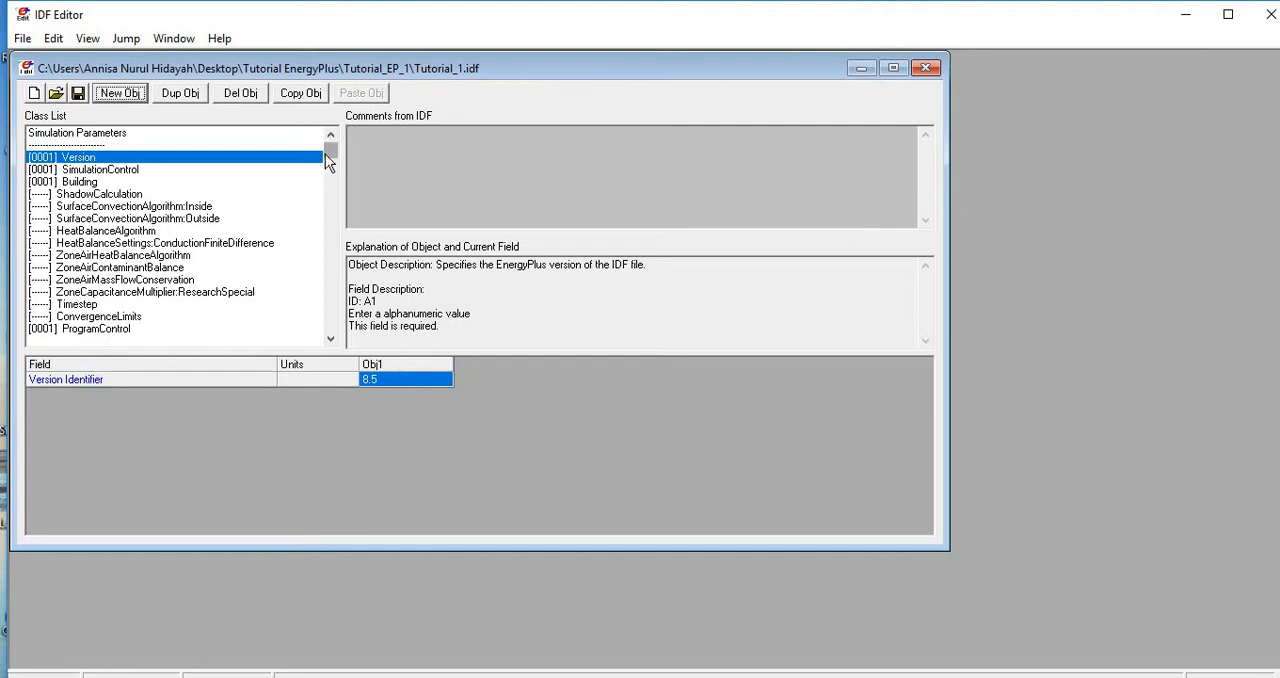
- Look through the class list of Tutorial_1.idf from Simulation Parameters down to the HVAC Templates group
{"action": "scroll", "coordinate": [150, 230], "scroll_direction": "down", "scroll_amount": 1}
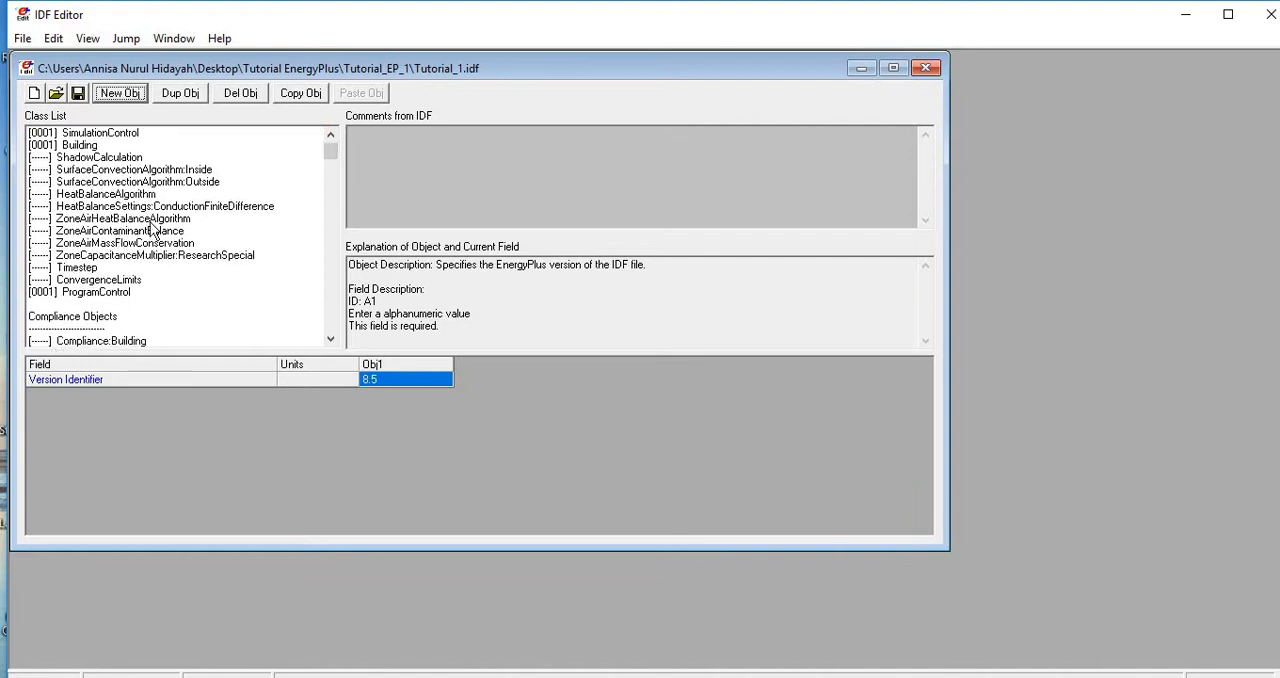
{"action": "scroll", "coordinate": [152, 230], "scroll_direction": "down", "scroll_amount": 10}
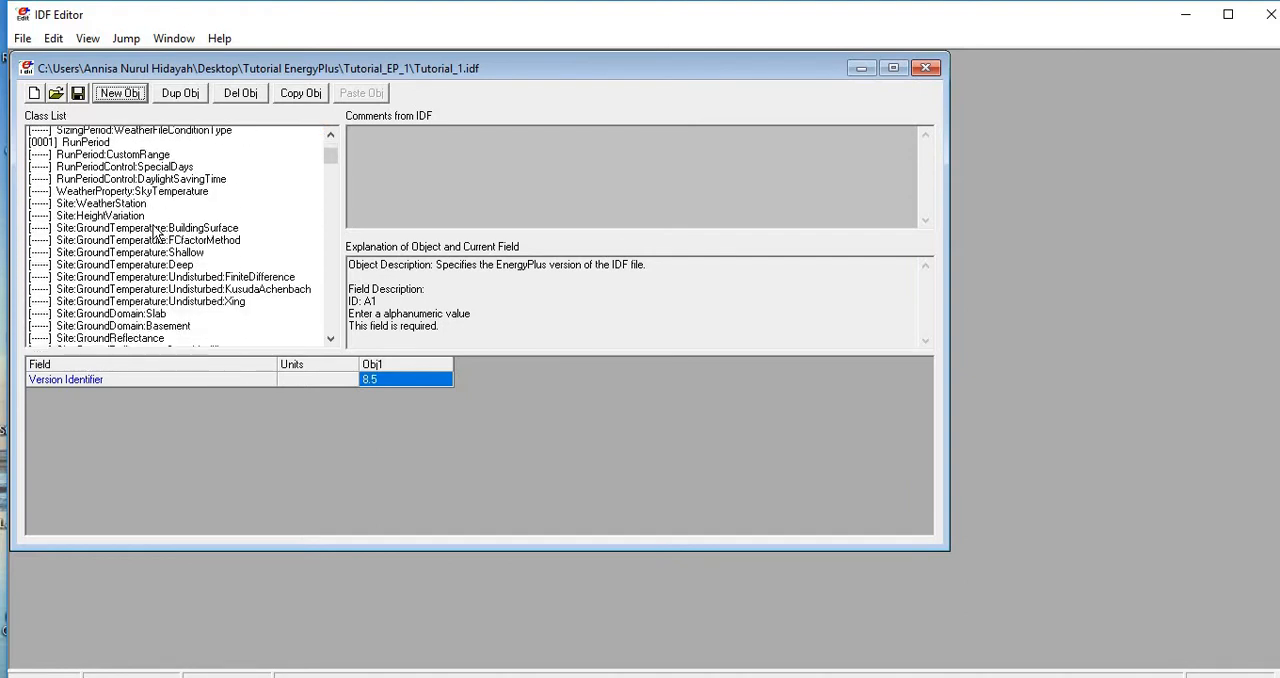
{"action": "scroll", "coordinate": [155, 232], "scroll_direction": "down", "scroll_amount": 3}
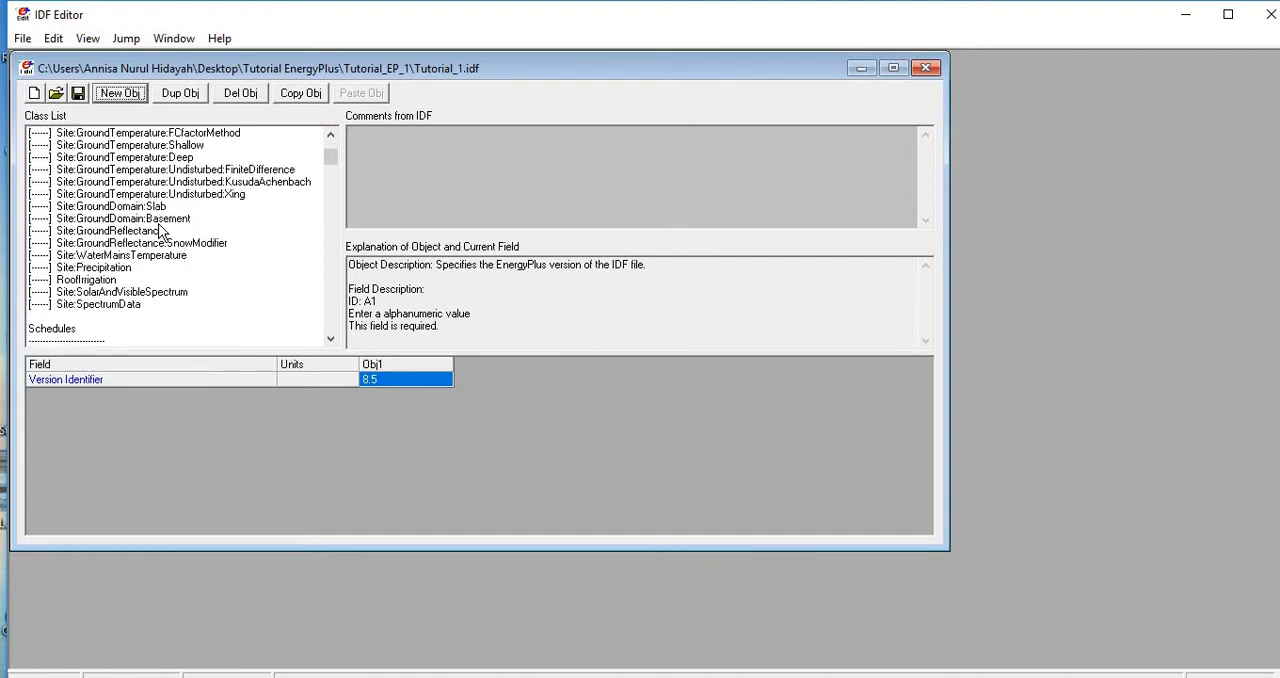
{"action": "scroll", "coordinate": [158, 230], "scroll_direction": "down", "scroll_amount": 4}
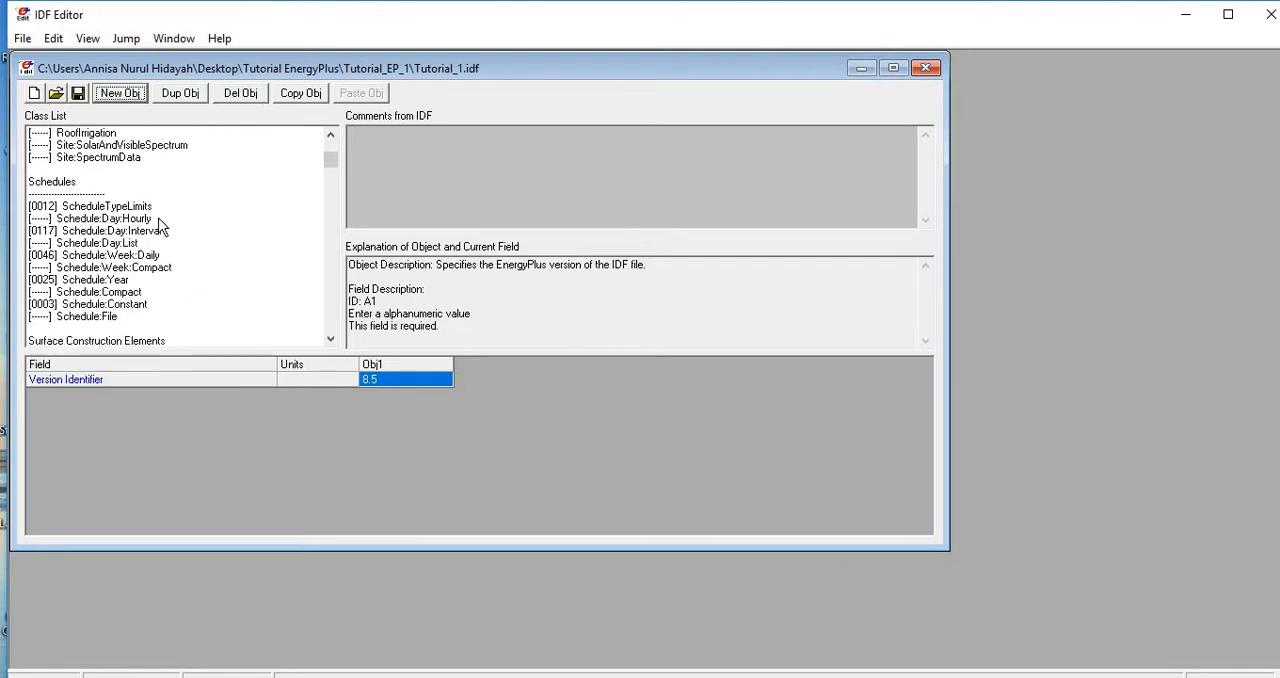
{"action": "scroll", "coordinate": [160, 226], "scroll_direction": "down", "scroll_amount": 4}
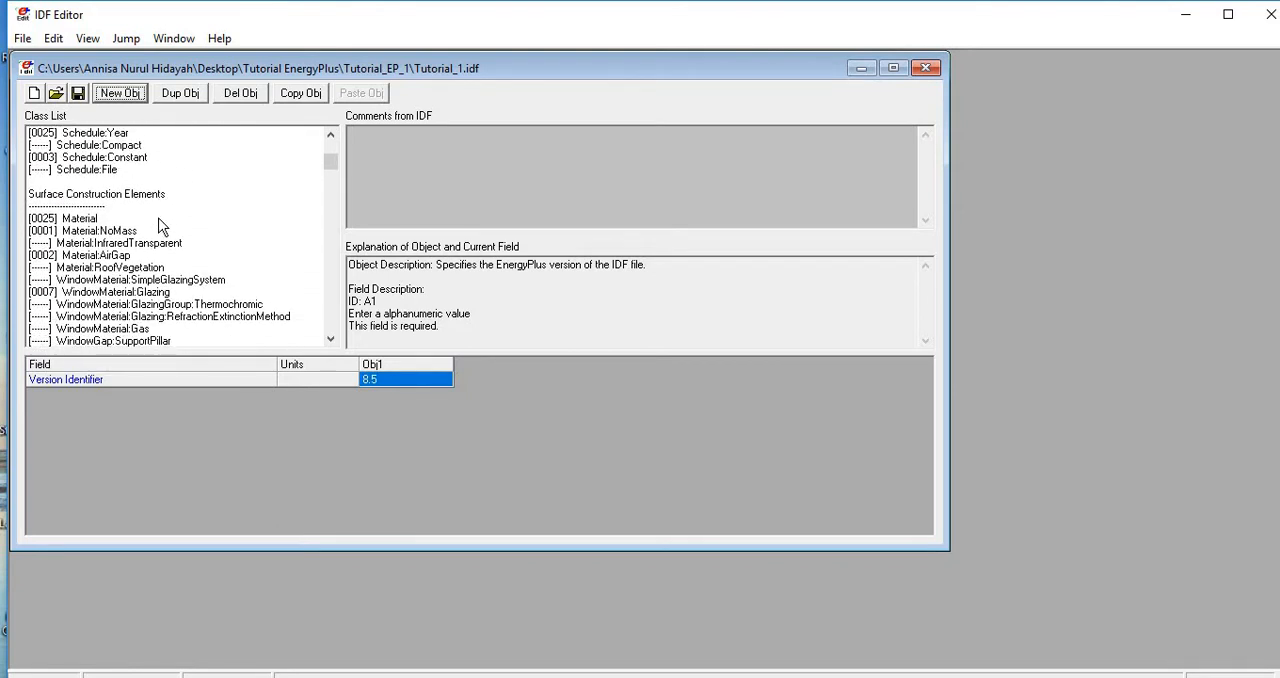
{"action": "scroll", "coordinate": [158, 226], "scroll_direction": "down", "scroll_amount": 8}
{"action": "scroll", "coordinate": [158, 226], "scroll_direction": "down", "scroll_amount": 8}
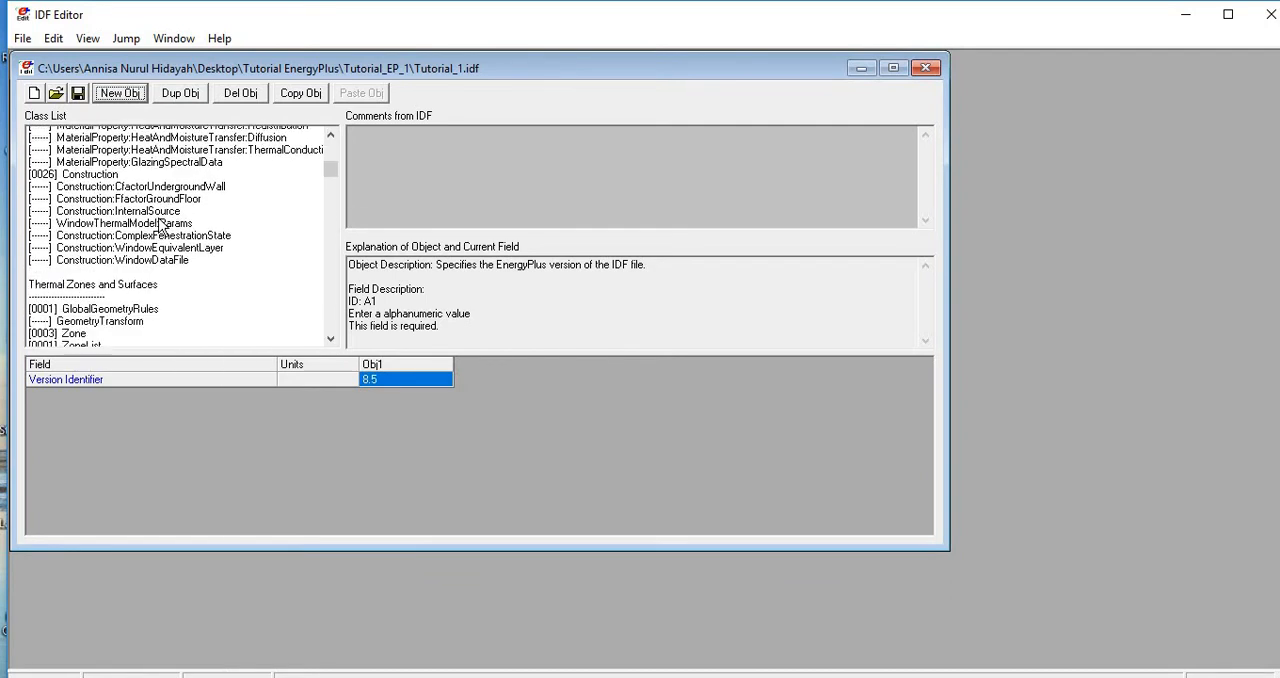
{"action": "scroll", "coordinate": [180, 255], "scroll_direction": "down", "scroll_amount": 20}
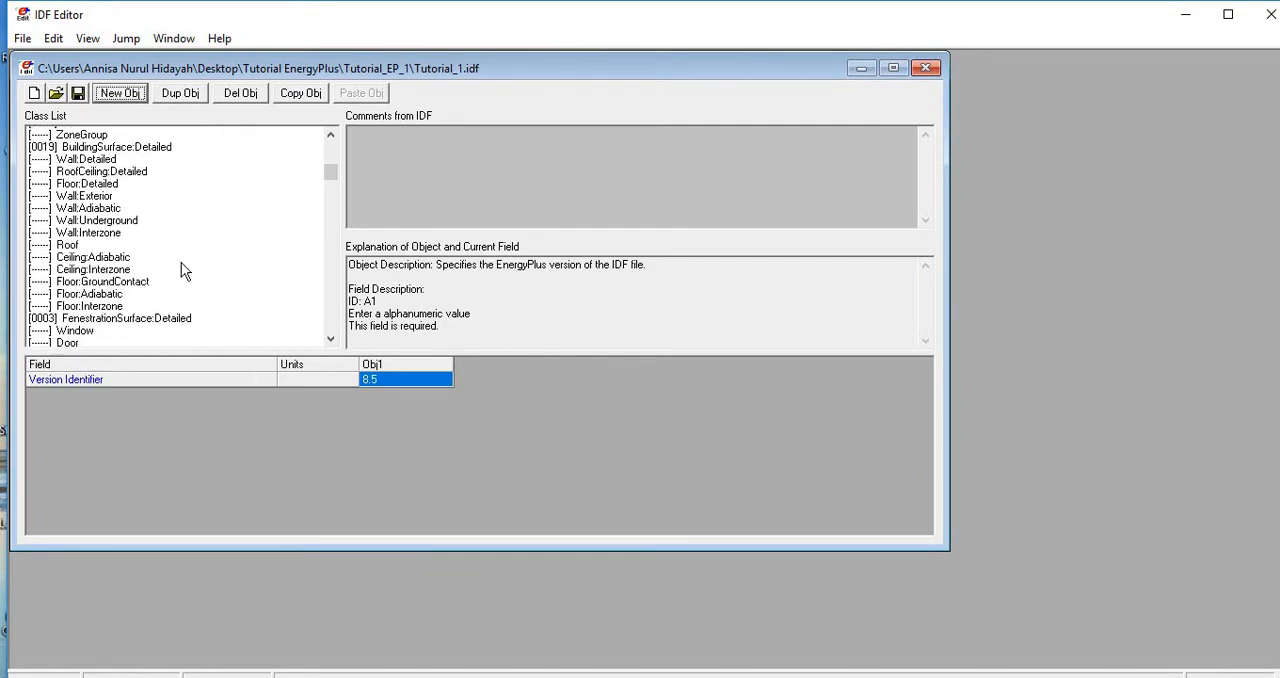
{"action": "scroll", "coordinate": [128, 273], "scroll_direction": "down", "scroll_amount": 1}
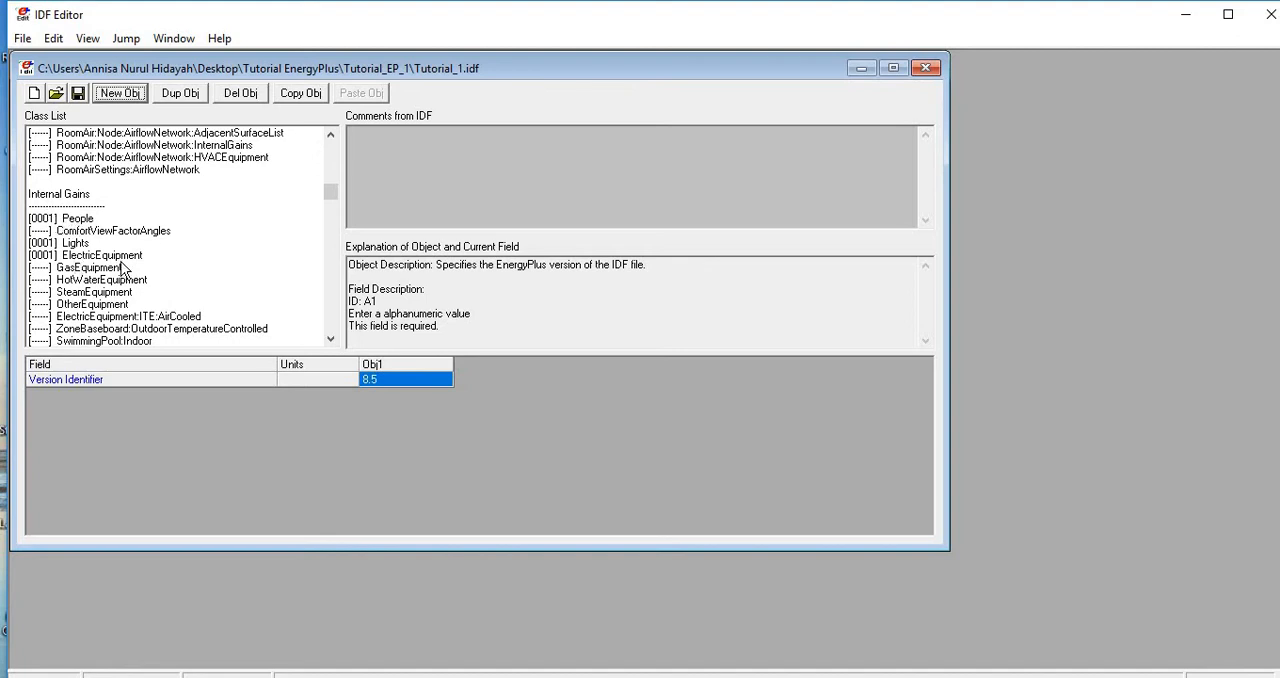
{"action": "scroll", "coordinate": [122, 268], "scroll_direction": "down", "scroll_amount": 12}
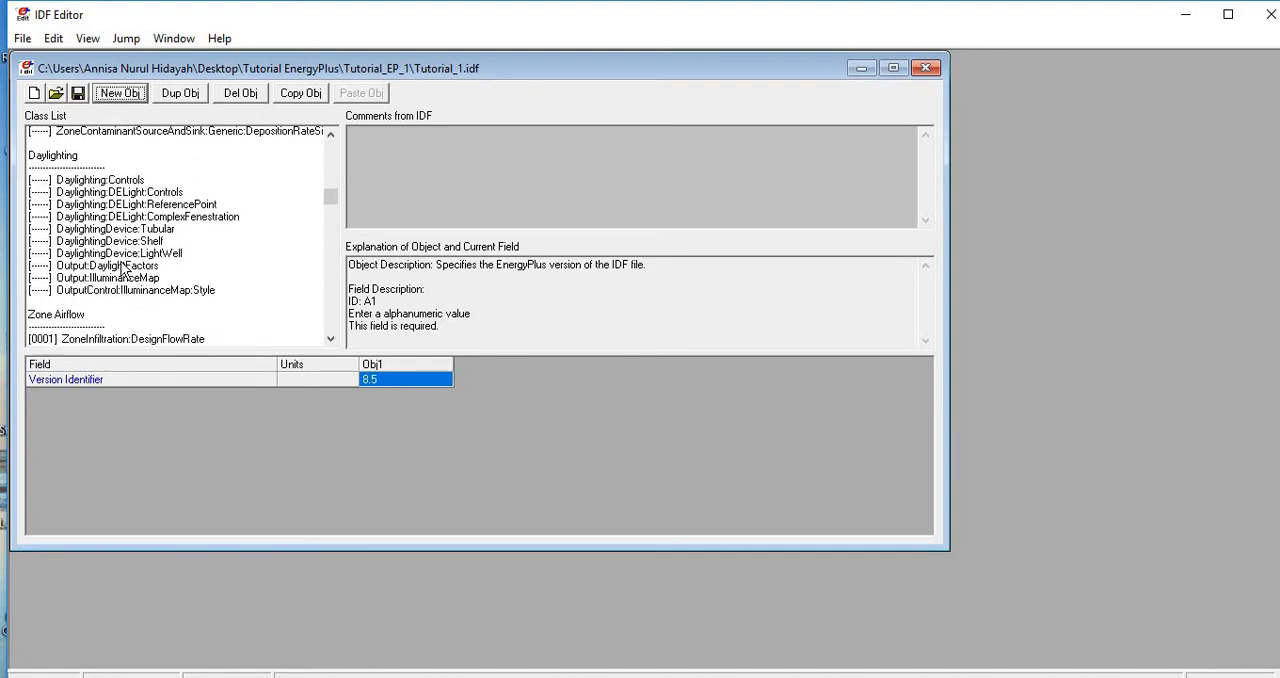
{"action": "scroll", "coordinate": [122, 268], "scroll_direction": "down", "scroll_amount": 12}
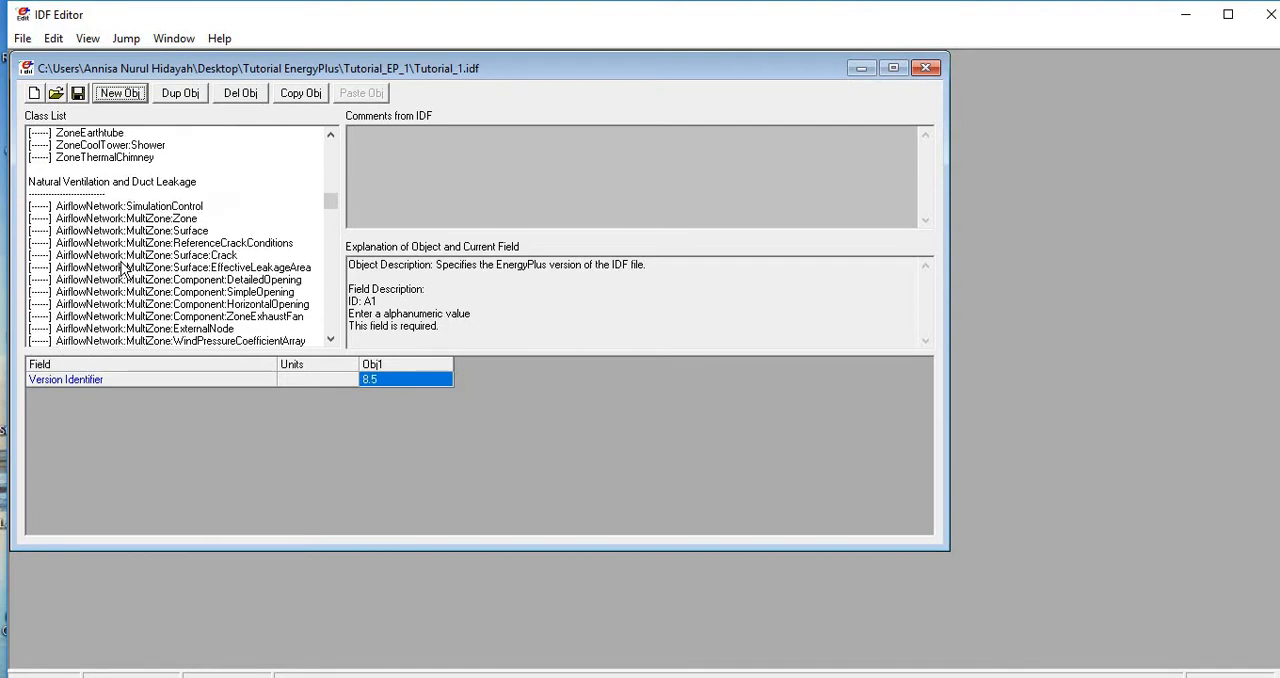
{"action": "scroll", "coordinate": [122, 268], "scroll_direction": "down", "scroll_amount": 12}
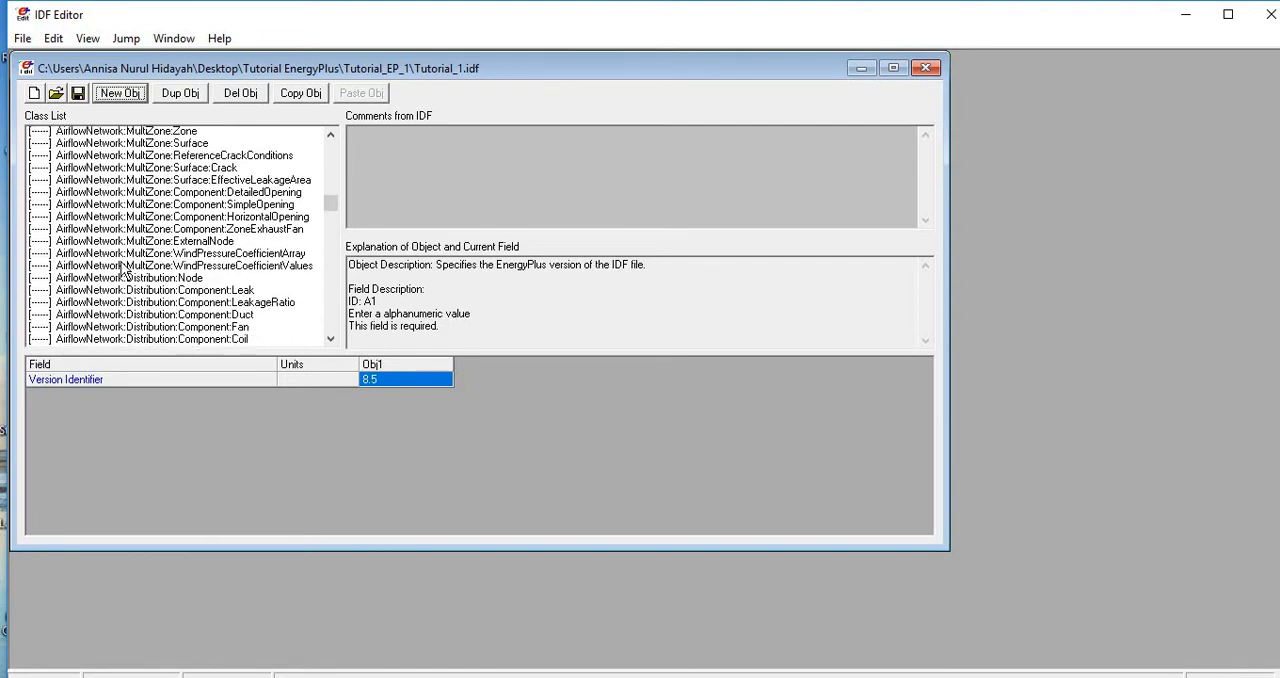
{"action": "scroll", "coordinate": [122, 268], "scroll_direction": "down", "scroll_amount": 5}
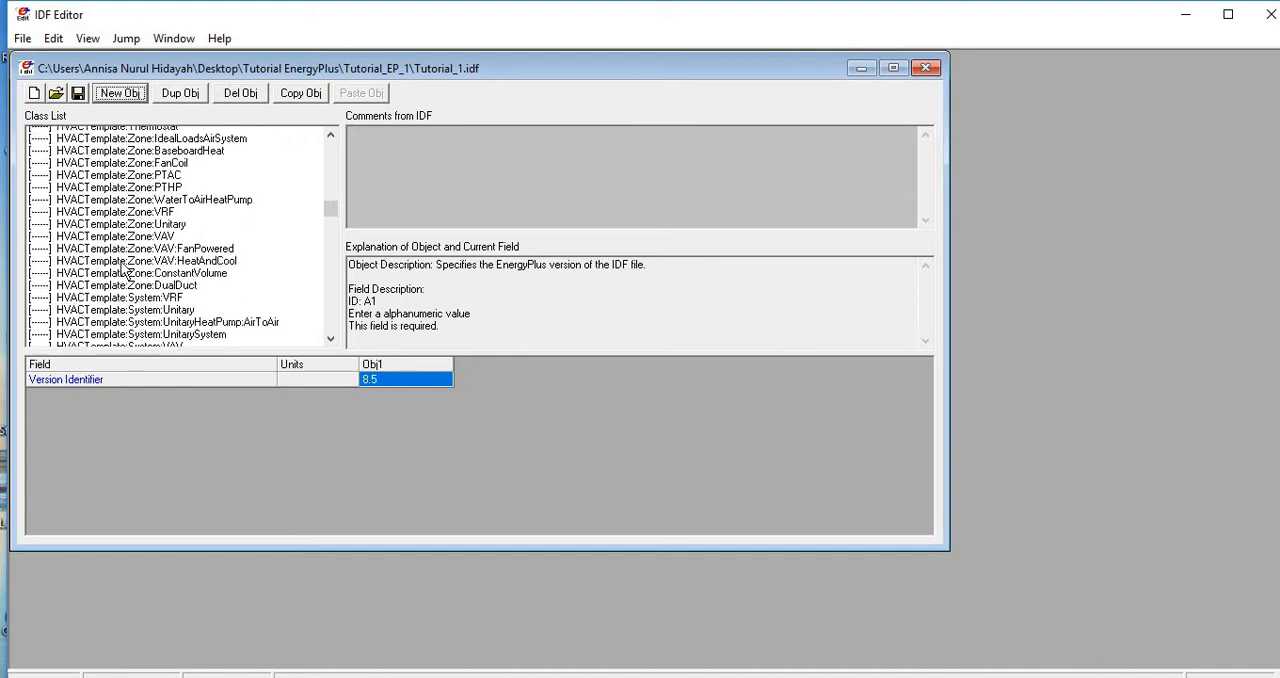
{"action": "scroll", "coordinate": [116, 242], "scroll_direction": "up", "scroll_amount": 2}
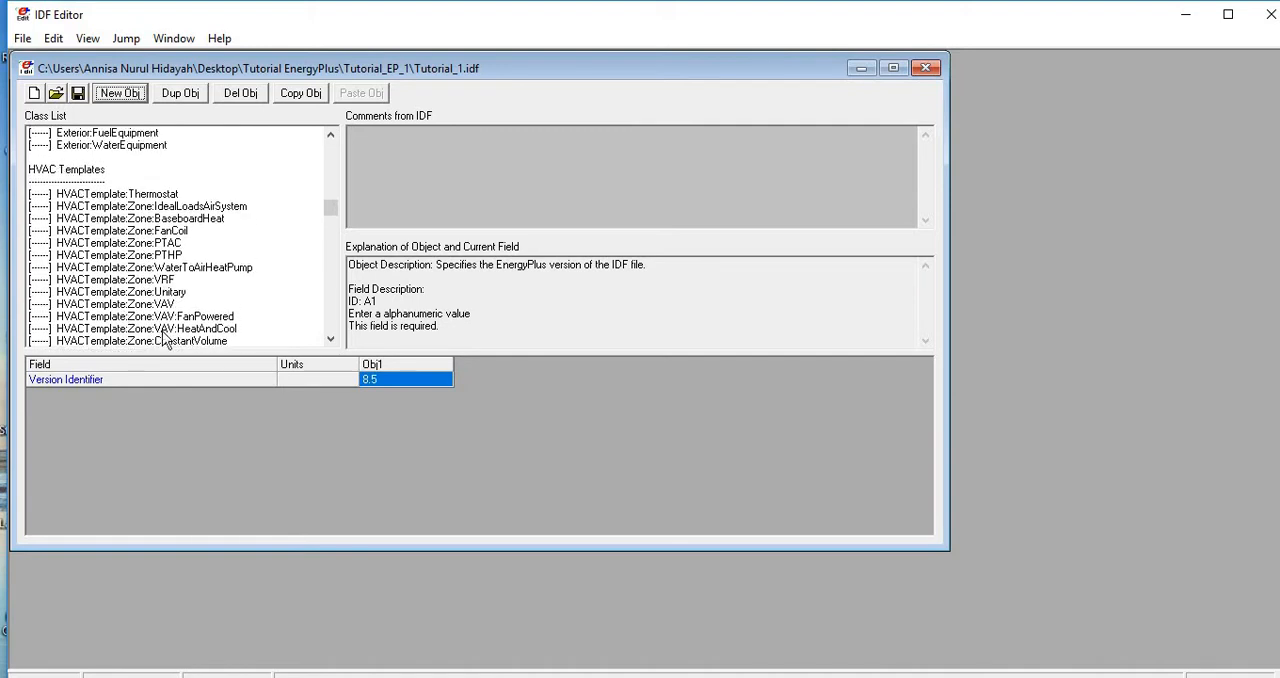
{"action": "scroll", "coordinate": [176, 316], "scroll_direction": "down", "scroll_amount": 1}
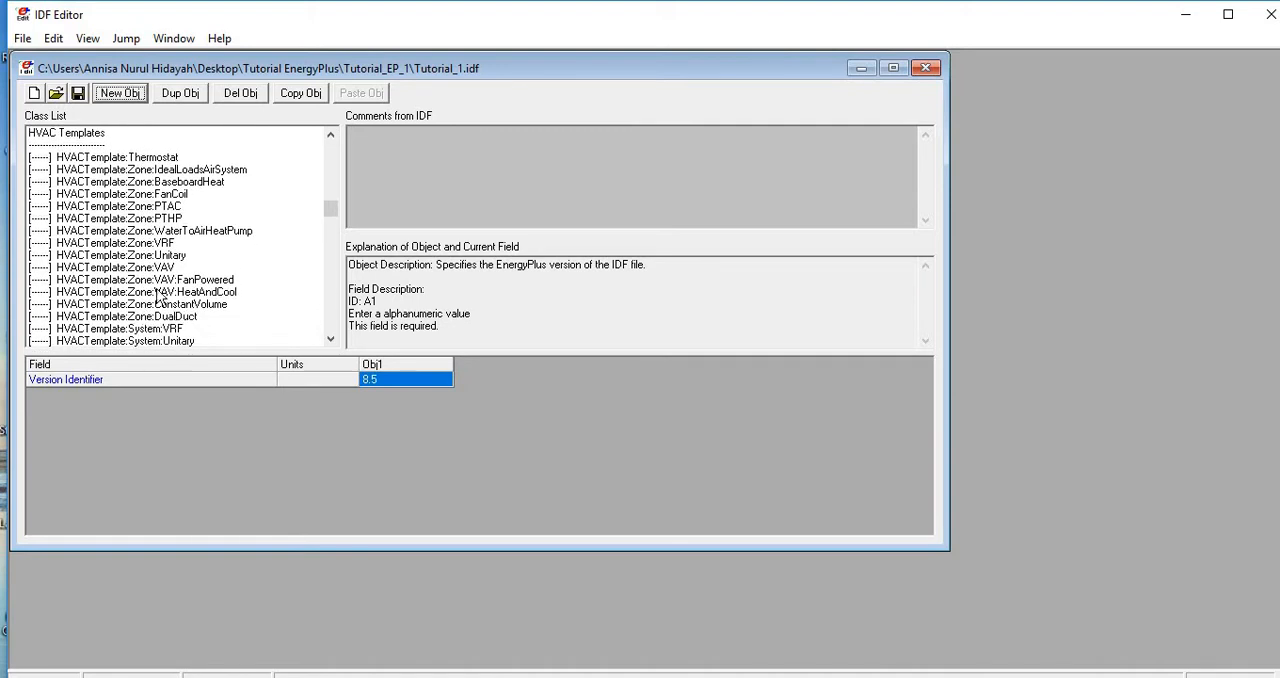
- Make the Tutorial_1.idf window taller and enlarge the class list area to show more of the HVAC Templates group
{"action": "left_click_drag", "start_coordinate": [339, 550], "coordinate": [365, 677]}
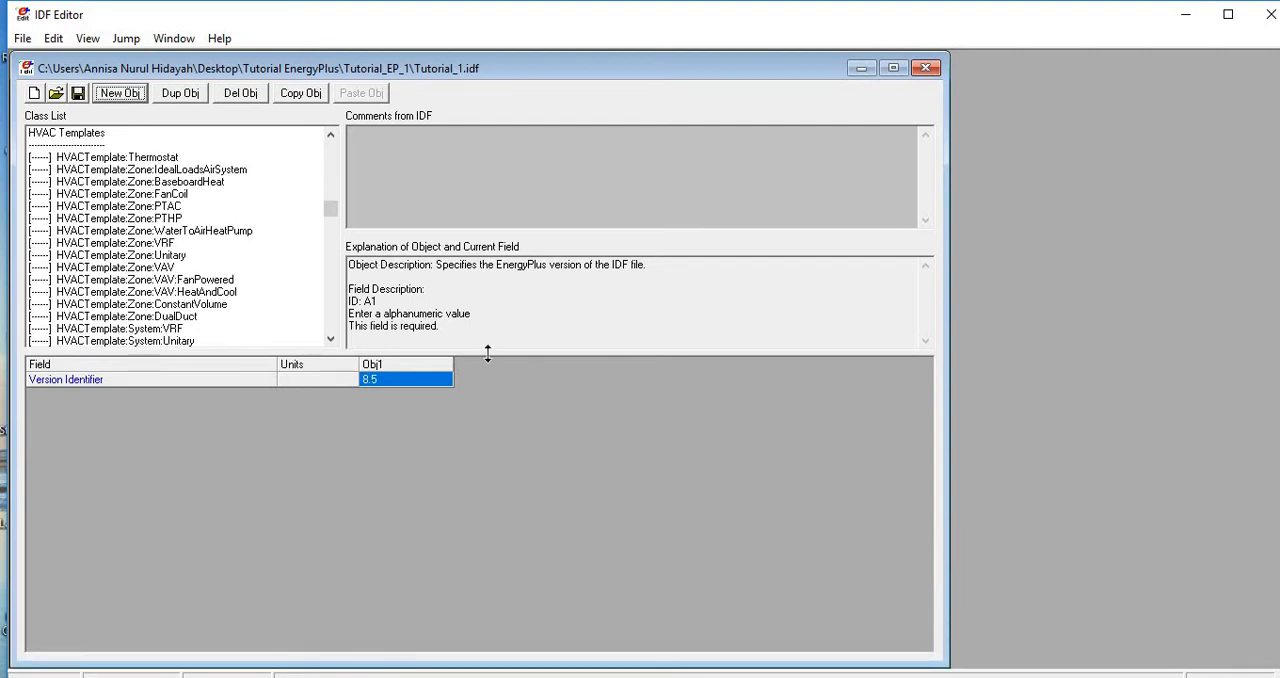
{"action": "left_click_drag", "start_coordinate": [488, 352], "coordinate": [487, 576]}
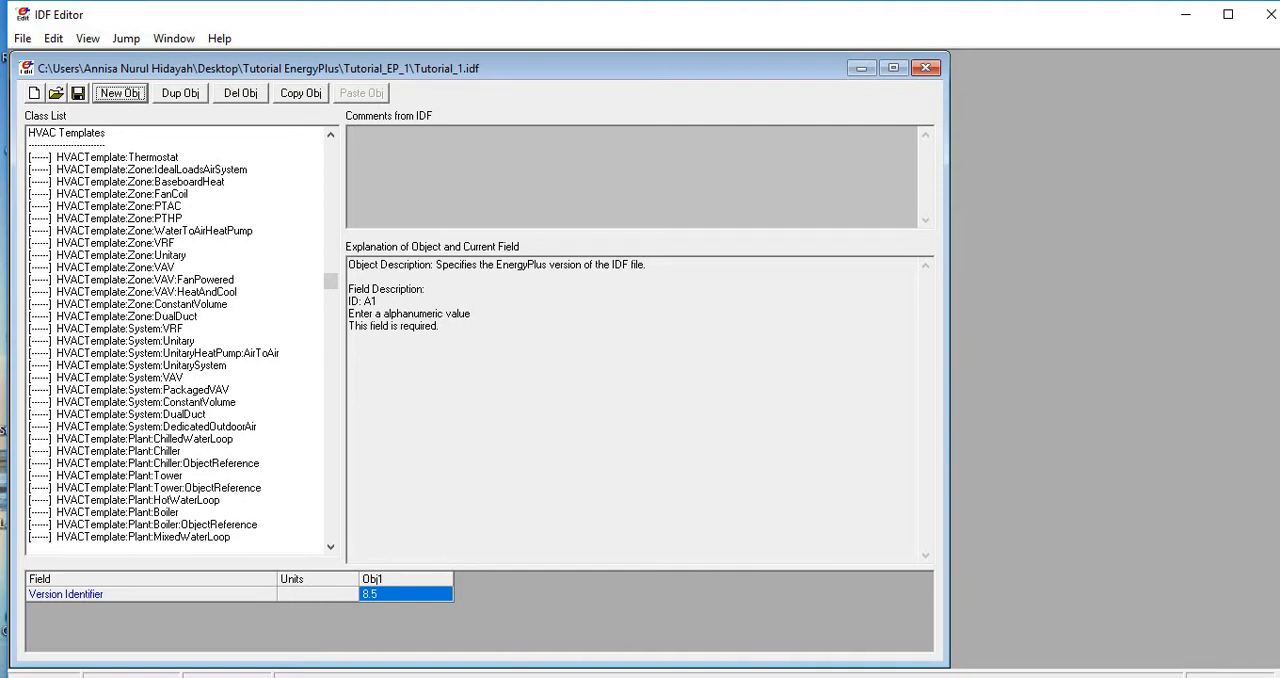
- Switch to EP-Launch and open the EnergyPlus Input/Output Reference documentation
{"action": "left_click", "coordinate": [396, 677]}
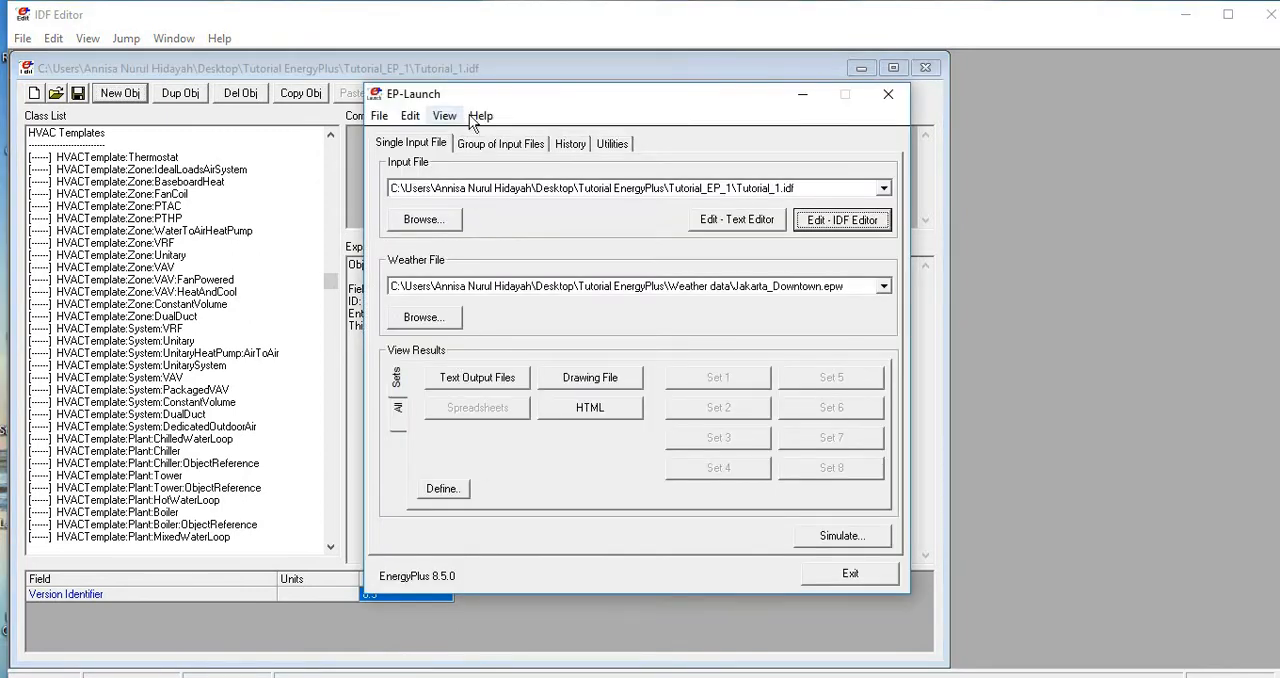
{"action": "left_click", "coordinate": [478, 117]}
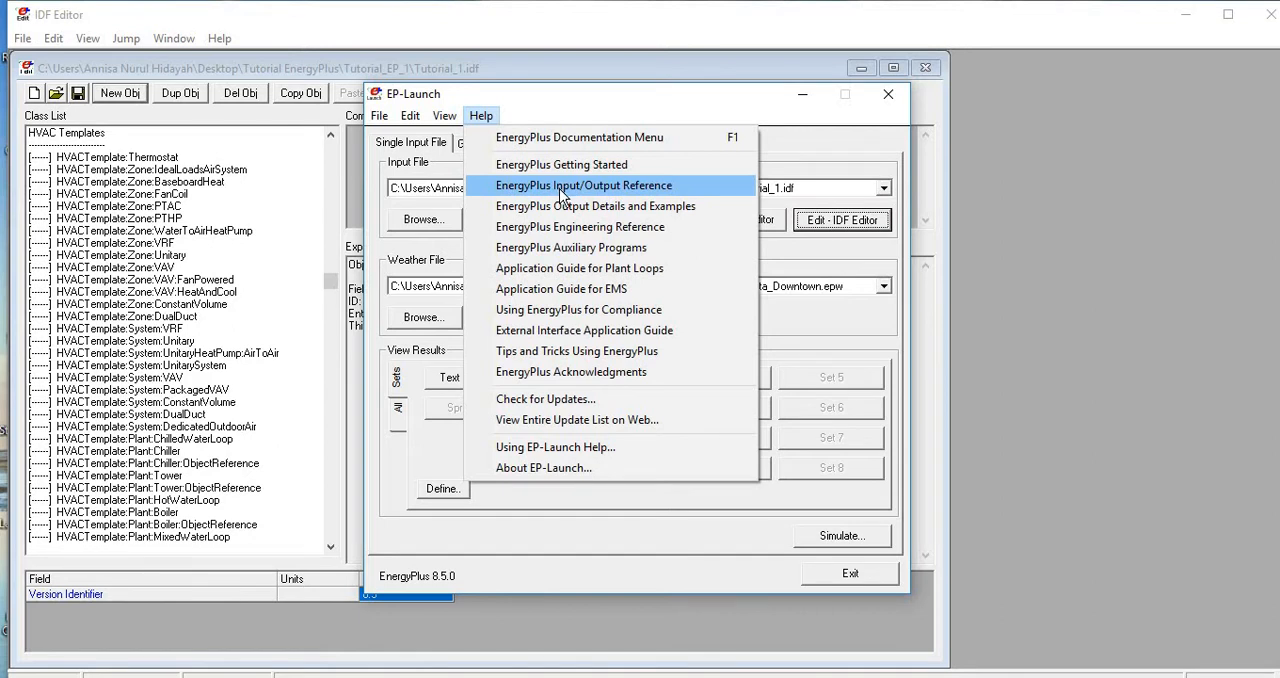
{"action": "left_click", "coordinate": [563, 193]}
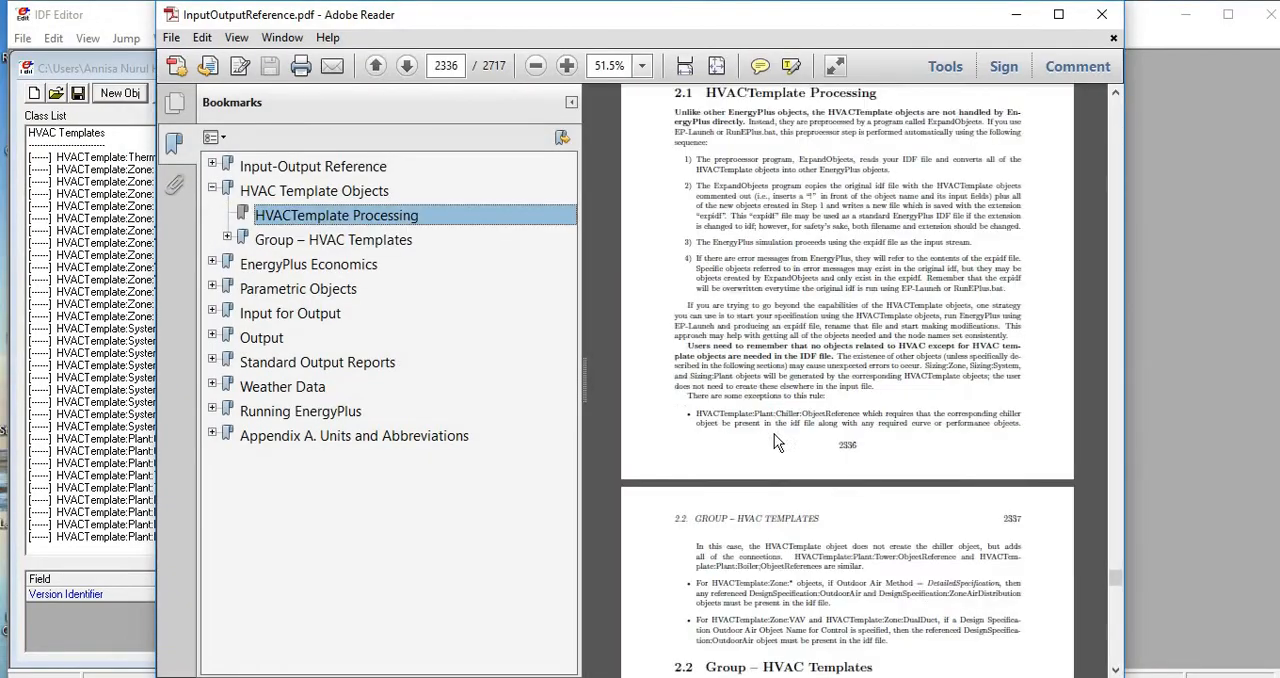
- Maximize the InputOutputReference.pdf window and set the page zoom to 75%
{"action": "scroll", "coordinate": [774, 440], "scroll_direction": "down", "scroll_amount": 2}
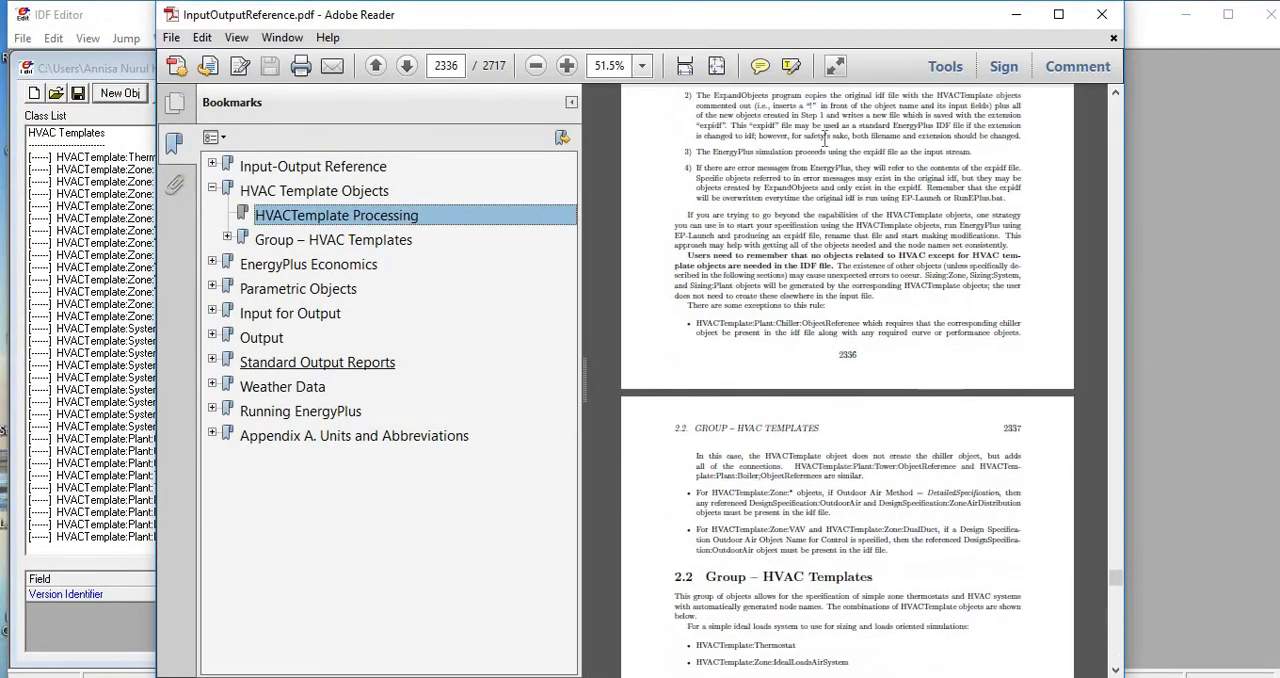
{"action": "left_click", "coordinate": [1058, 14]}
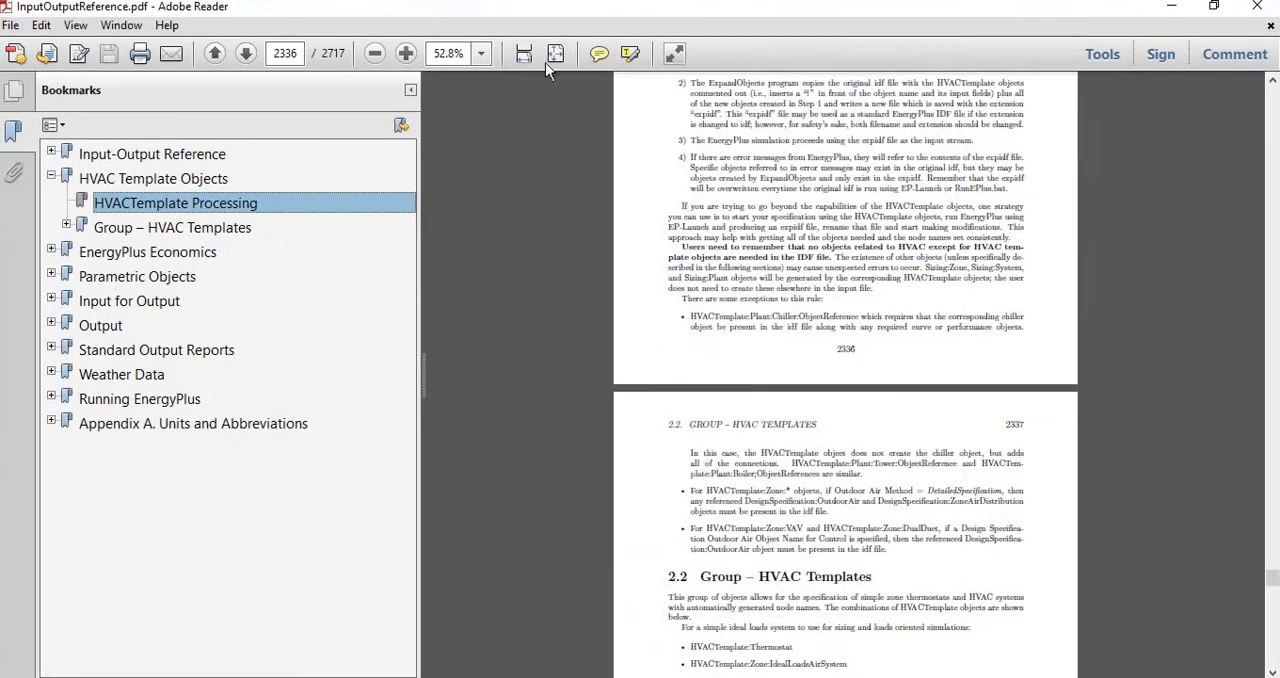
{"action": "left_click", "coordinate": [483, 60]}
{"action": "left_click", "coordinate": [505, 135]}
- Go to the Group – HVAC Templates section and examine the template objects listed for fan coil systems with boilers and chillers
{"action": "scroll", "coordinate": [716, 476], "scroll_direction": "down", "scroll_amount": 5}
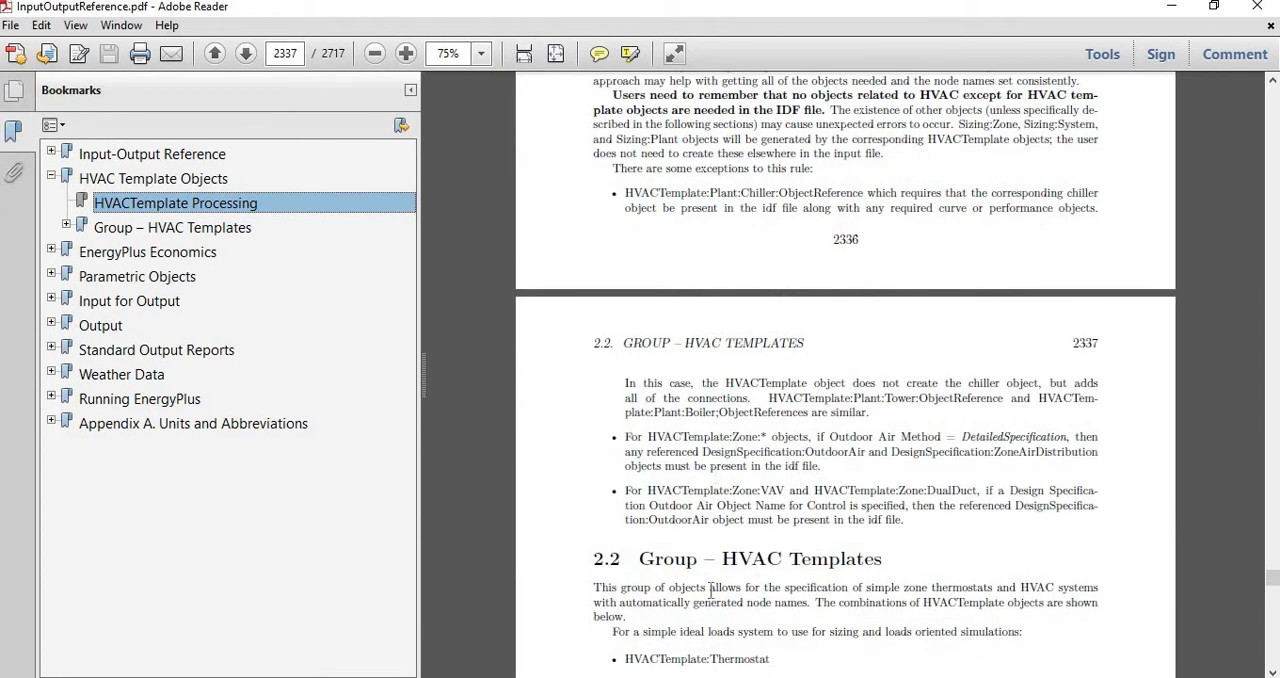
{"action": "scroll", "coordinate": [719, 572], "scroll_direction": "down", "scroll_amount": 5}
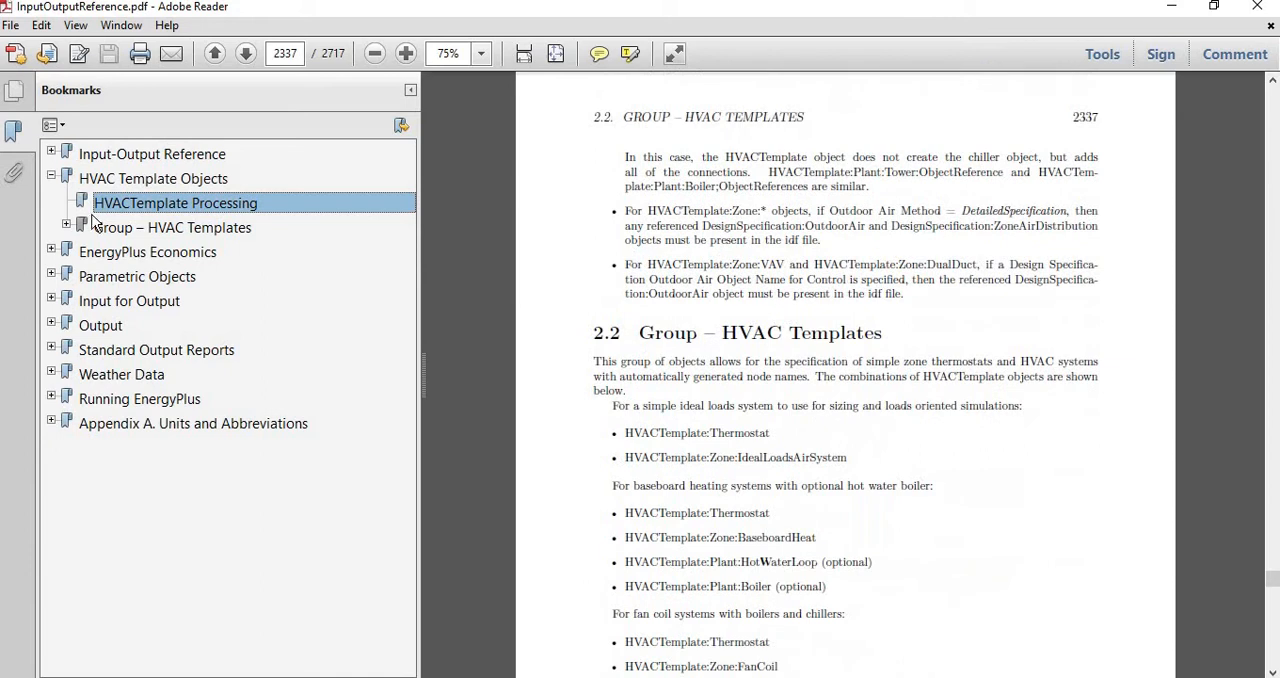
{"action": "left_click", "coordinate": [124, 238]}
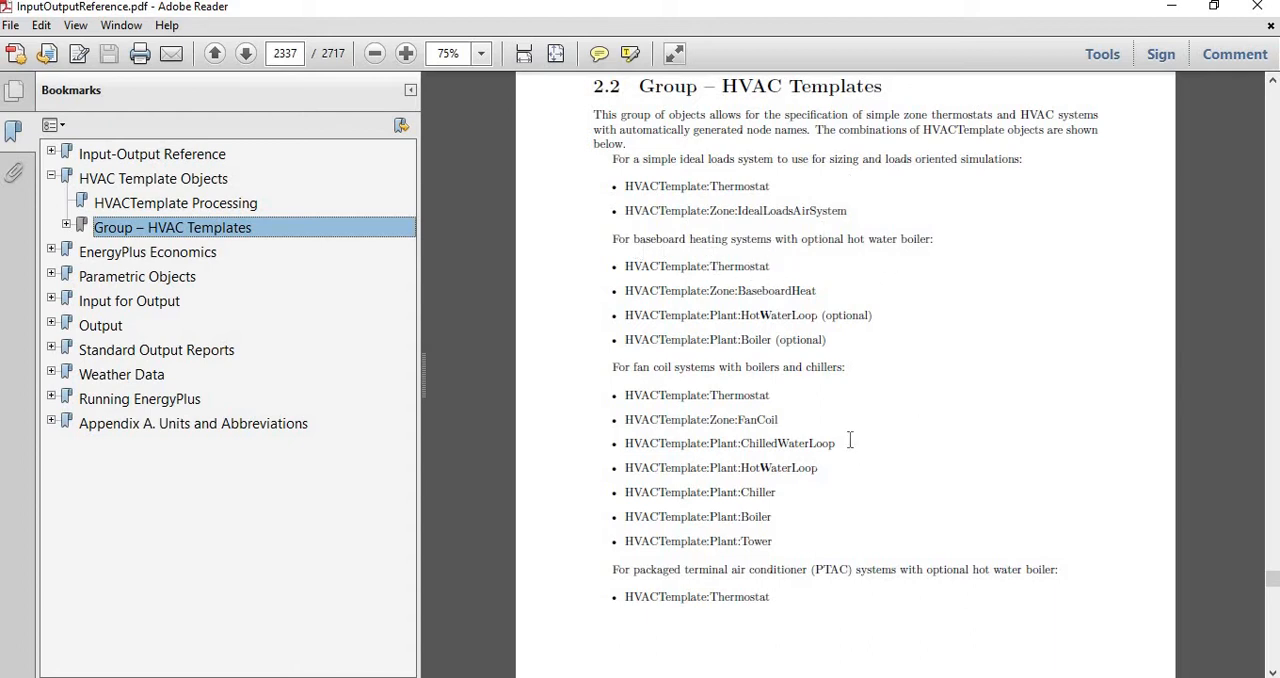
{"action": "scroll", "coordinate": [850, 441], "scroll_direction": "down", "scroll_amount": 1}
{"action": "scroll", "coordinate": [850, 448], "scroll_direction": "down", "scroll_amount": 1}
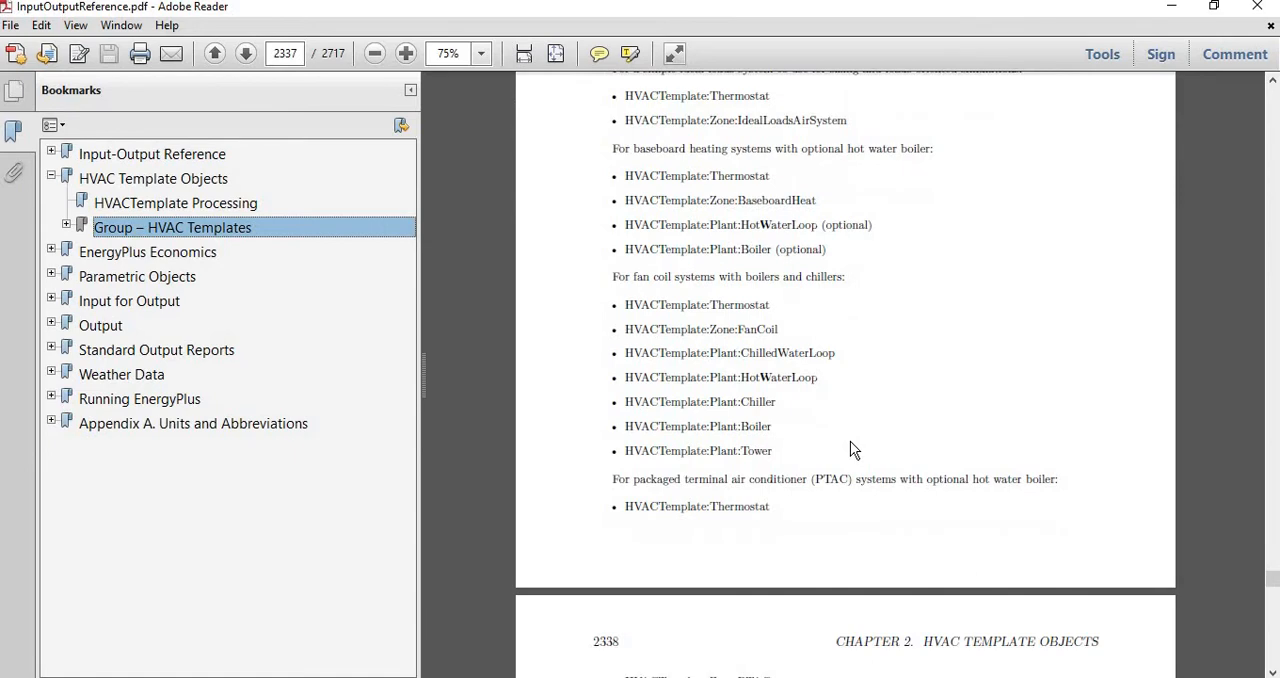
{"action": "left_click_drag", "start_coordinate": [633, 276], "coordinate": [835, 340]}
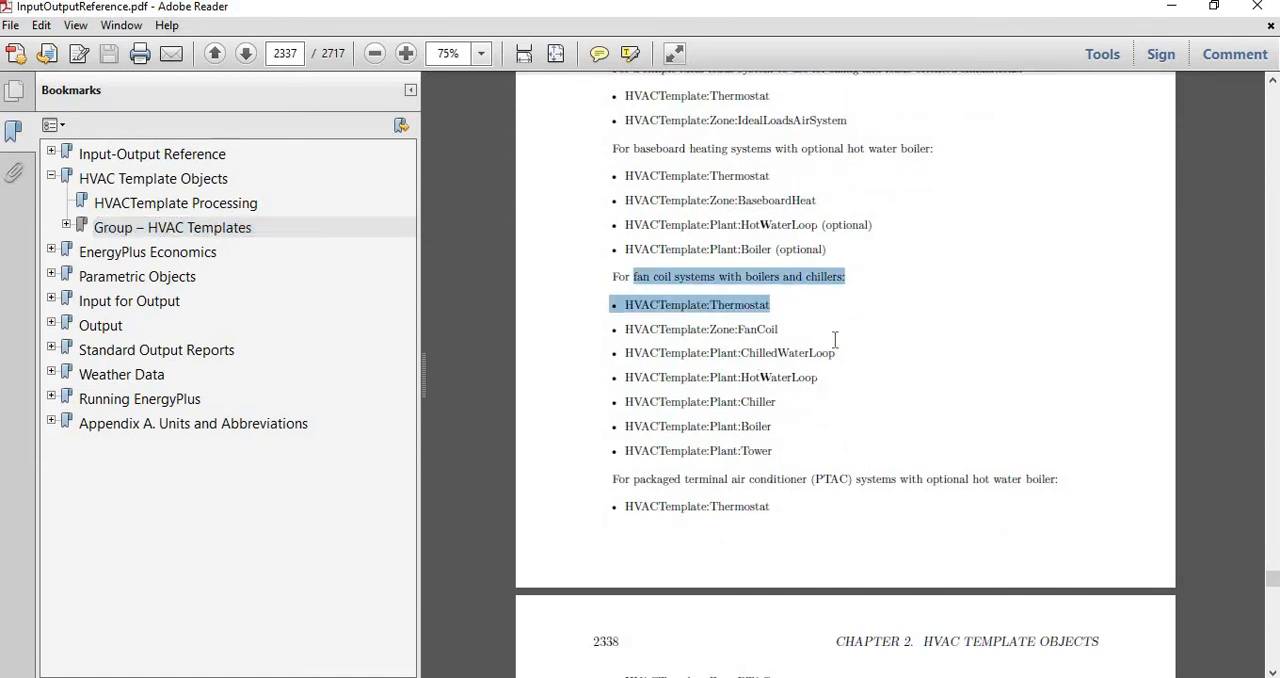
{"action": "left_click", "coordinate": [835, 340]}
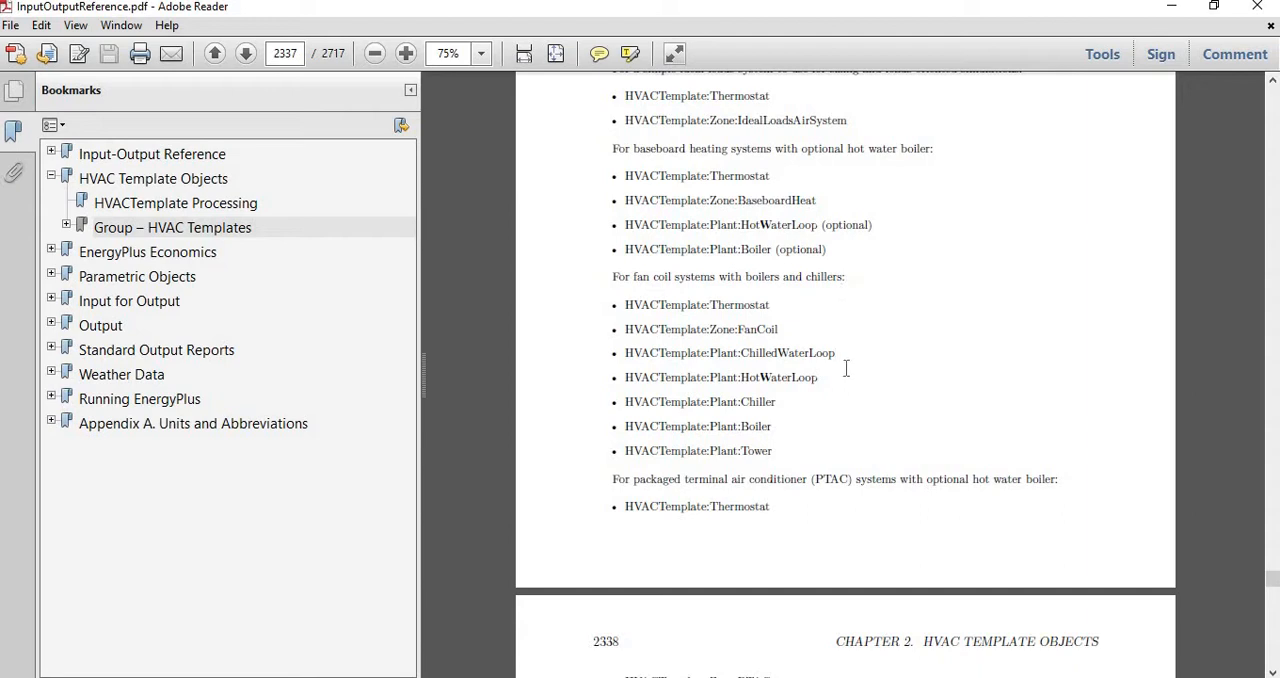
- Examine the HVACTemplate object combinations for PTAC, heat pump, variable refrigerant flow, direct-expansion and variable air volume systems
{"action": "scroll", "coordinate": [837, 476], "scroll_direction": "down", "scroll_amount": 2}
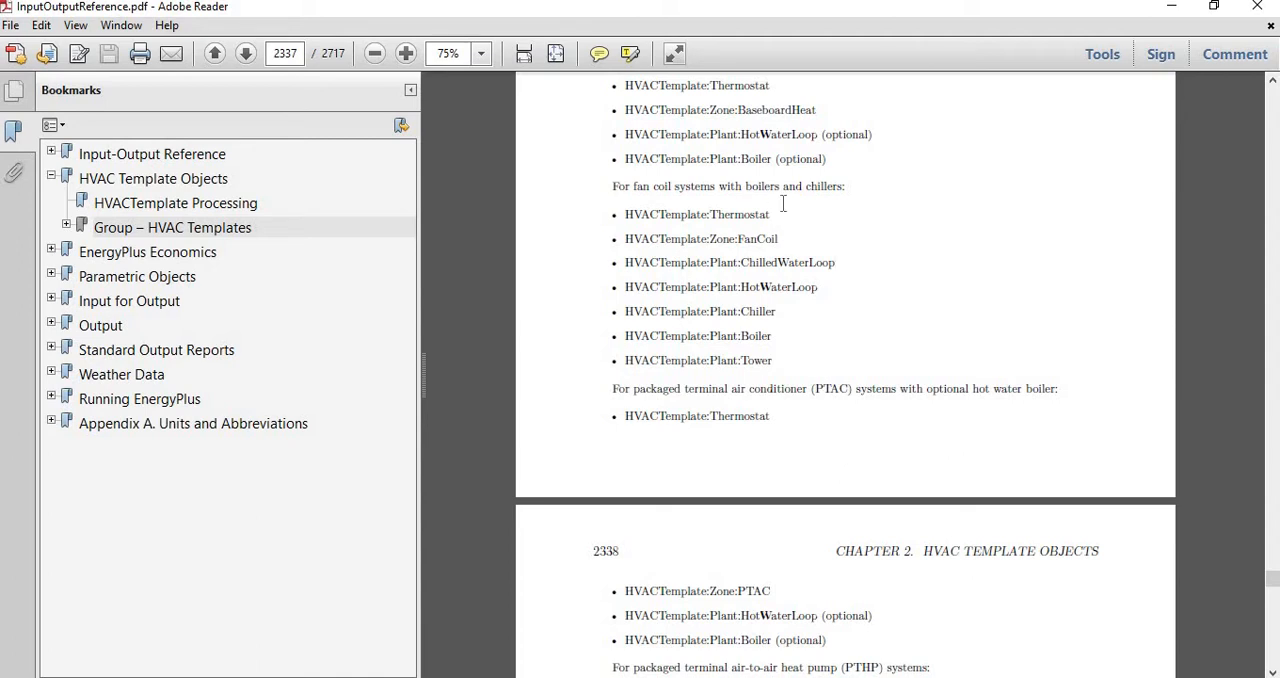
{"action": "scroll", "coordinate": [817, 432], "scroll_direction": "down", "scroll_amount": 3}
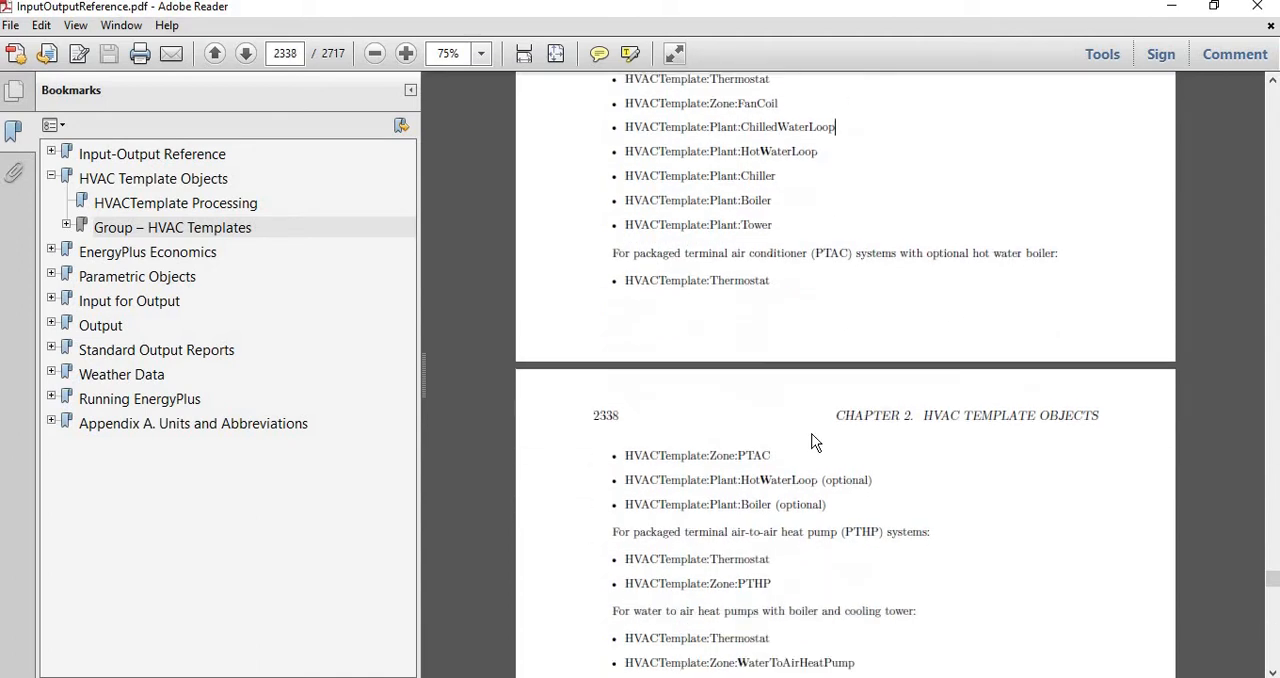
{"action": "scroll", "coordinate": [812, 438], "scroll_direction": "down", "scroll_amount": 4}
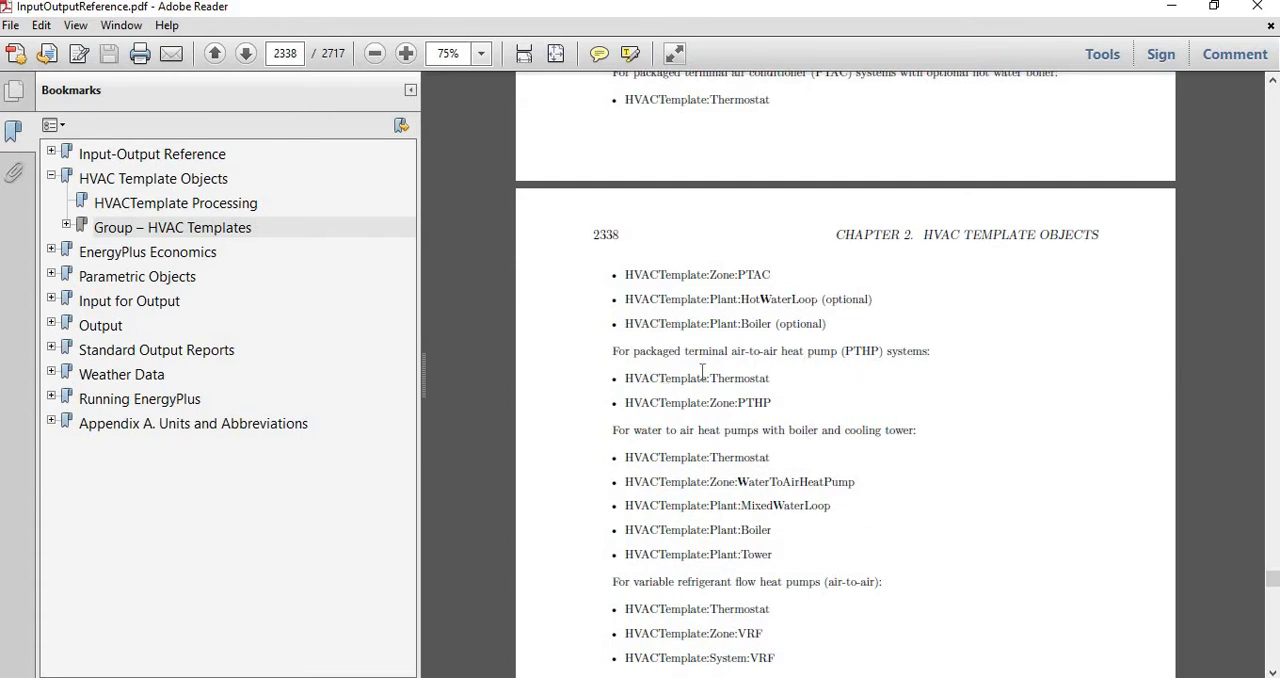
{"action": "scroll", "coordinate": [732, 445], "scroll_direction": "down", "scroll_amount": 1}
{"action": "scroll", "coordinate": [732, 445], "scroll_direction": "down", "scroll_amount": 1}
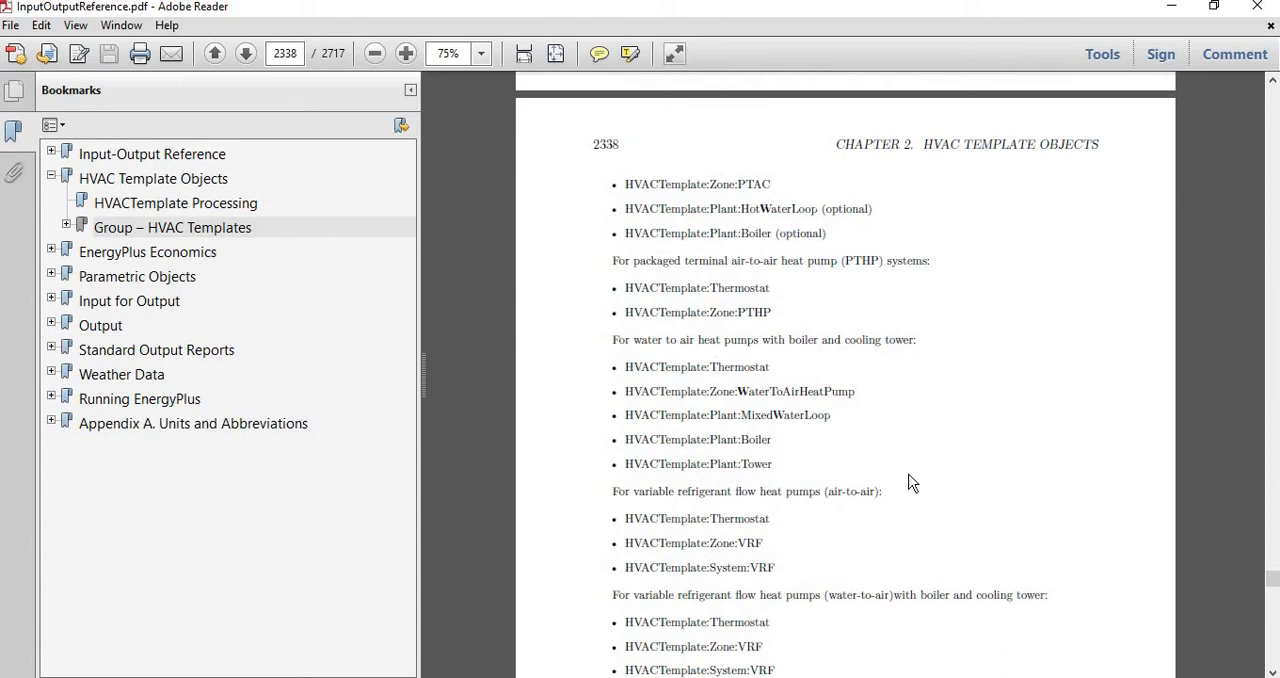
{"action": "scroll", "coordinate": [912, 482], "scroll_direction": "down", "scroll_amount": 1}
{"action": "scroll", "coordinate": [912, 482], "scroll_direction": "down", "scroll_amount": 4}
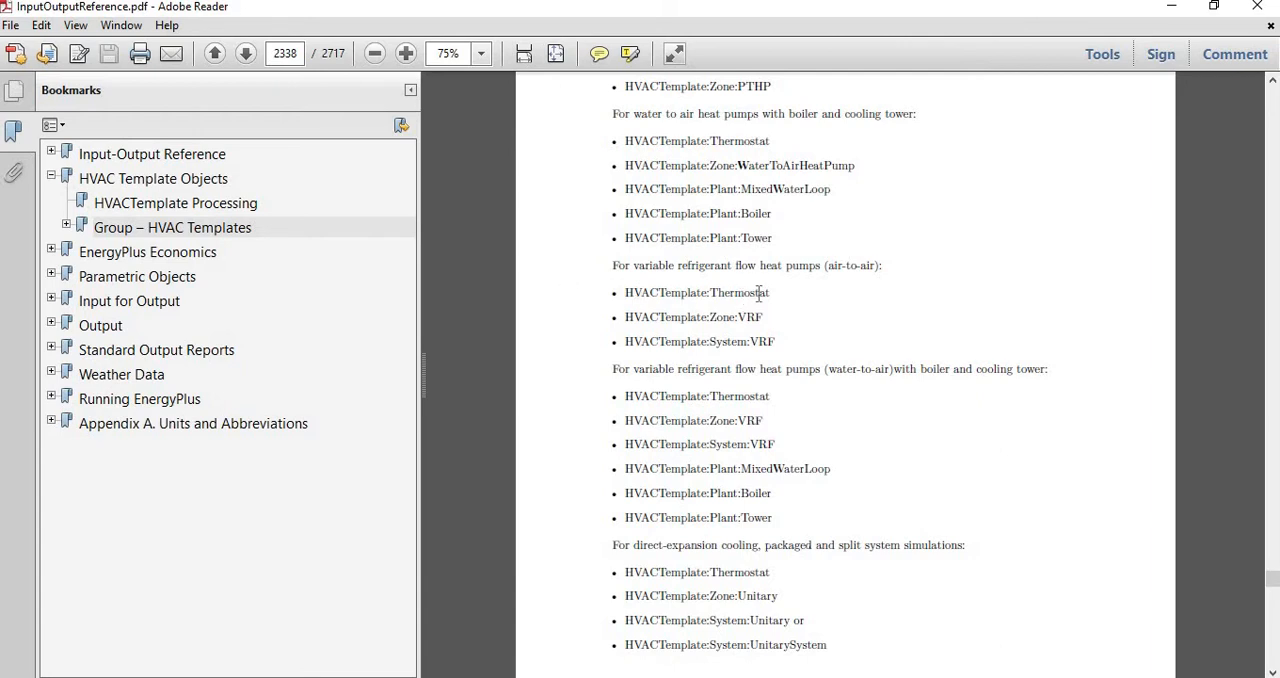
{"action": "scroll", "coordinate": [757, 335], "scroll_direction": "down", "scroll_amount": 1}
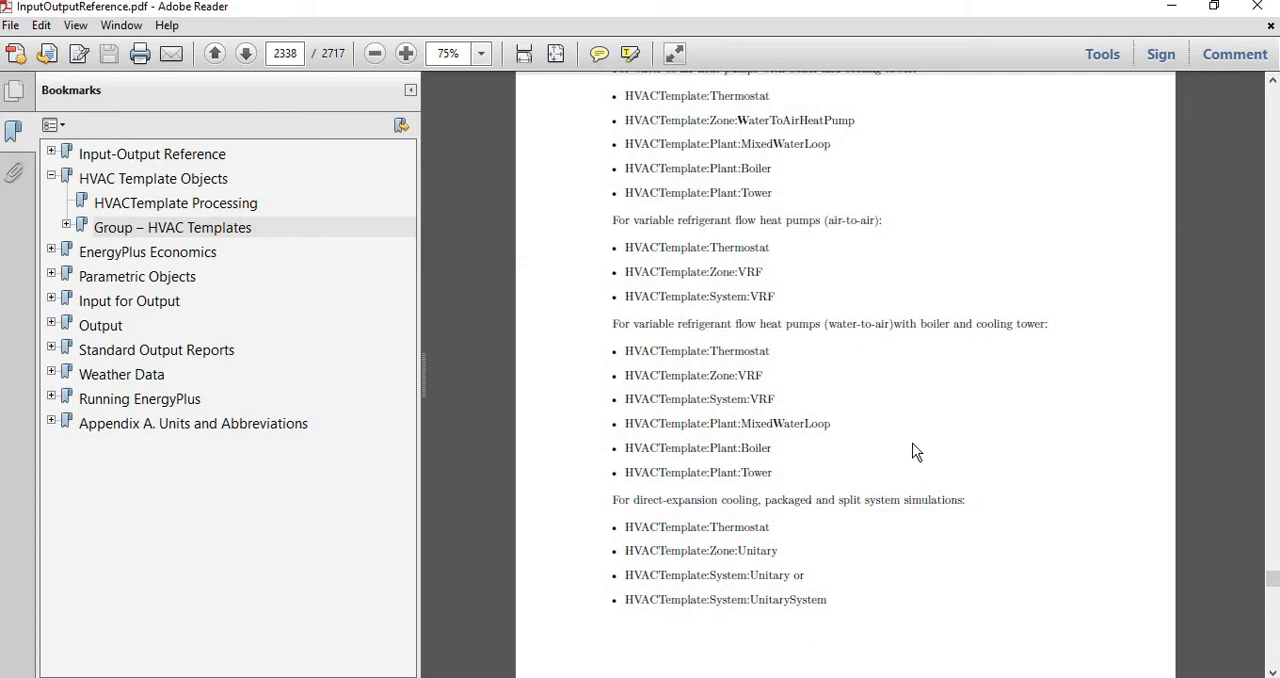
{"action": "scroll", "coordinate": [951, 600], "scroll_direction": "down", "scroll_amount": 5}
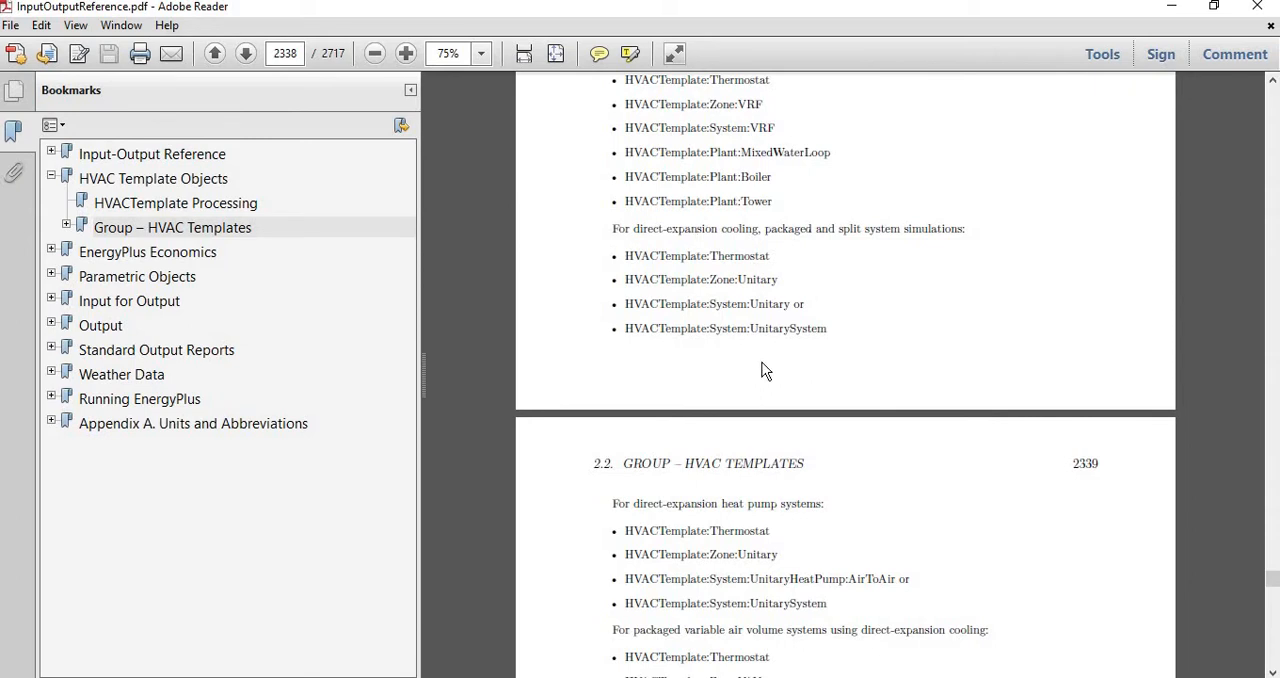
{"action": "scroll", "coordinate": [852, 421], "scroll_direction": "down", "scroll_amount": 4}
{"action": "scroll", "coordinate": [852, 421], "scroll_direction": "down", "scroll_amount": 3}
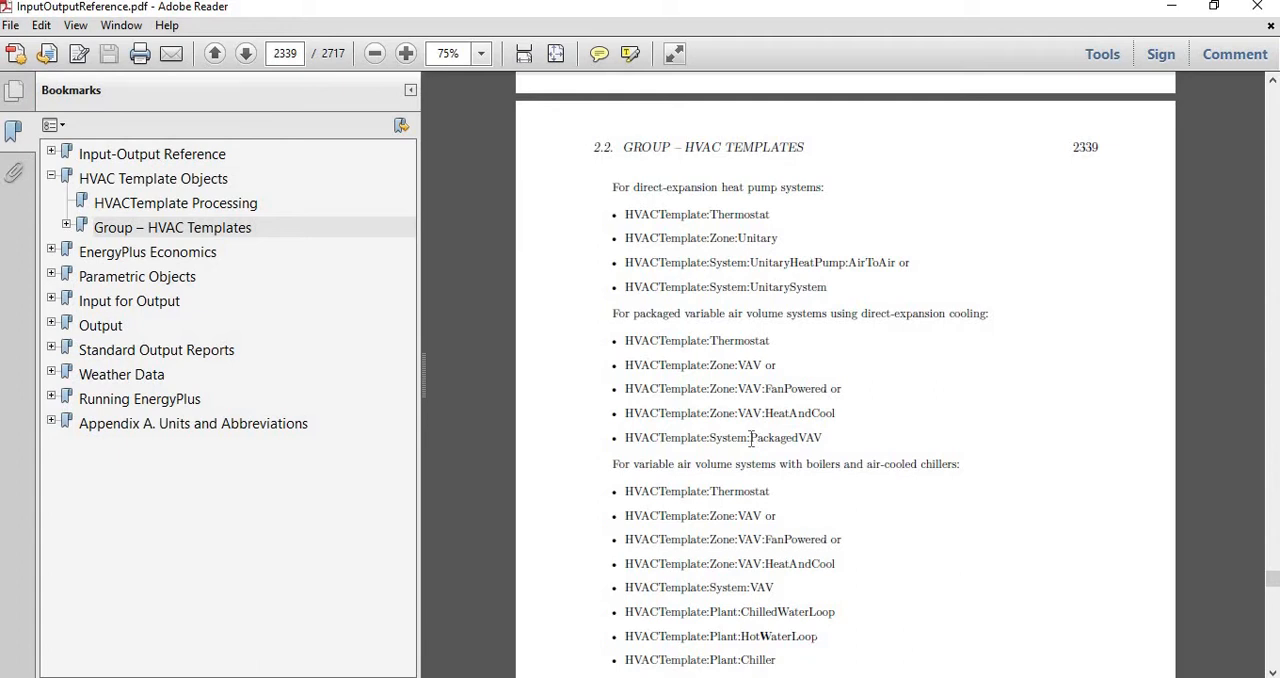
- Examine the HVACTemplate object combinations for variable air volume, constant volume, dual-duct and dedicated outdoor air systems
{"action": "scroll", "coordinate": [755, 440], "scroll_direction": "down", "scroll_amount": 2}
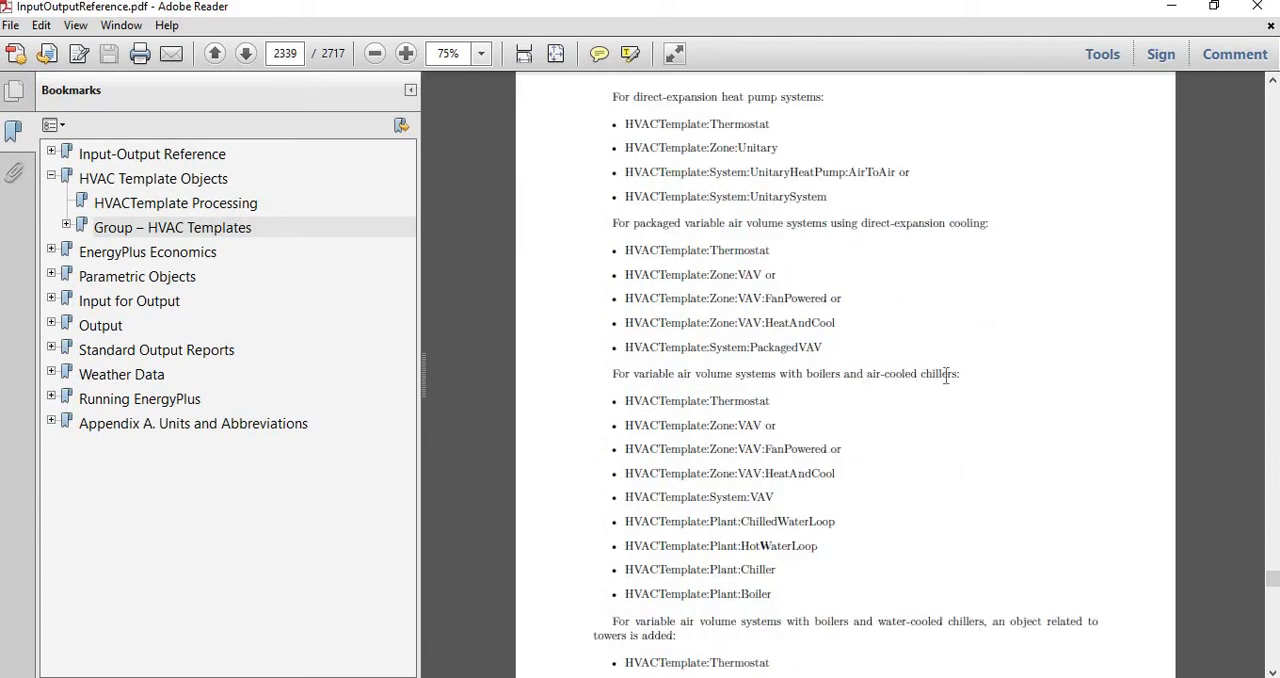
{"action": "scroll", "coordinate": [976, 456], "scroll_direction": "down", "scroll_amount": 5}
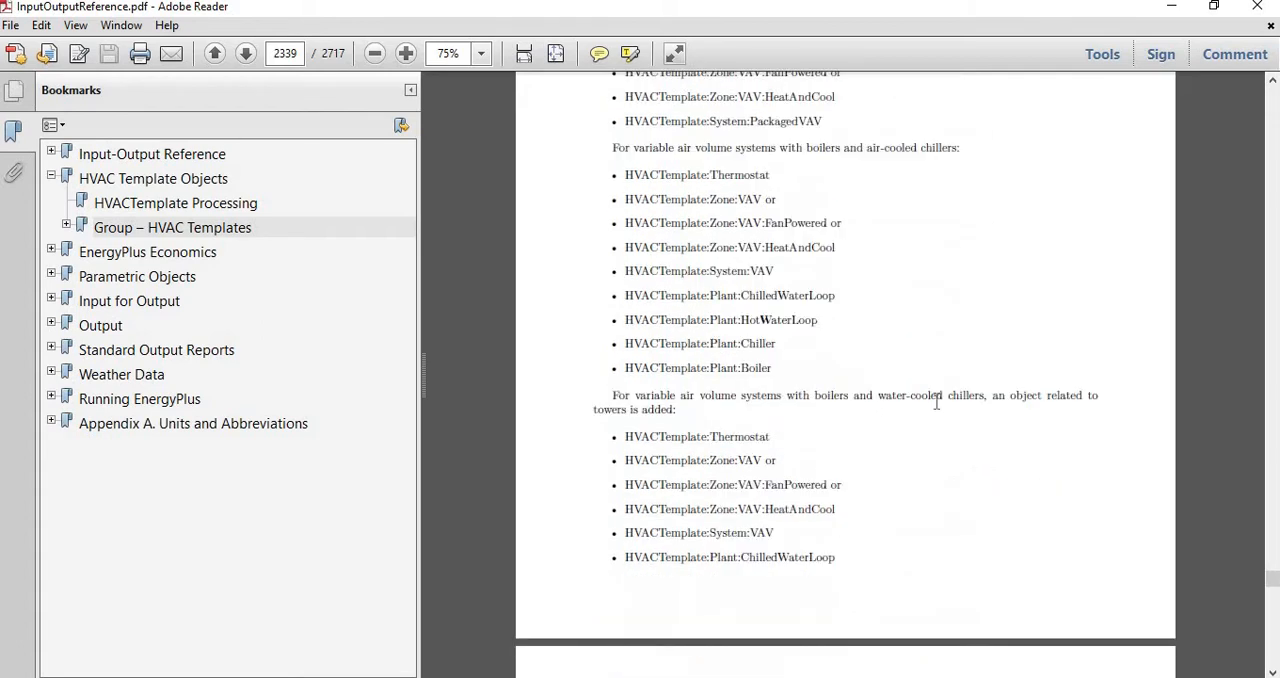
{"action": "scroll", "coordinate": [974, 537], "scroll_direction": "down", "scroll_amount": 7}
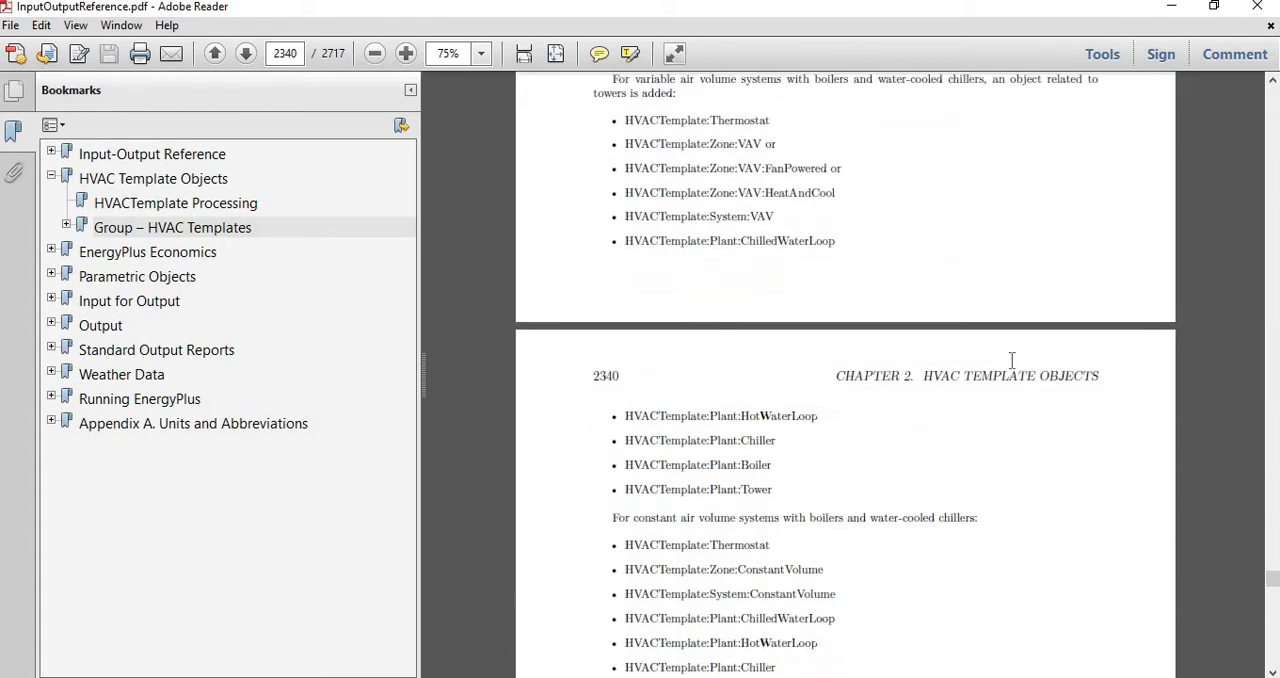
{"action": "scroll", "coordinate": [728, 522], "scroll_direction": "down", "scroll_amount": 7}
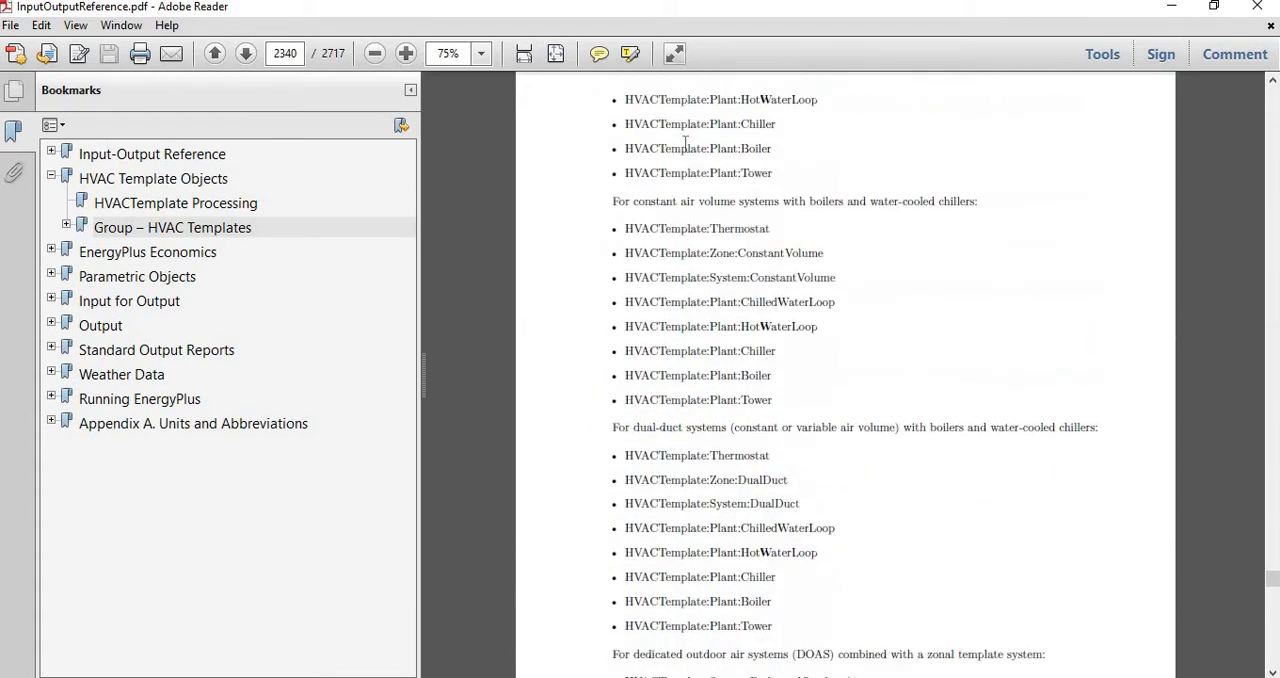
{"action": "scroll", "coordinate": [673, 535], "scroll_direction": "down", "scroll_amount": 5}
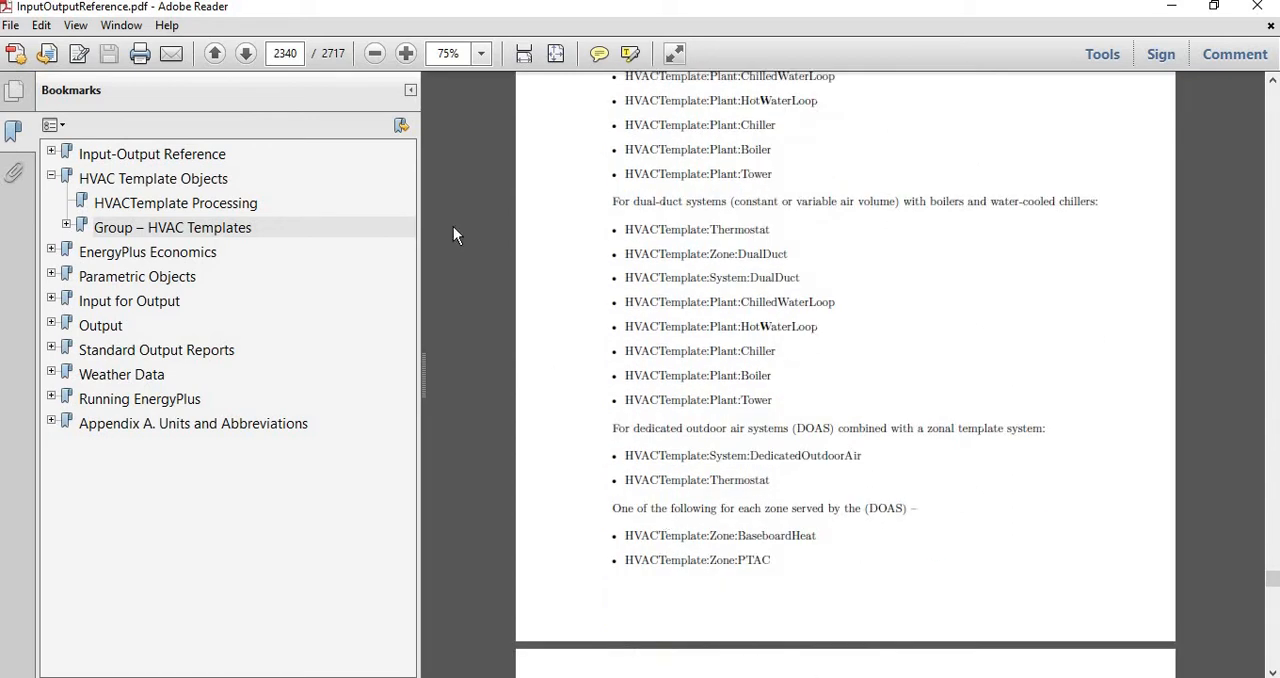
{"action": "scroll", "coordinate": [816, 505], "scroll_direction": "up", "scroll_amount": 20}
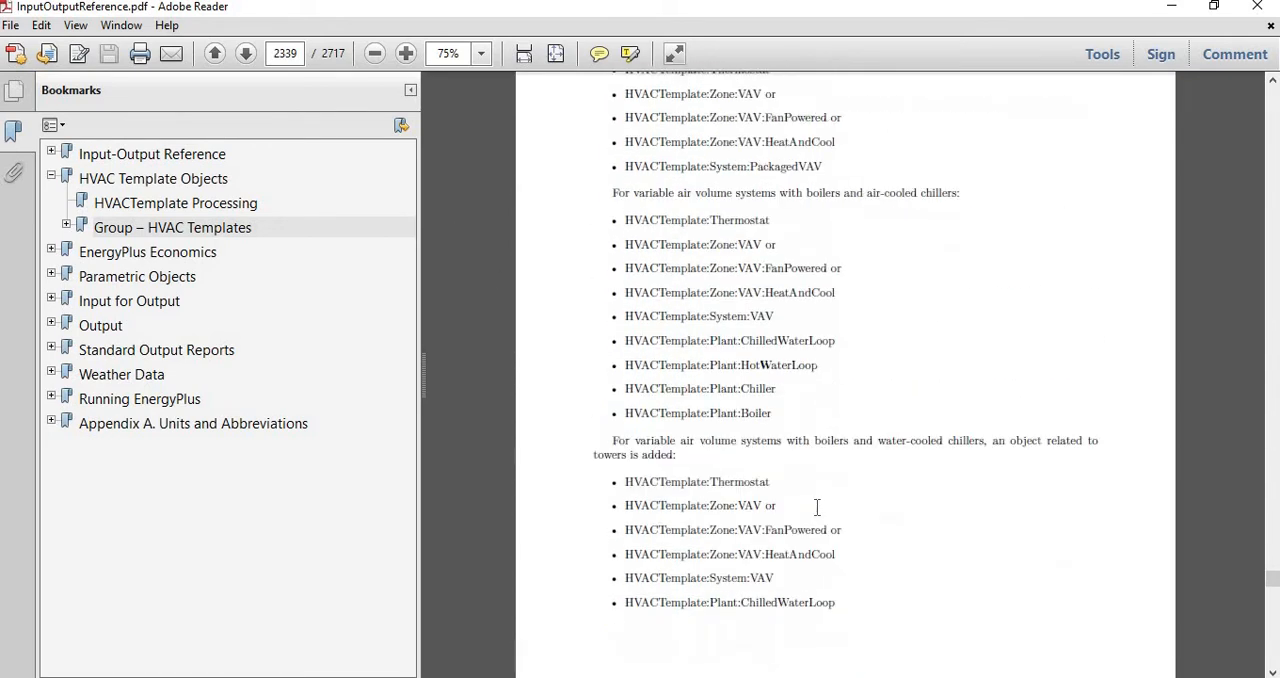
{"action": "scroll", "coordinate": [817, 507], "scroll_direction": "up", "scroll_amount": 20}
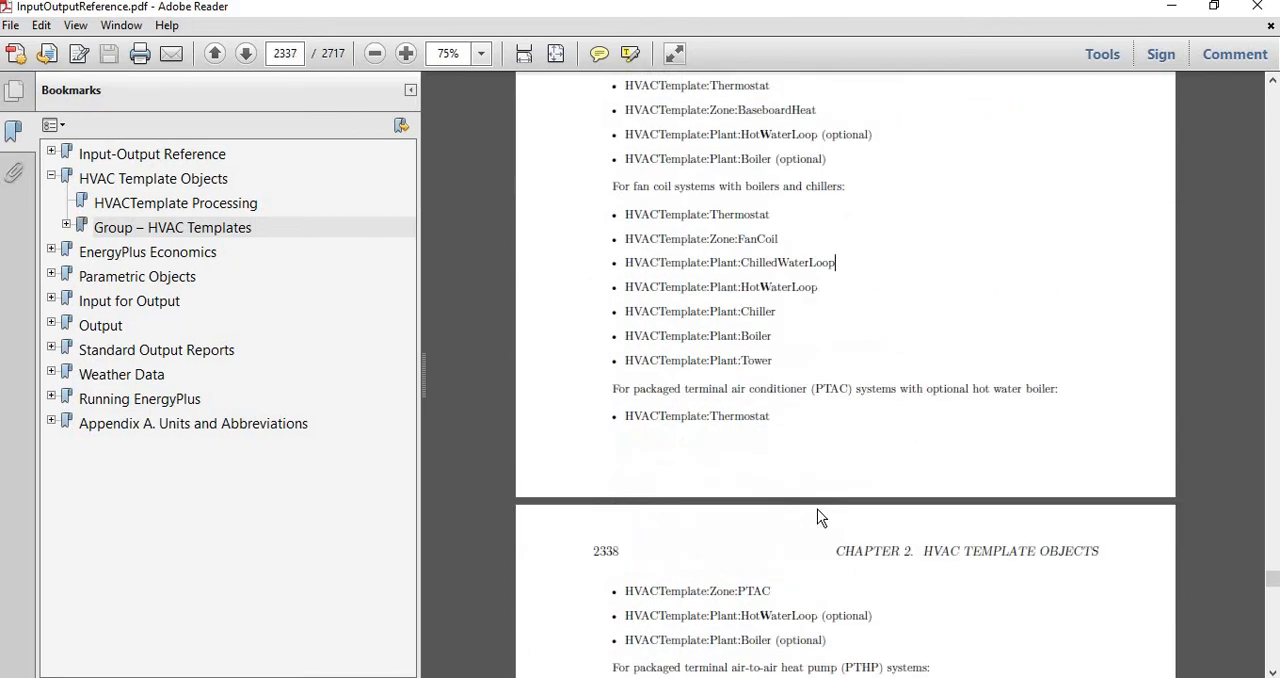
- Find the object combination for air-to-air variable refrigerant flow heat pumps on page 2338 and highlight the whole list
{"action": "scroll", "coordinate": [817, 507], "scroll_direction": "down", "scroll_amount": 3}
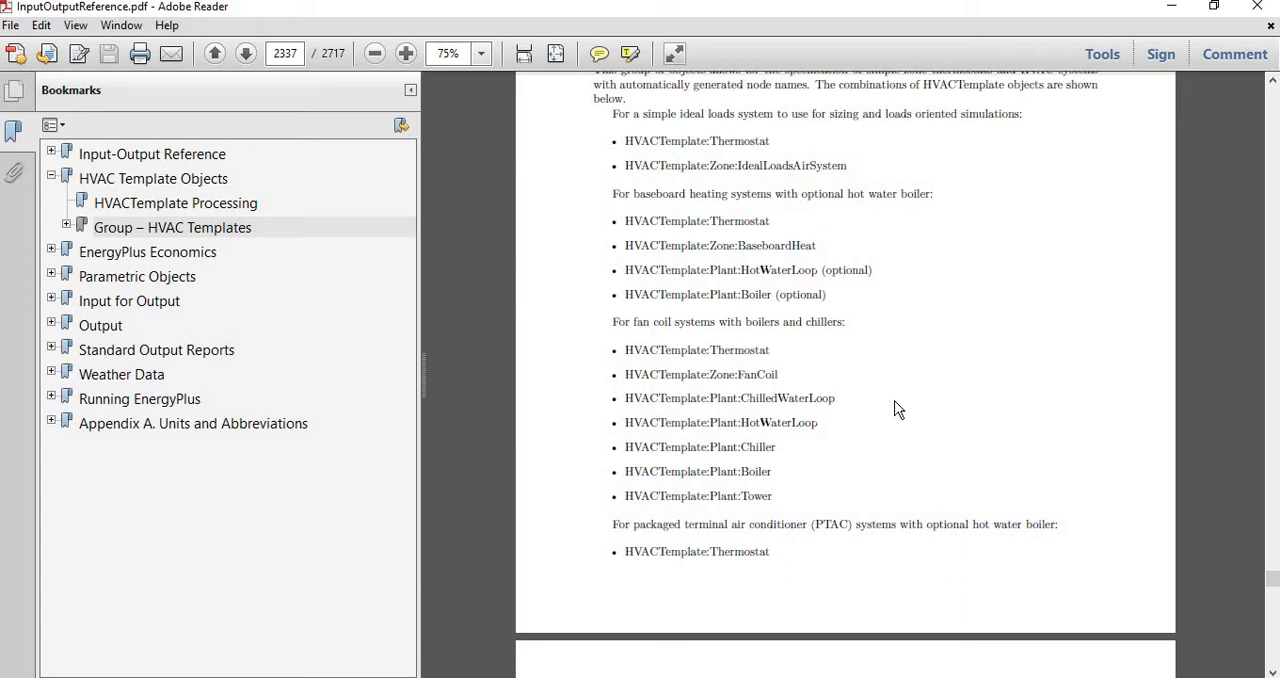
{"action": "scroll", "coordinate": [896, 405], "scroll_direction": "down", "scroll_amount": 12}
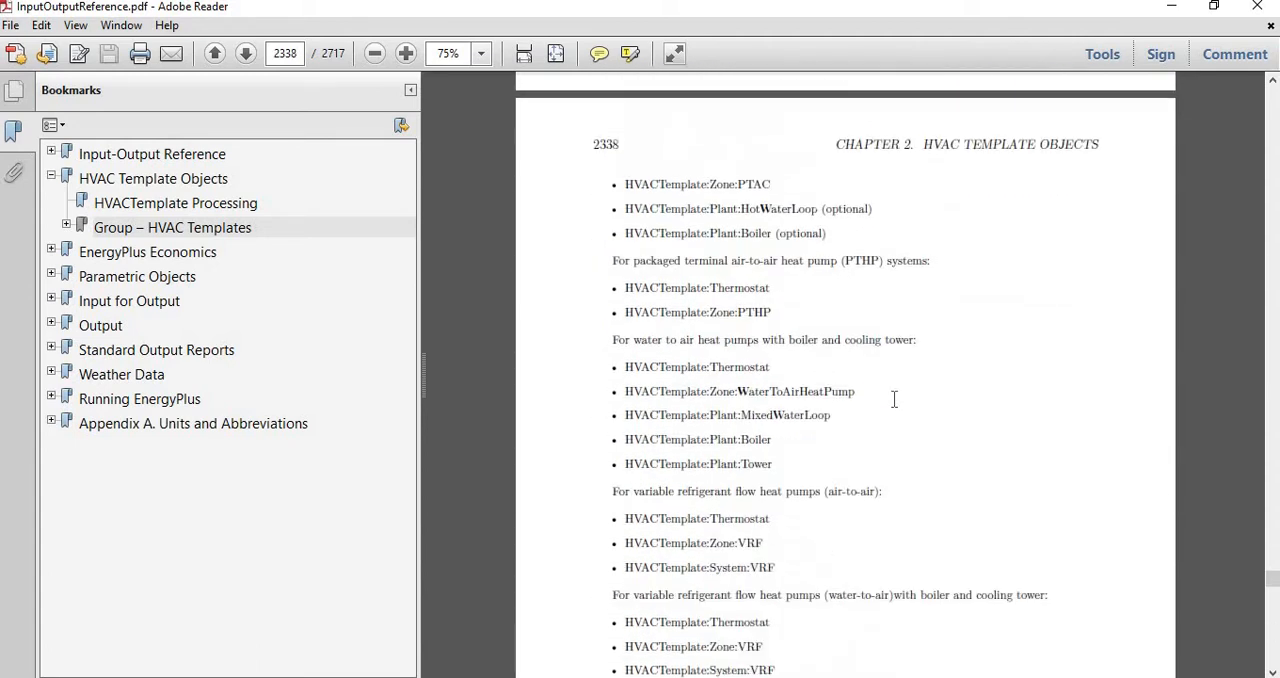
{"action": "scroll", "coordinate": [894, 399], "scroll_direction": "down", "scroll_amount": 4}
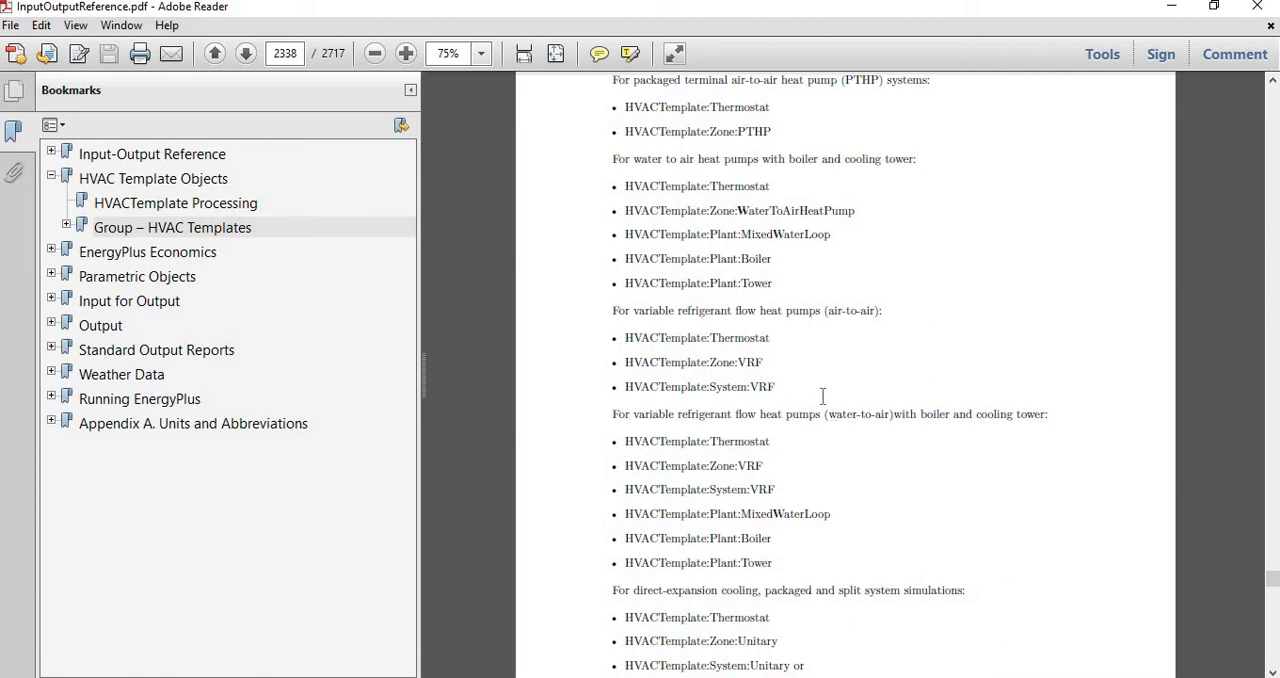
{"action": "left_click_drag", "start_coordinate": [612, 310], "coordinate": [777, 391]}
{"action": "scroll", "coordinate": [765, 425], "scroll_direction": "down", "scroll_amount": 1}
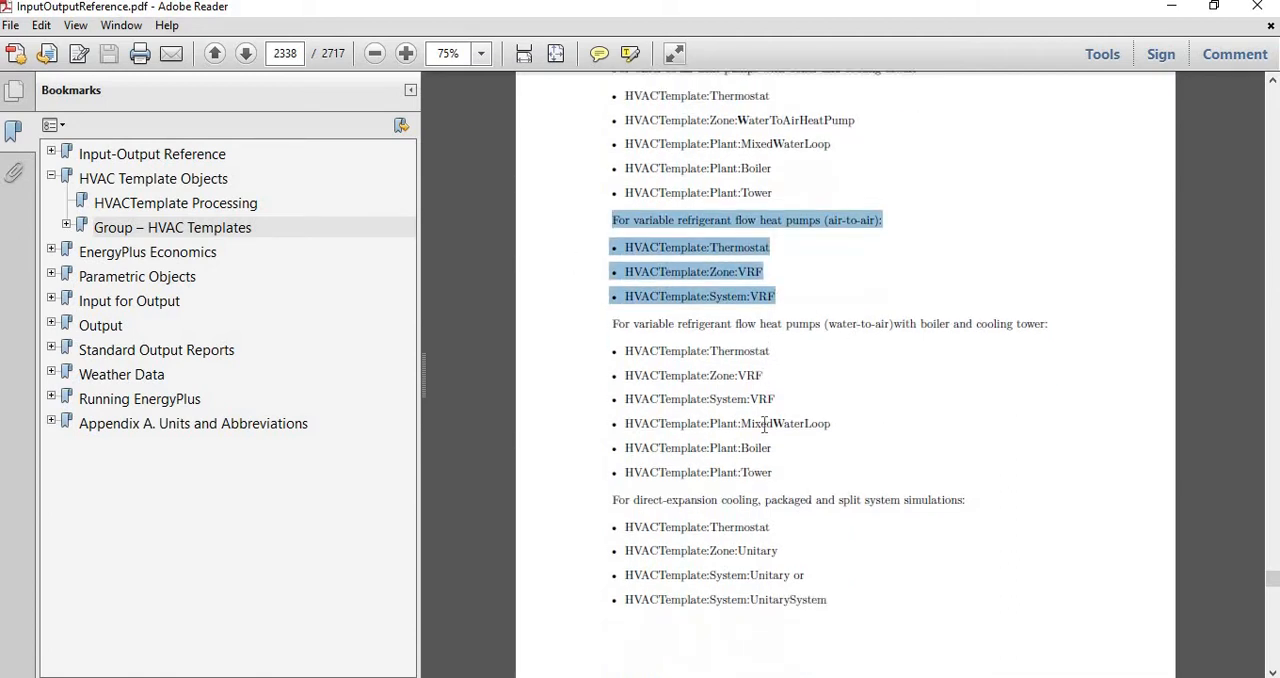
- Check the HVAC template classes in IDF Editor, then highlight Thermostat, Zone:VRF and System:VRF individually in the reference's air-to-air list
{"action": "key", "text": "alt+Tab"}
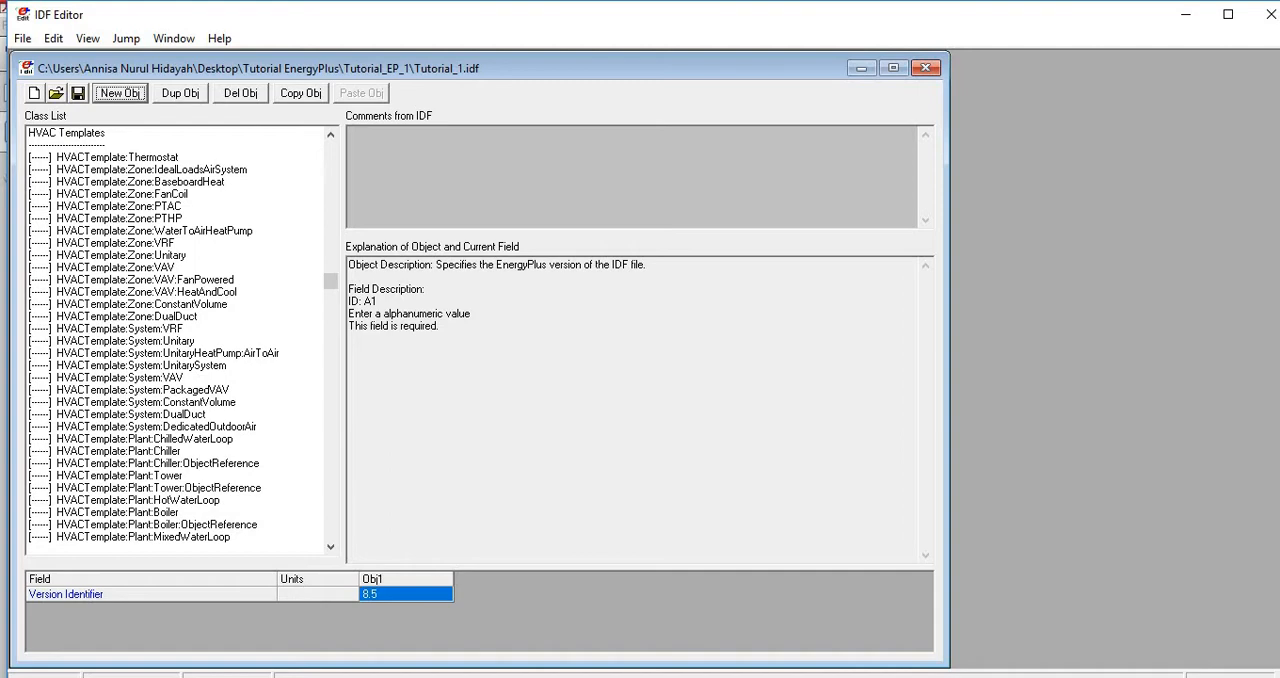
{"action": "mouse_move", "coordinate": [478, 676]}
{"action": "left_click", "coordinate": [478, 630]}
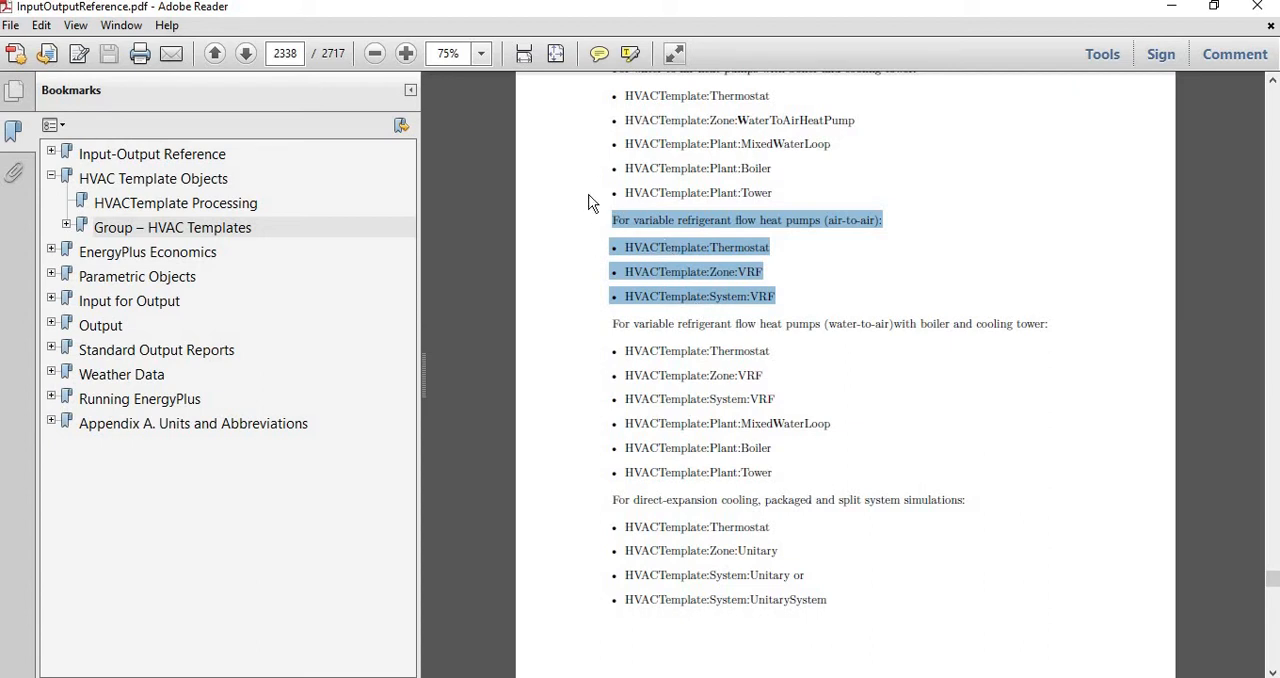
{"action": "left_click", "coordinate": [849, 244]}
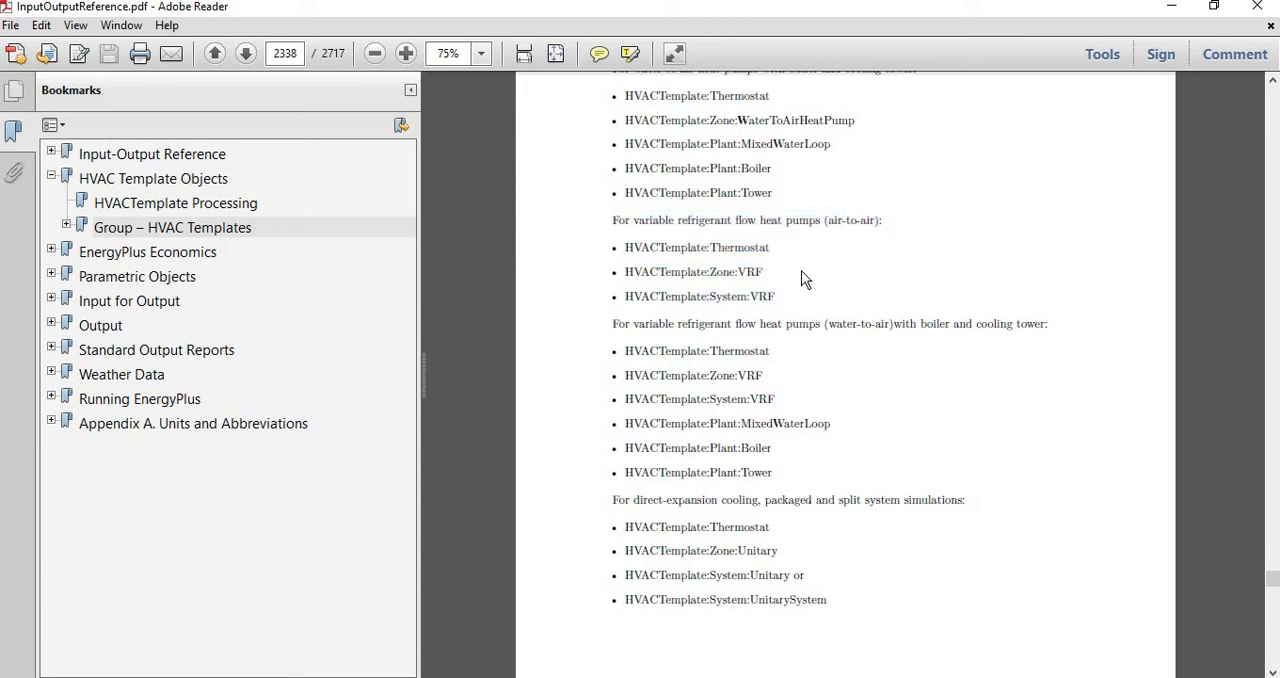
{"action": "double_click", "coordinate": [745, 250]}
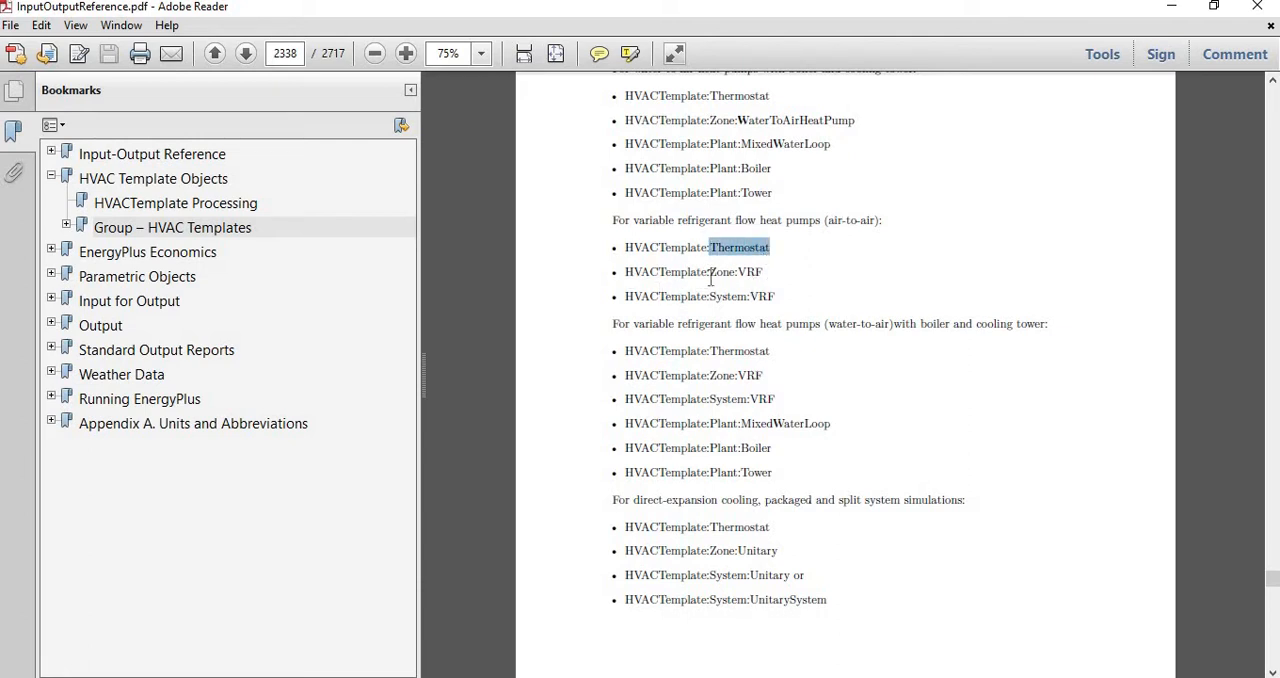
{"action": "left_click_drag", "start_coordinate": [709, 272], "coordinate": [770, 272]}
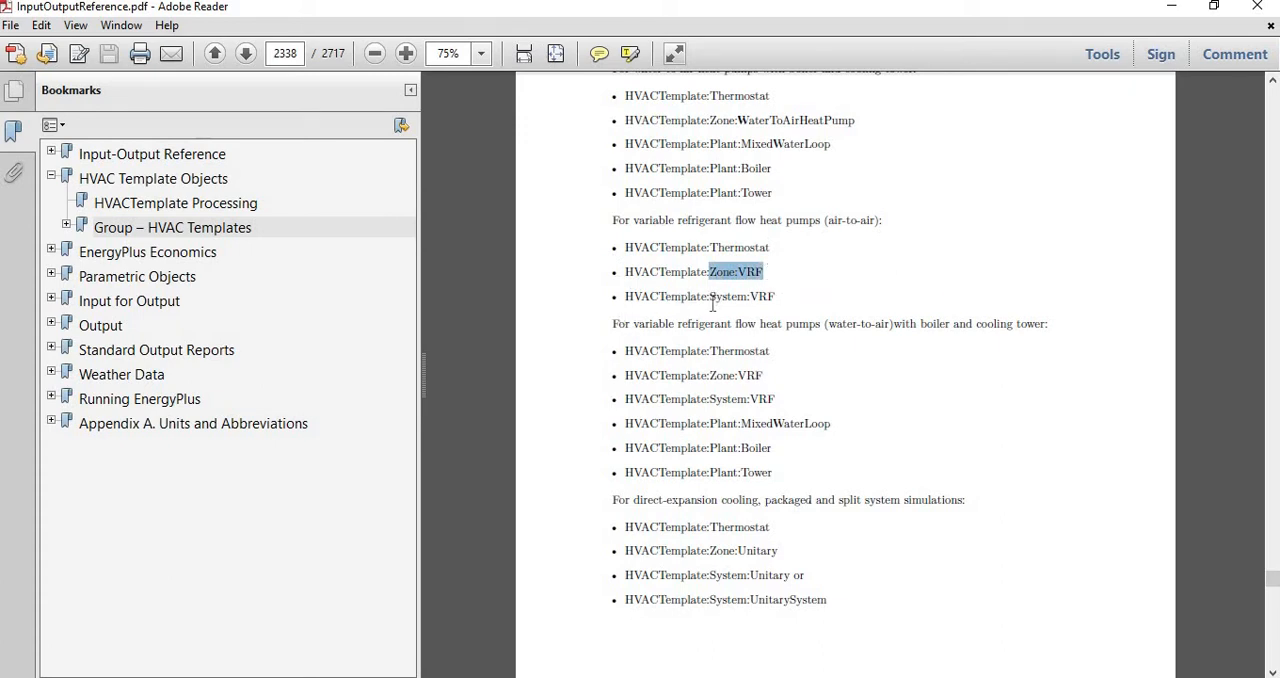
{"action": "left_click_drag", "start_coordinate": [709, 297], "coordinate": [773, 299]}
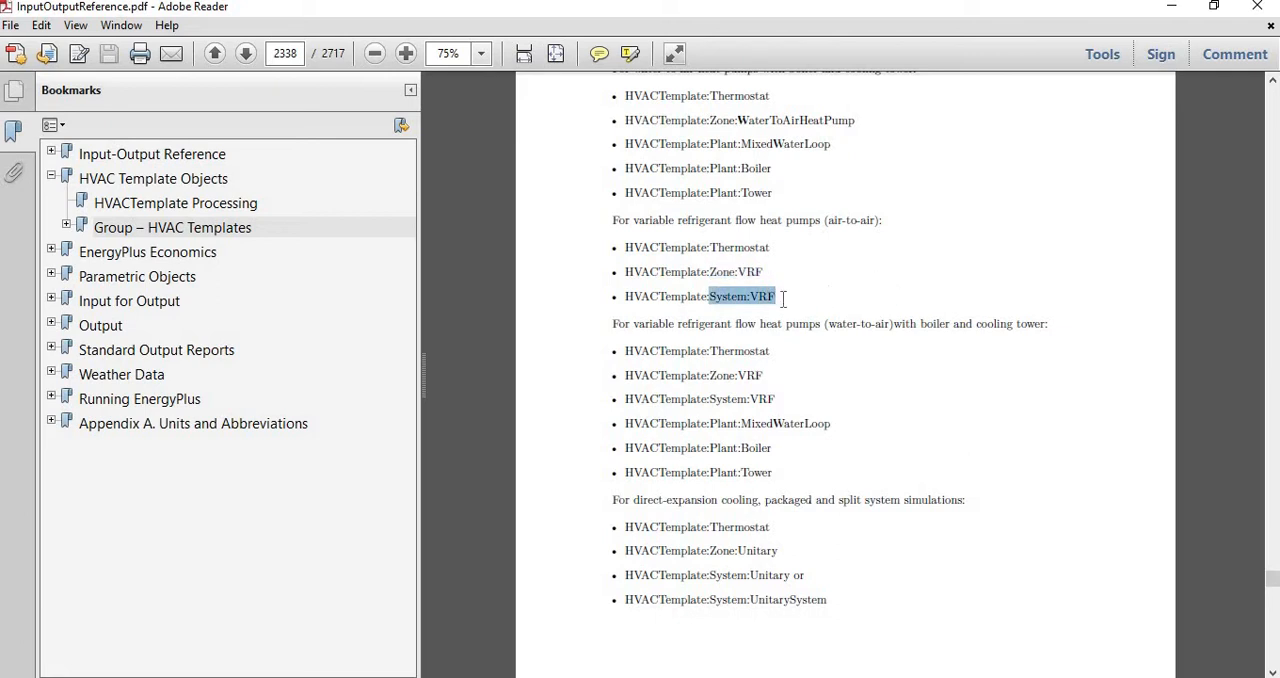
- Switch to IDF Editor, add an HVACTemplate:Thermostat object with the field table enlarged, and name the object "thermostat VRF"
{"action": "left_click", "coordinate": [400, 677]}
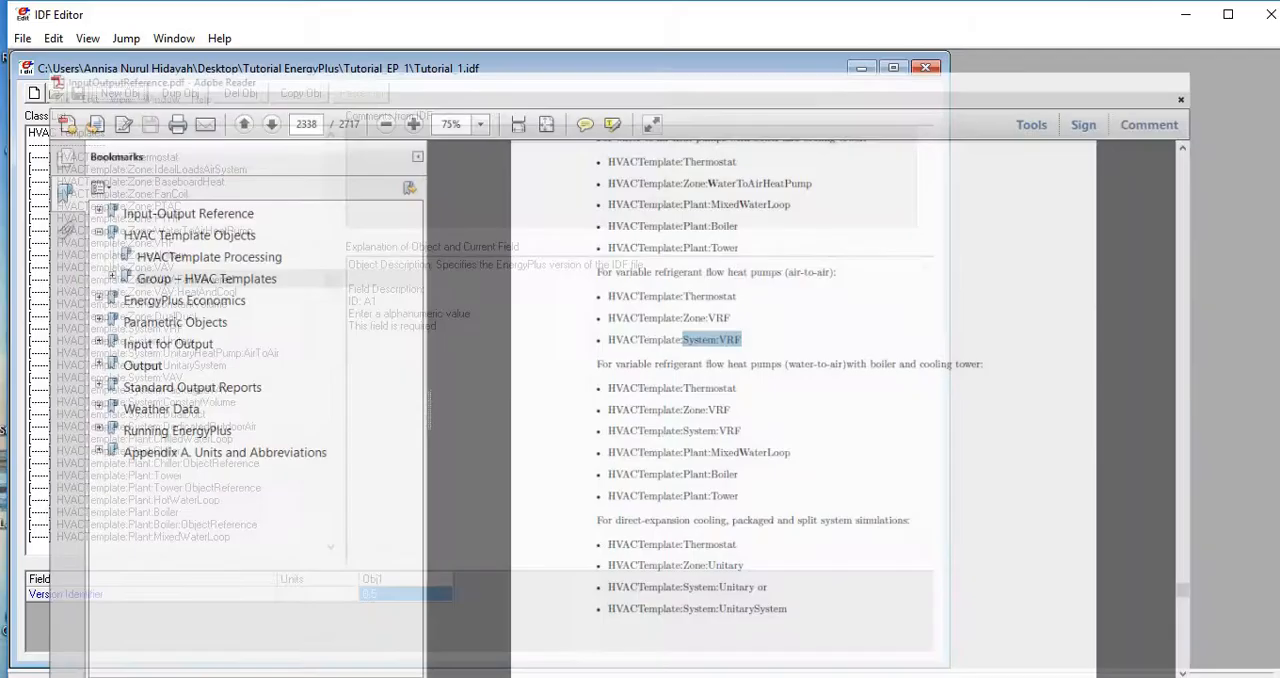
{"action": "left_click", "coordinate": [162, 157]}
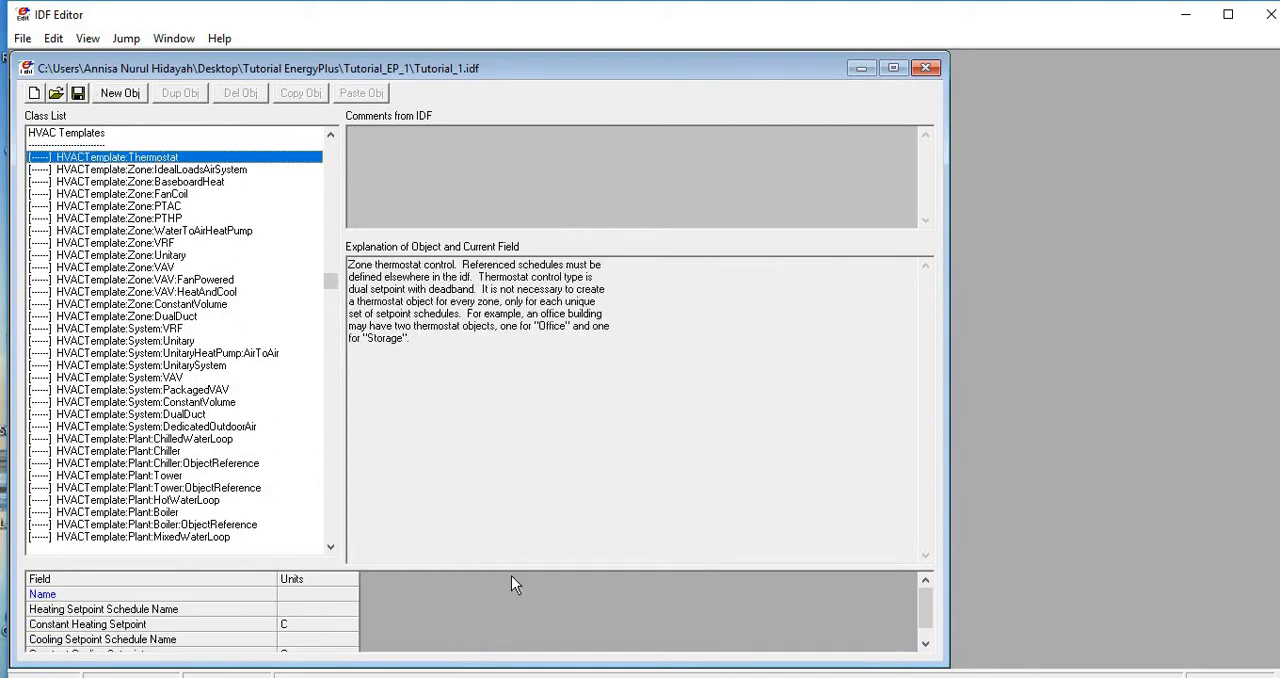
{"action": "left_click_drag", "start_coordinate": [511, 563], "coordinate": [510, 452]}
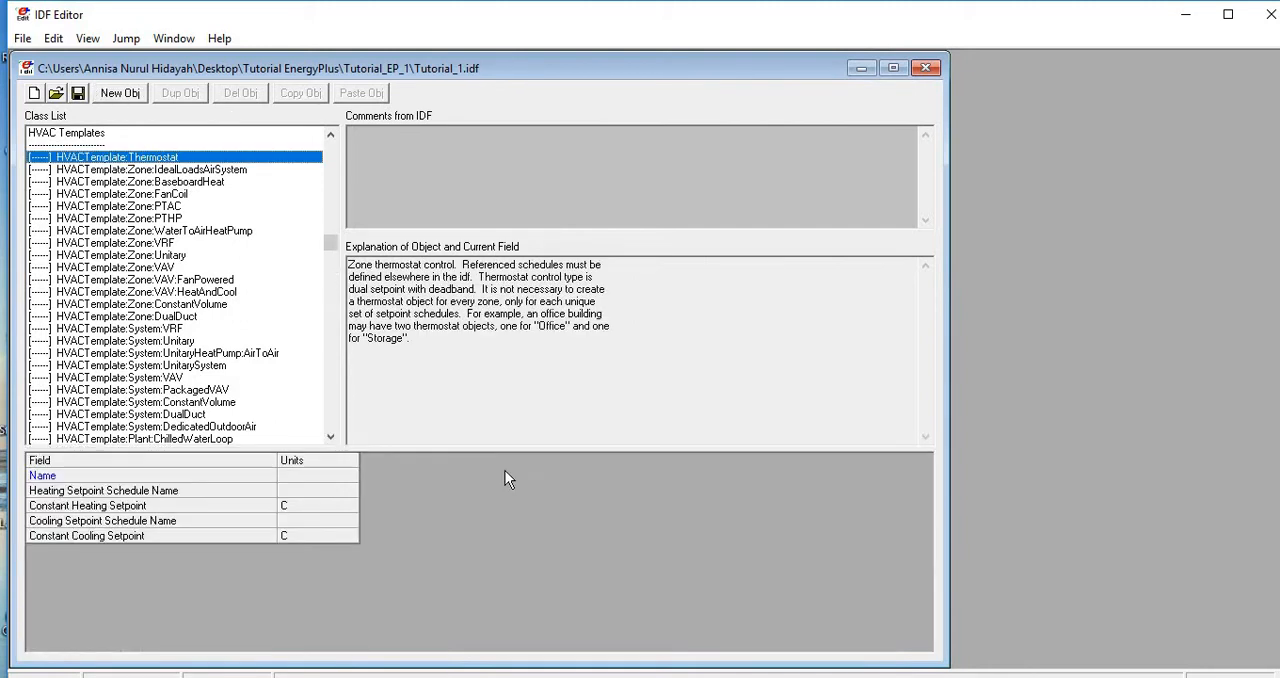
{"action": "left_click", "coordinate": [127, 95]}
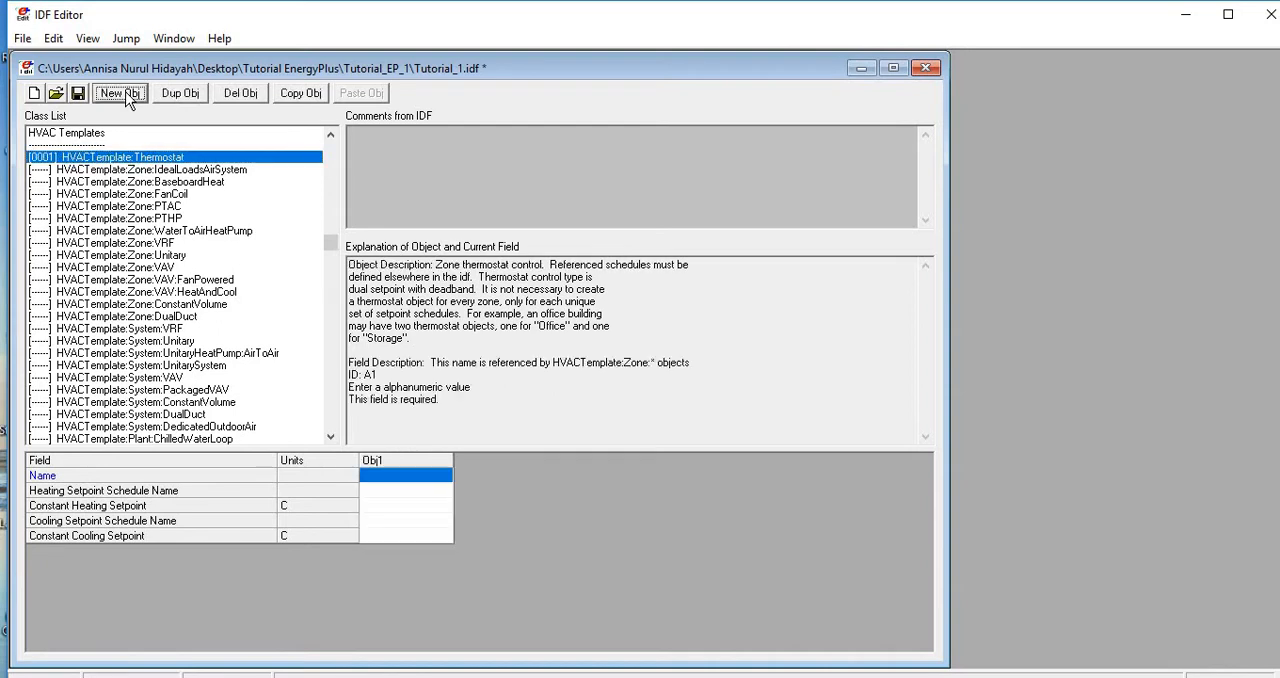
{"action": "left_click", "coordinate": [380, 480]}
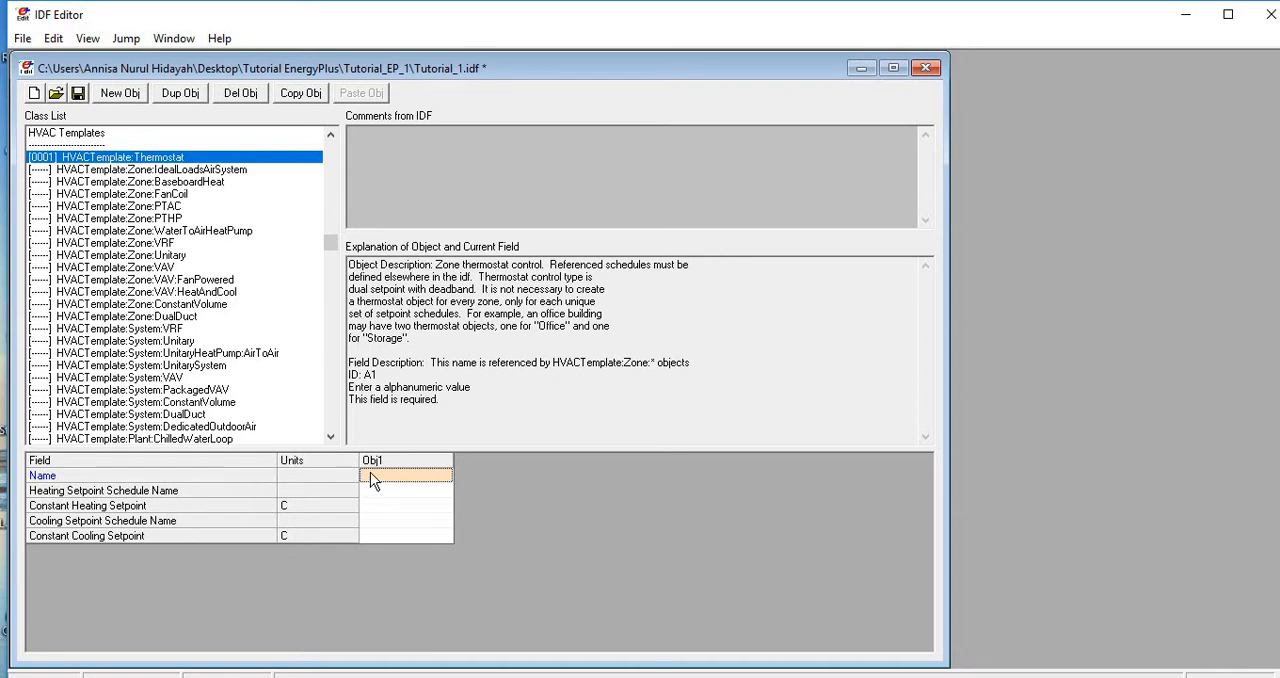
{"action": "type", "text": "thermostat VRF"}
{"action": "key", "text": "Return"}
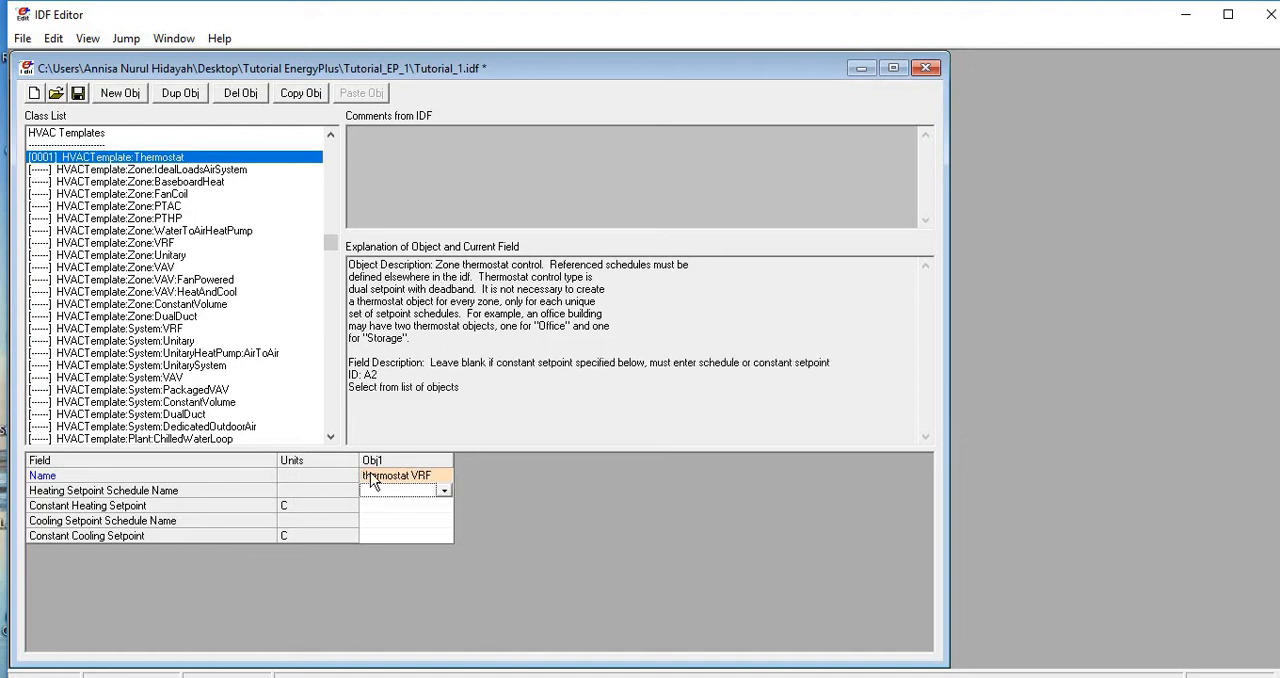
{"action": "left_click", "coordinate": [442, 490]}
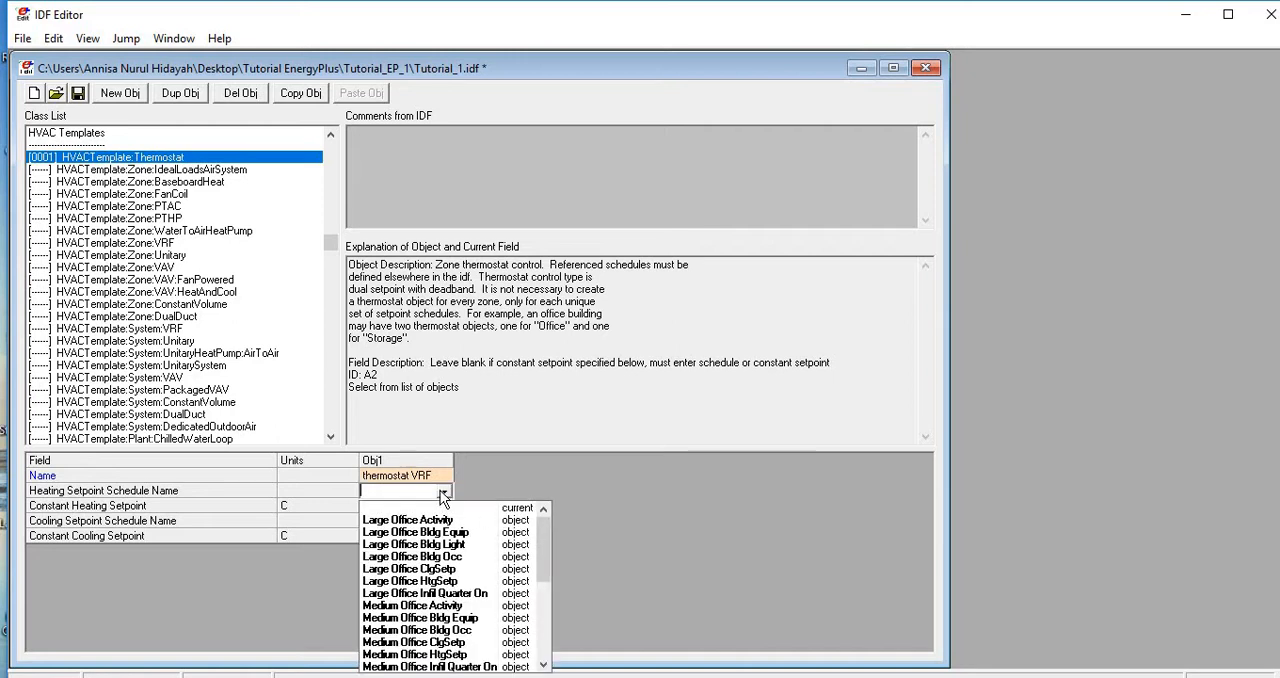
{"action": "left_click_drag", "start_coordinate": [544, 544], "coordinate": [551, 629]}
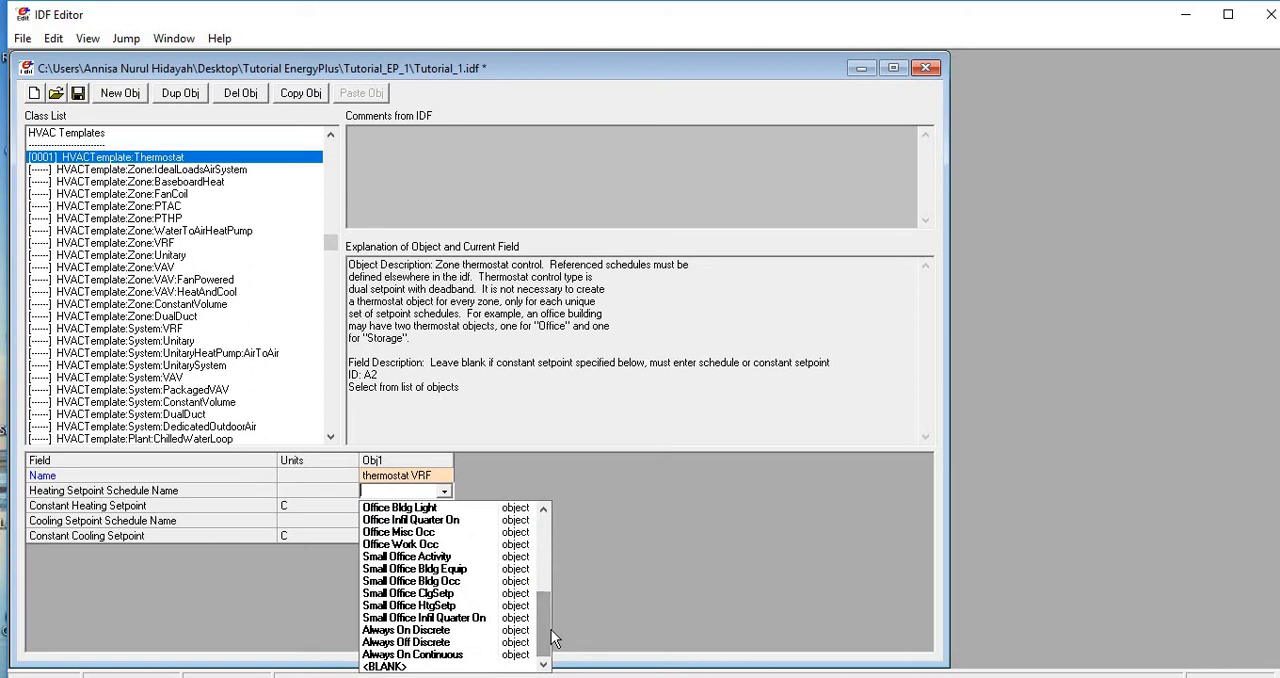
{"action": "left_click", "coordinate": [618, 576]}
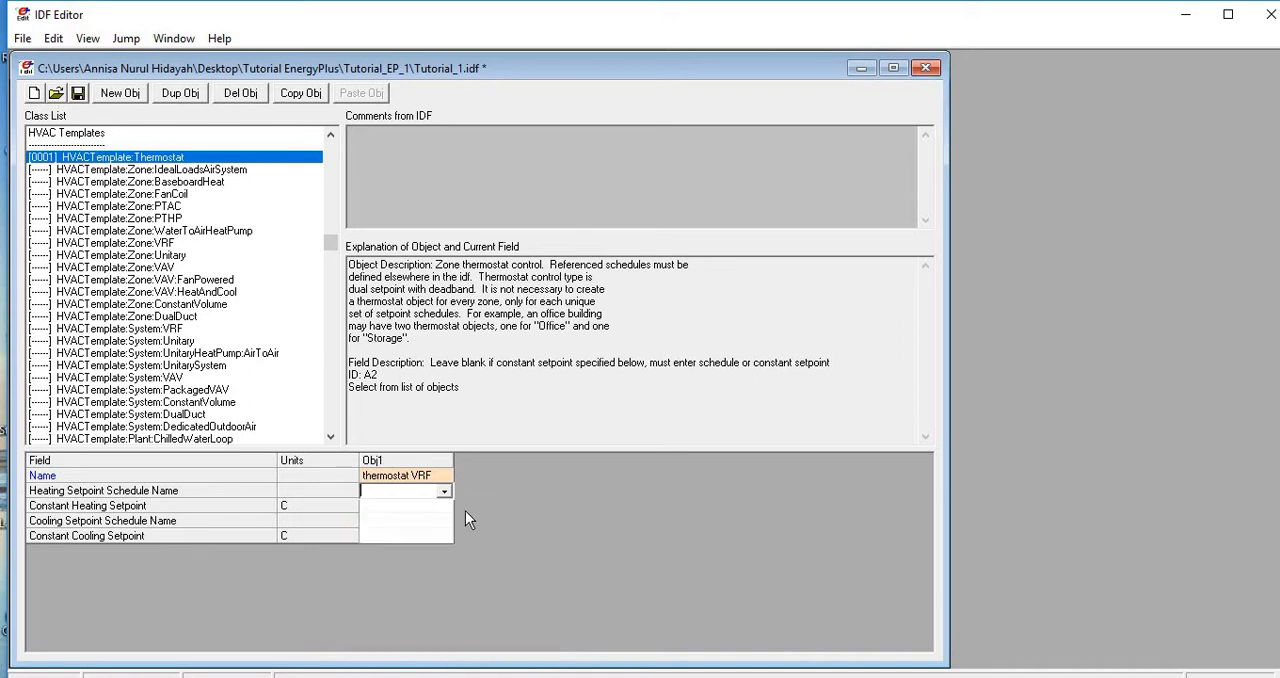
- Set the thermostat's constant heating setpoint to 15 C and constant cooling setpoint to 25 C, leaving the cooling schedule blank
{"action": "left_click", "coordinate": [415, 509]}
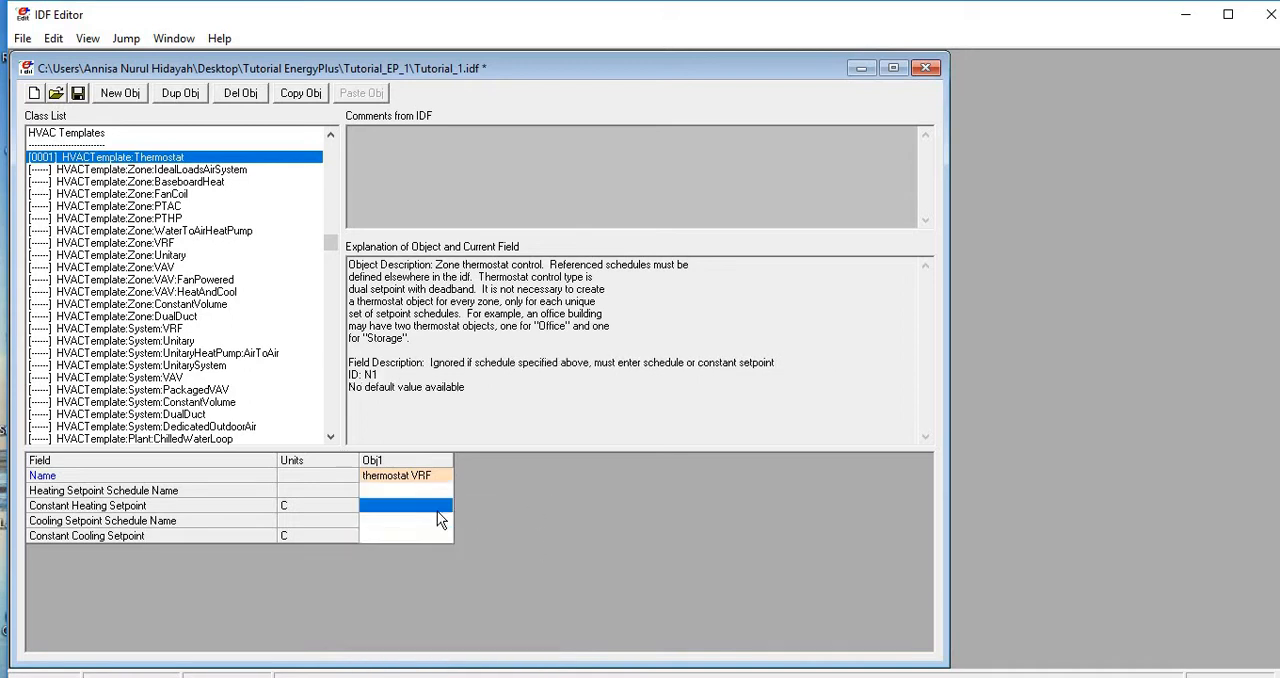
{"action": "left_click", "coordinate": [408, 510]}
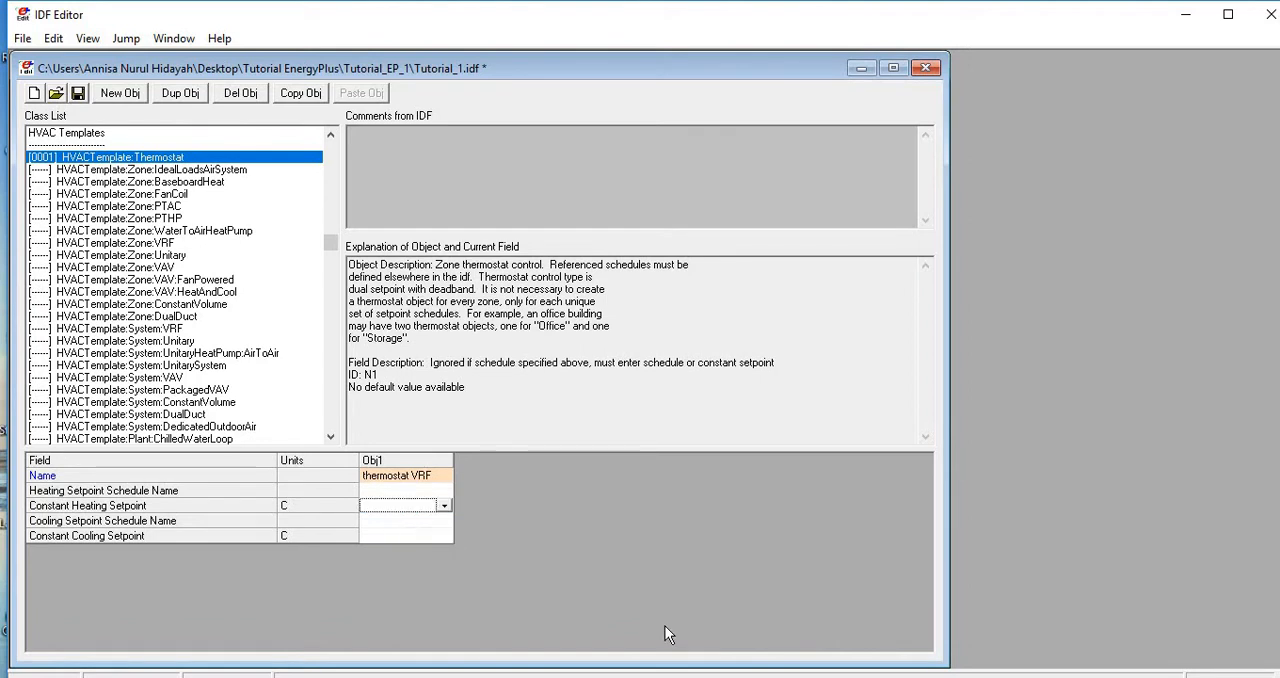
{"action": "type", "text": "15"}
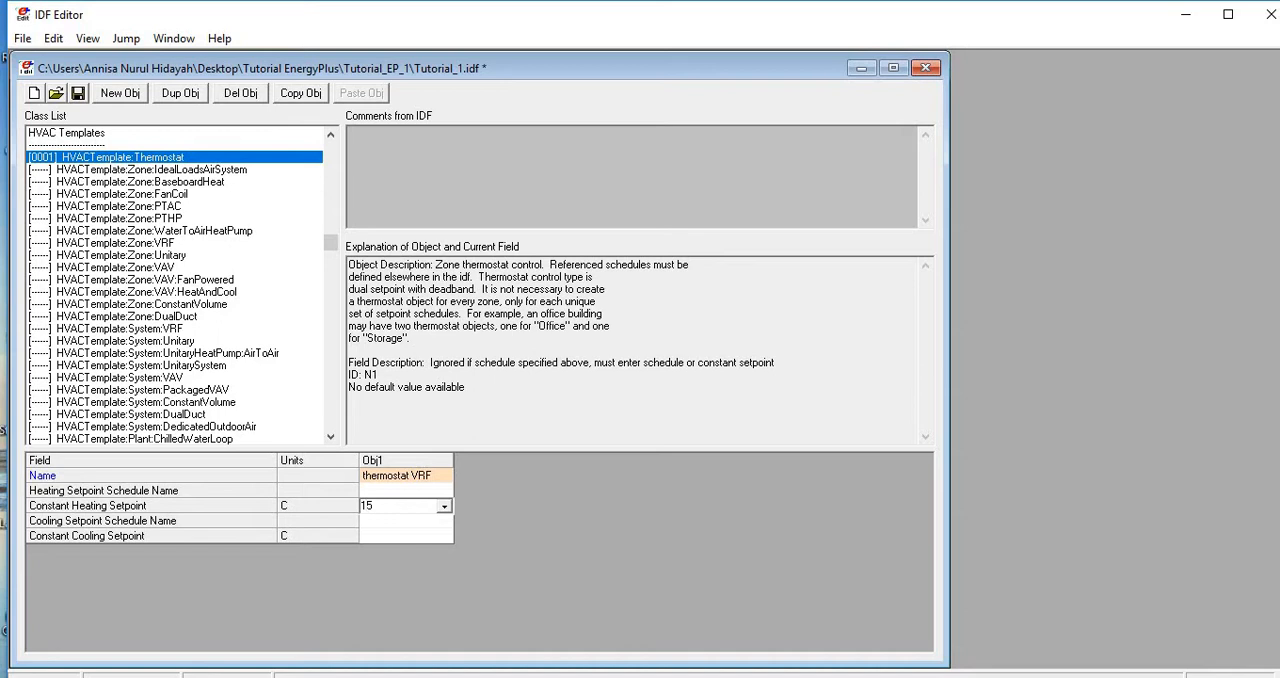
{"action": "key", "text": "Return"}
{"action": "key", "text": "Return"}
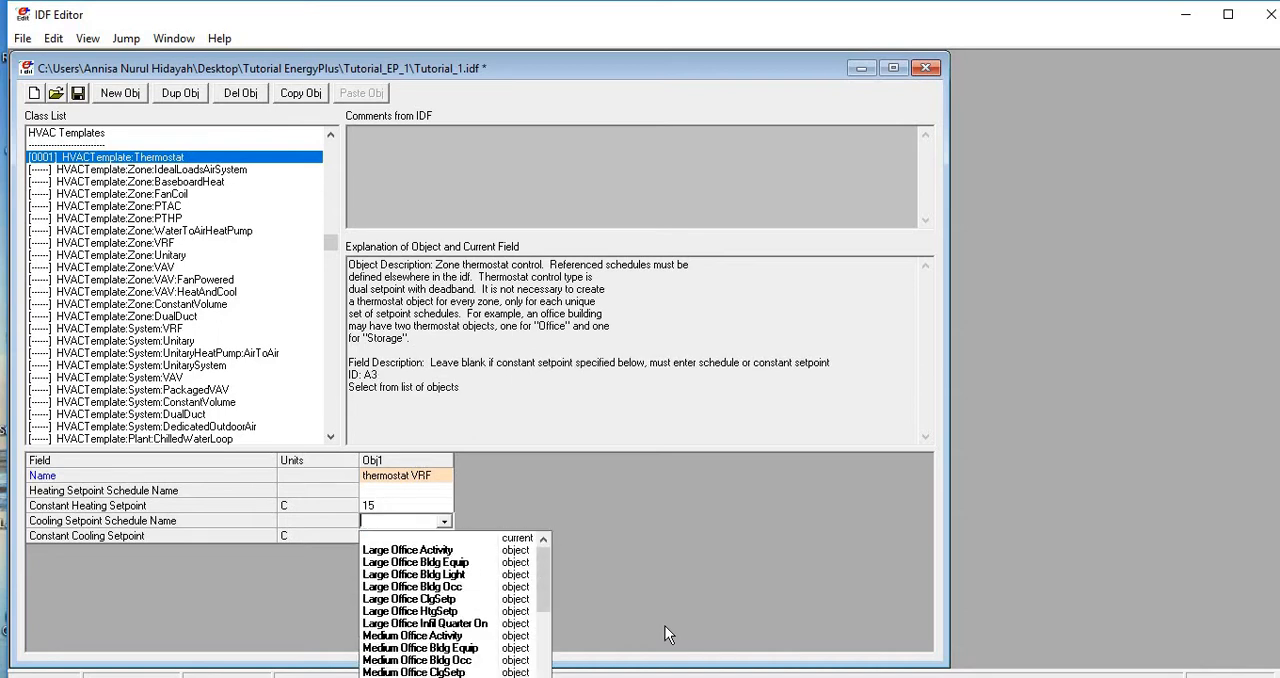
{"action": "key", "text": "Return"}
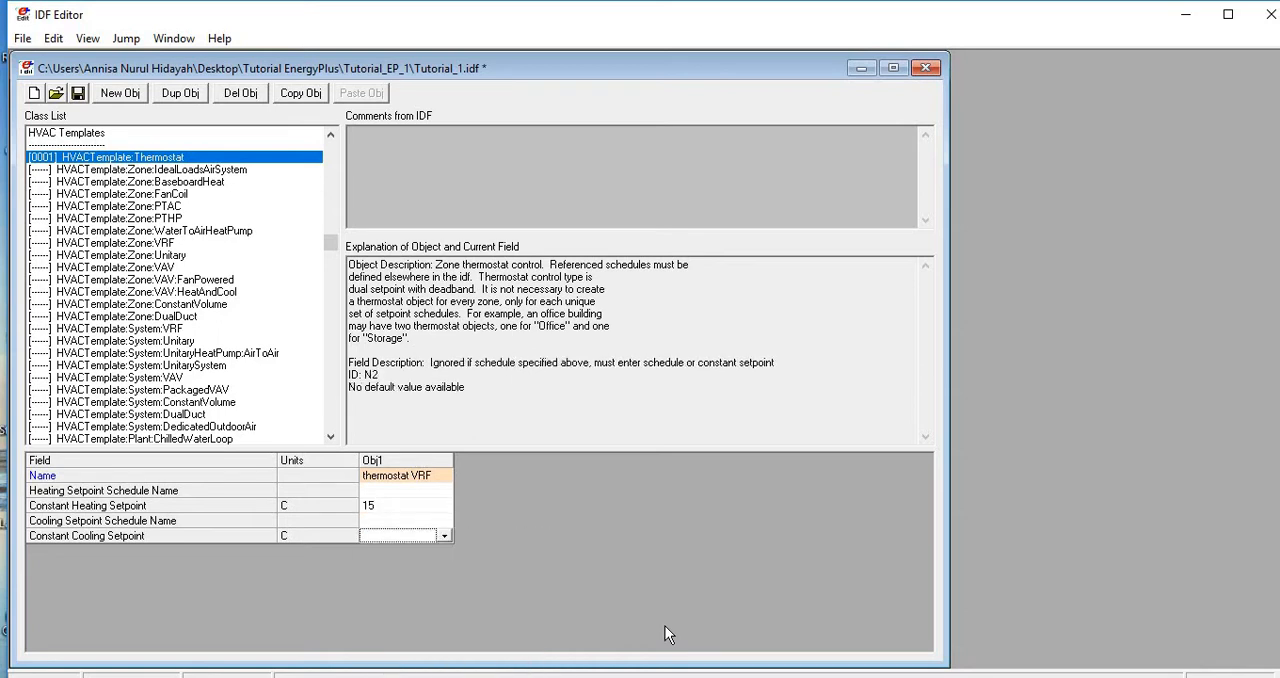
{"action": "type", "text": "2"}
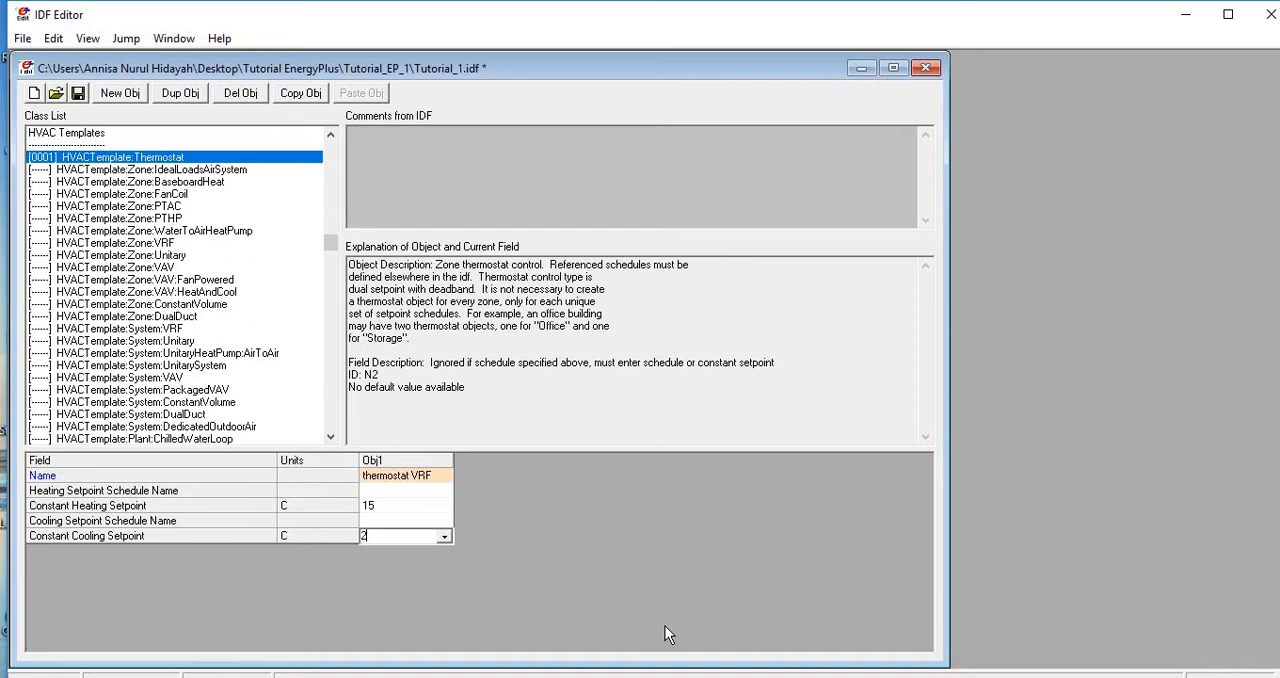
{"action": "type", "text": "5"}
{"action": "key", "text": "Return"}
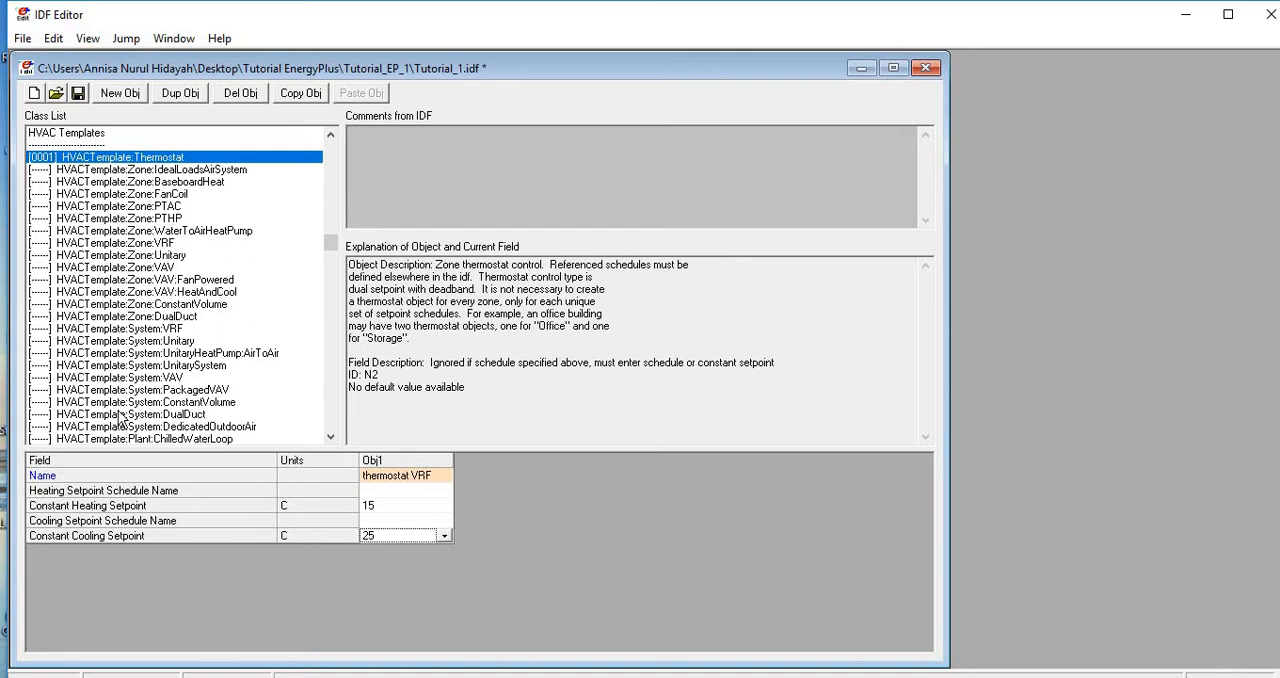
- Add an HVACTemplate:Zone:VRF object and set its zone name to Thermal Zone: Space 101
{"action": "left_click", "coordinate": [151, 244]}
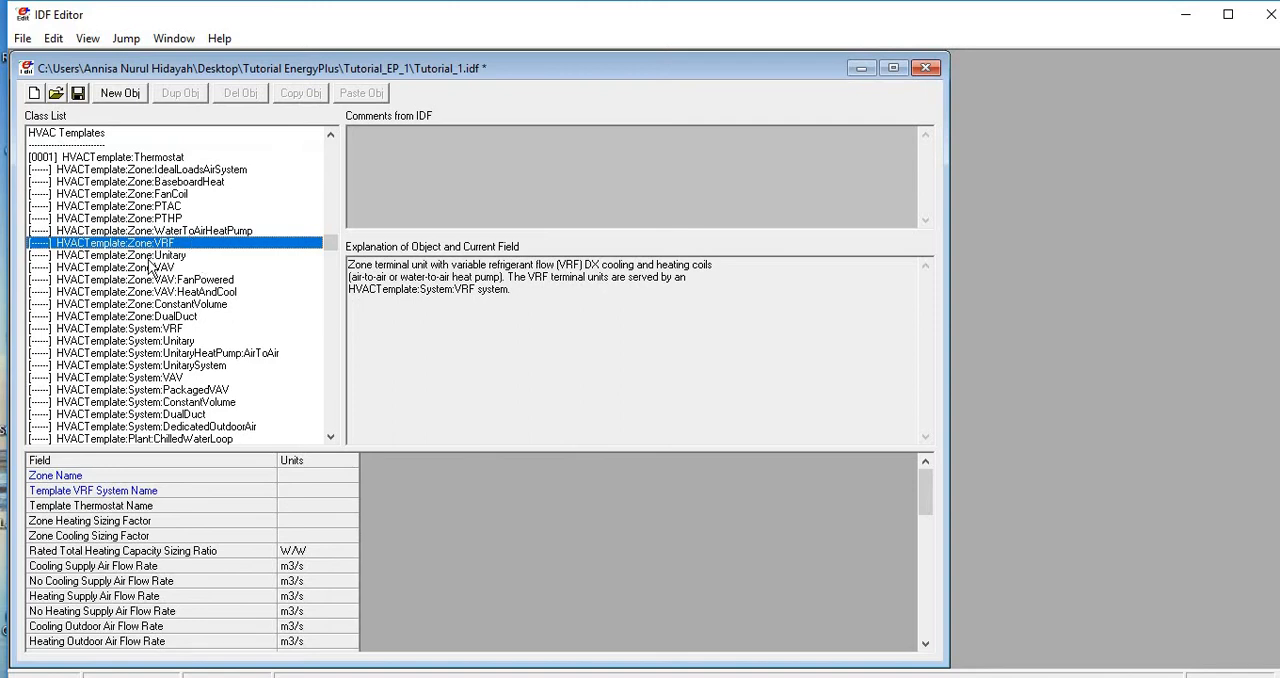
{"action": "left_click", "coordinate": [128, 96]}
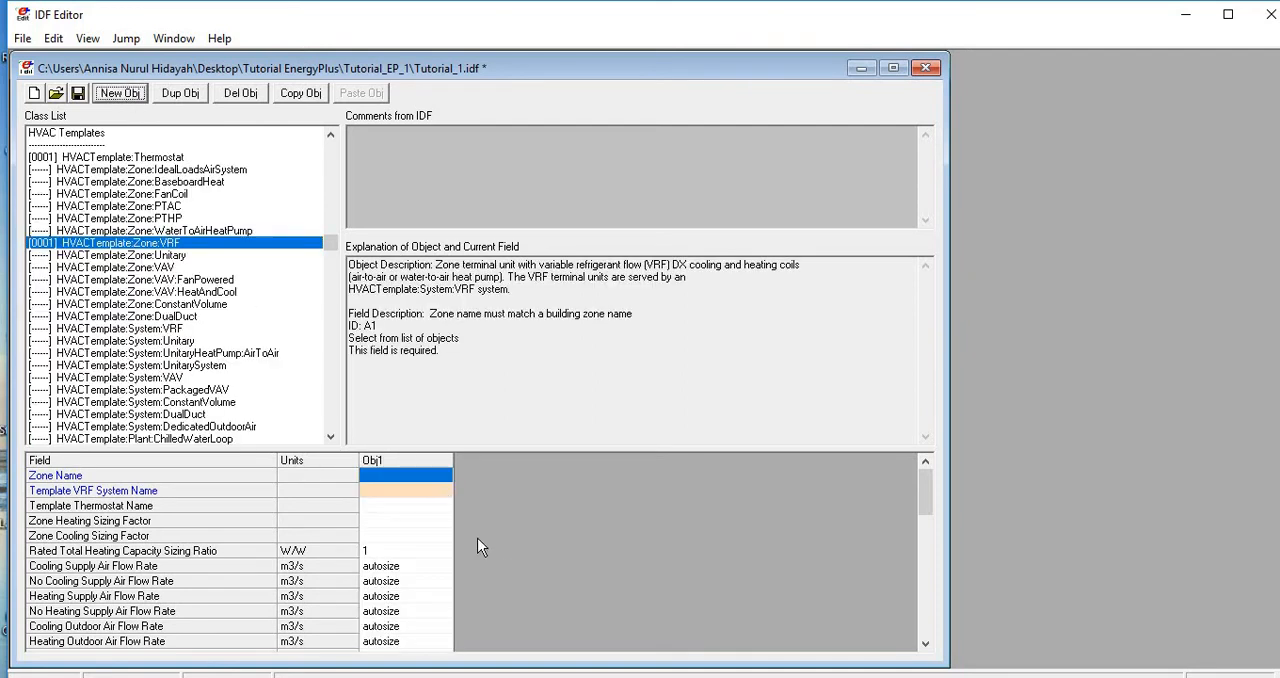
{"action": "left_click", "coordinate": [446, 478]}
{"action": "left_click", "coordinate": [444, 477]}
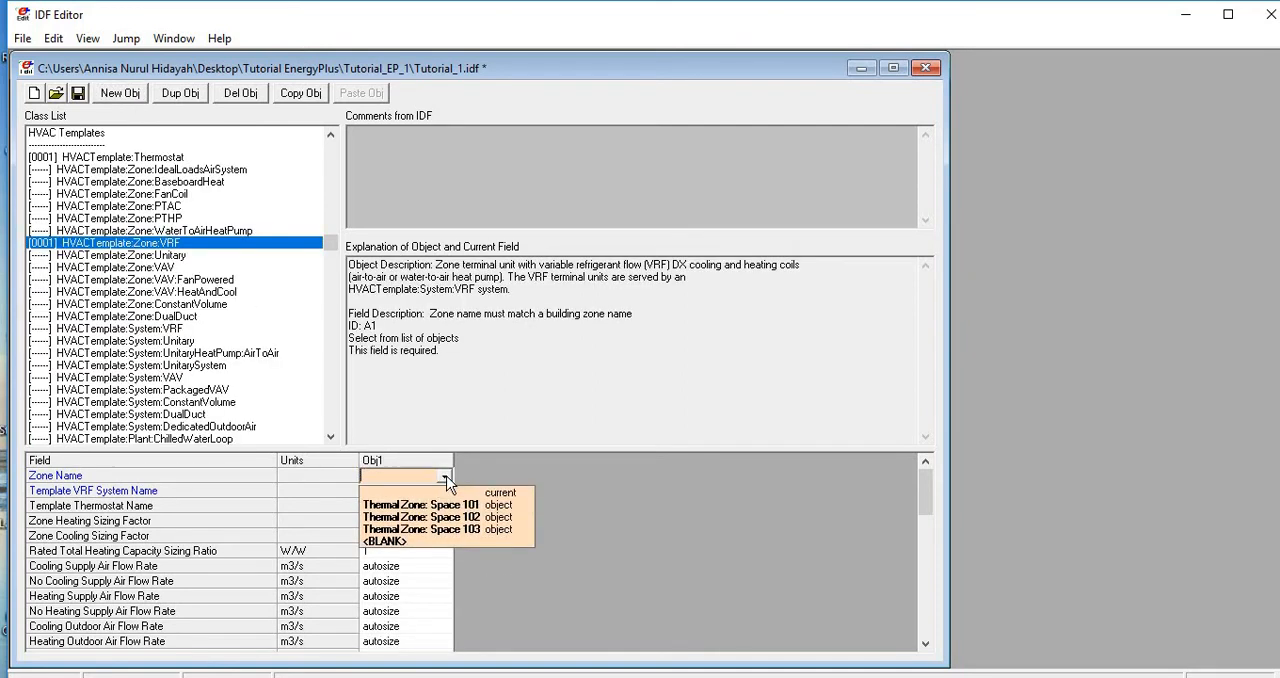
{"action": "left_click", "coordinate": [464, 507]}
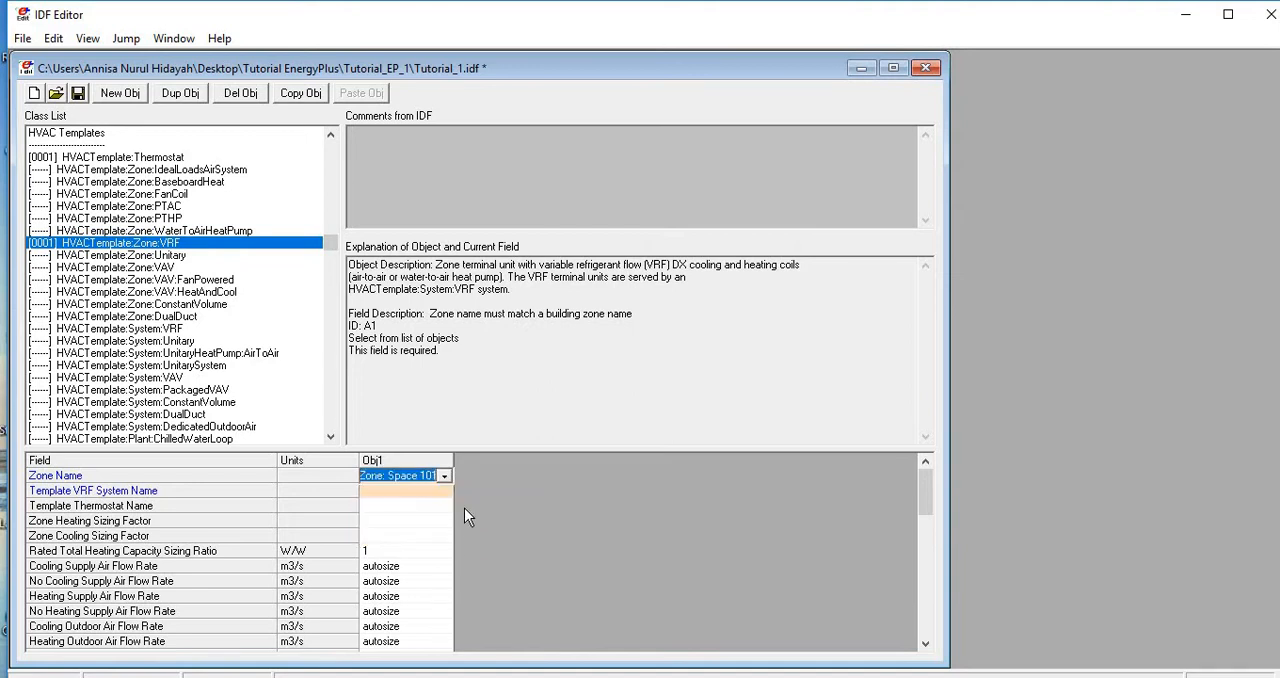
- Assign "thermostat VRF" as the first Zone:VRF object's template thermostat, leaving its VRF system name and zone heating sizing factor blank
{"action": "left_click", "coordinate": [414, 505]}
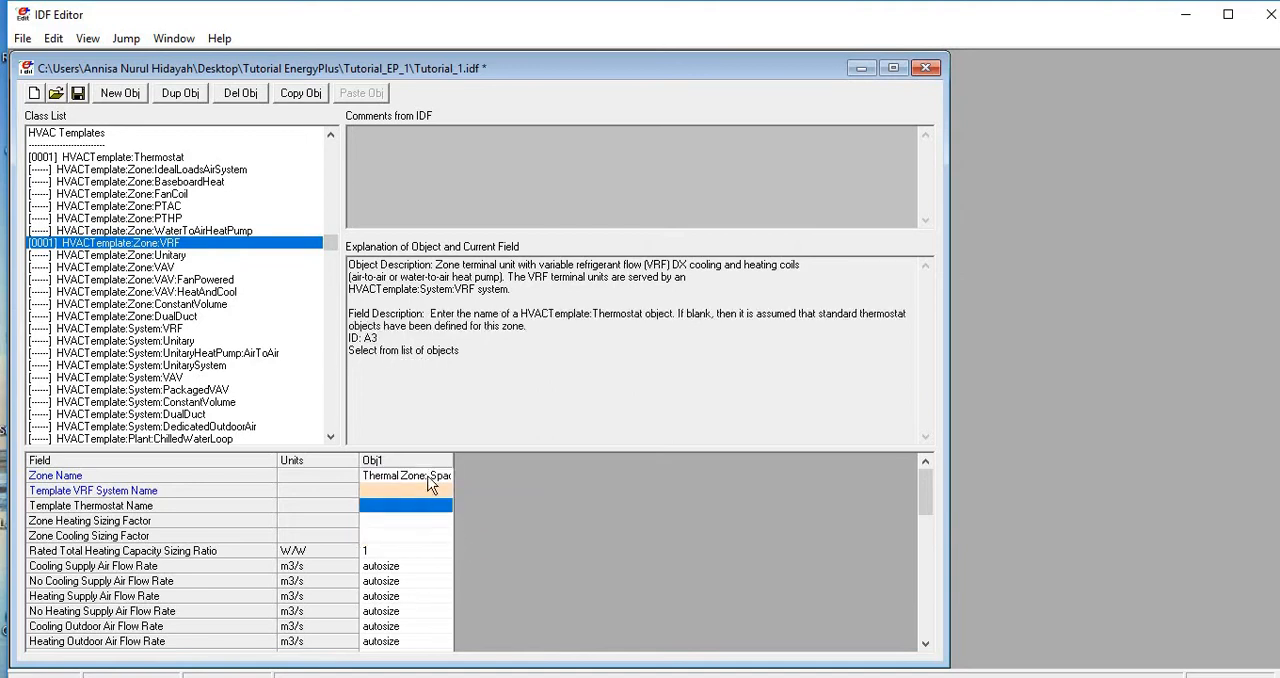
{"action": "left_click", "coordinate": [428, 477]}
{"action": "left_click", "coordinate": [427, 492]}
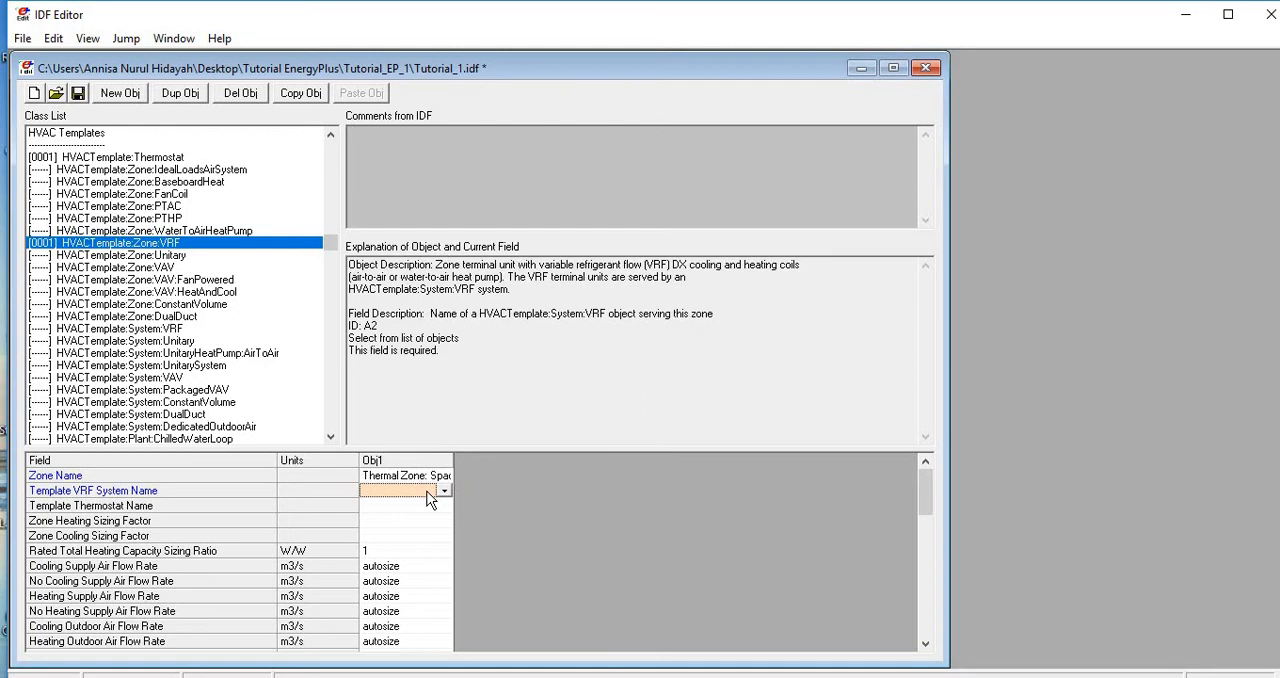
{"action": "left_click", "coordinate": [407, 507]}
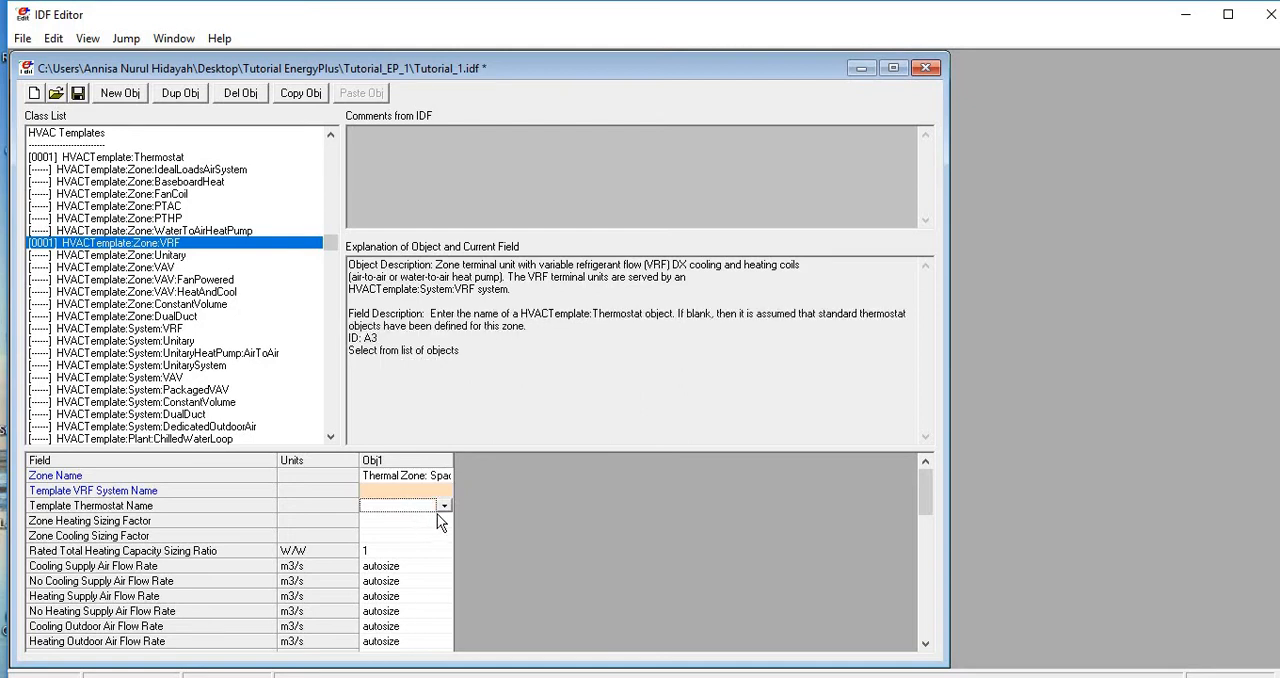
{"action": "left_click", "coordinate": [444, 506]}
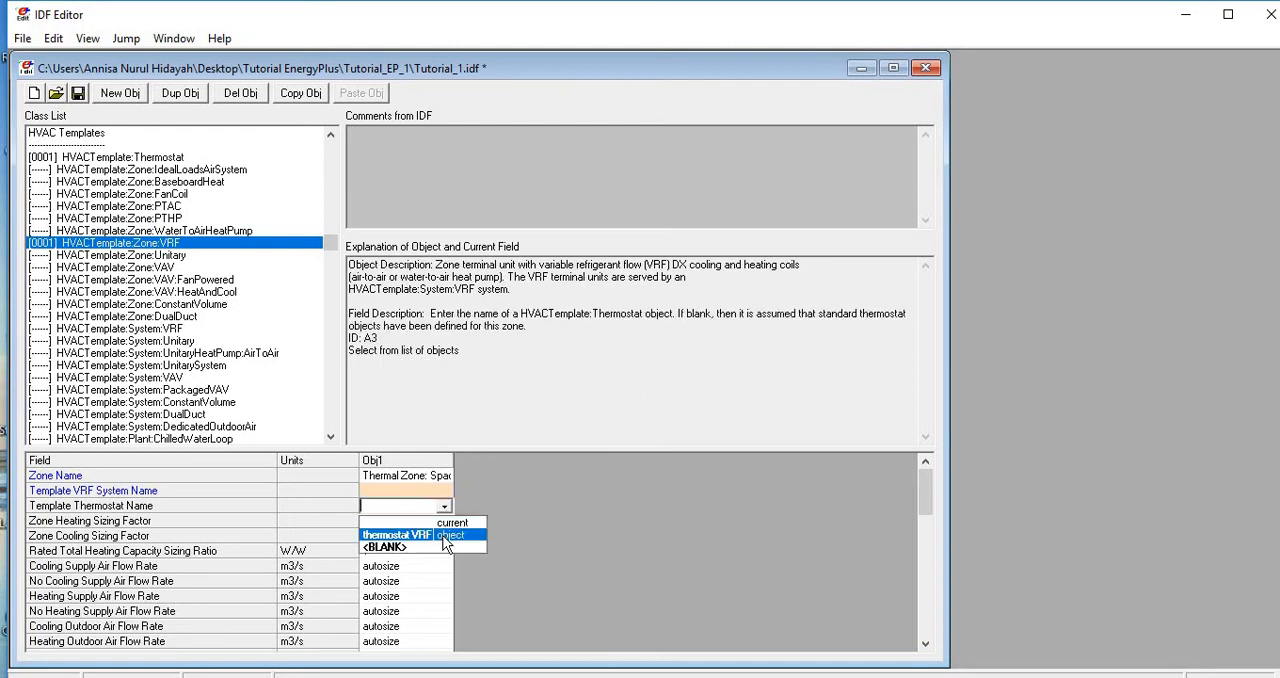
{"action": "left_click", "coordinate": [444, 538]}
{"action": "left_click", "coordinate": [441, 550]}
{"action": "left_click", "coordinate": [433, 509]}
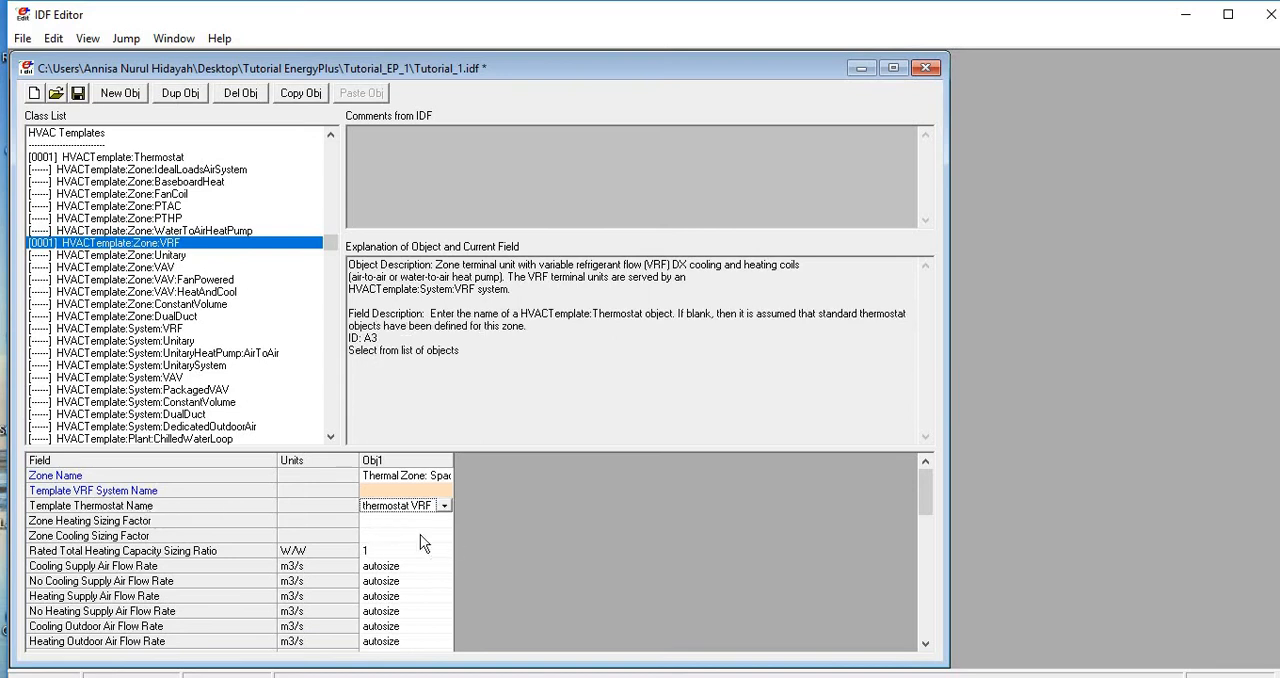
{"action": "left_click", "coordinate": [381, 522]}
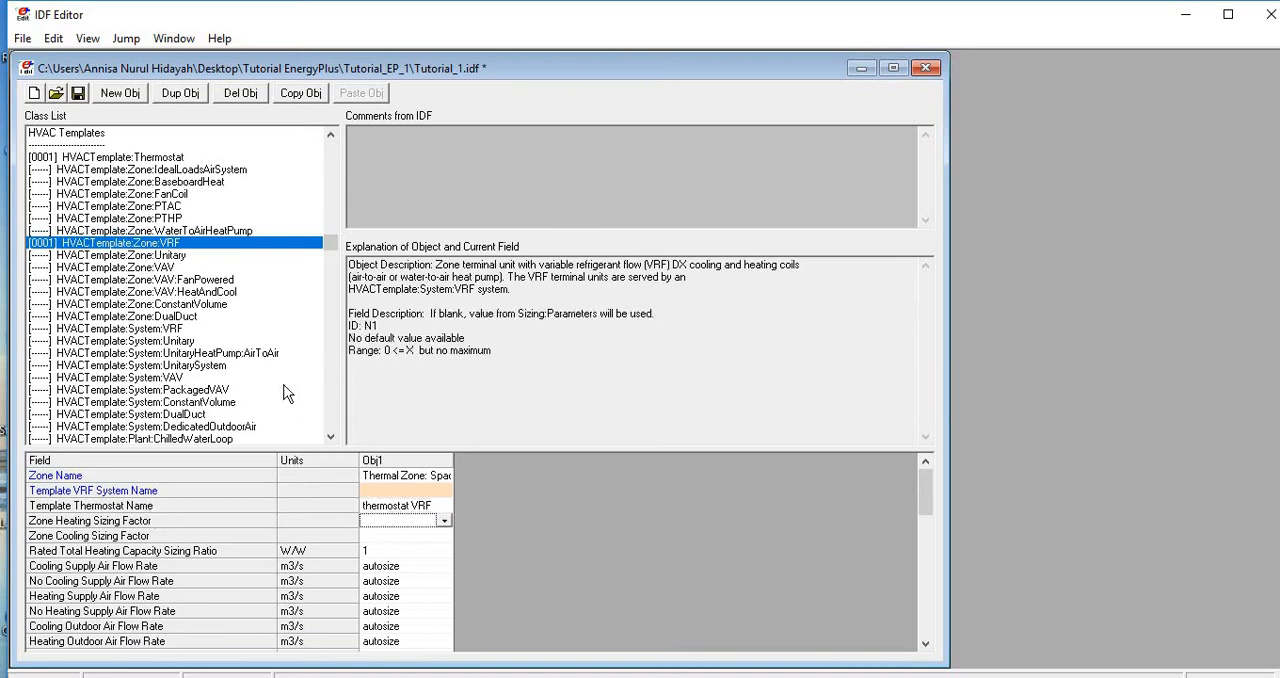
{"action": "left_click", "coordinate": [416, 477]}
- Add a second Zone:VRF object for Thermal Zone: Space 102 and assign "thermostat VRF" as its template thermostat
{"action": "left_click", "coordinate": [118, 93]}
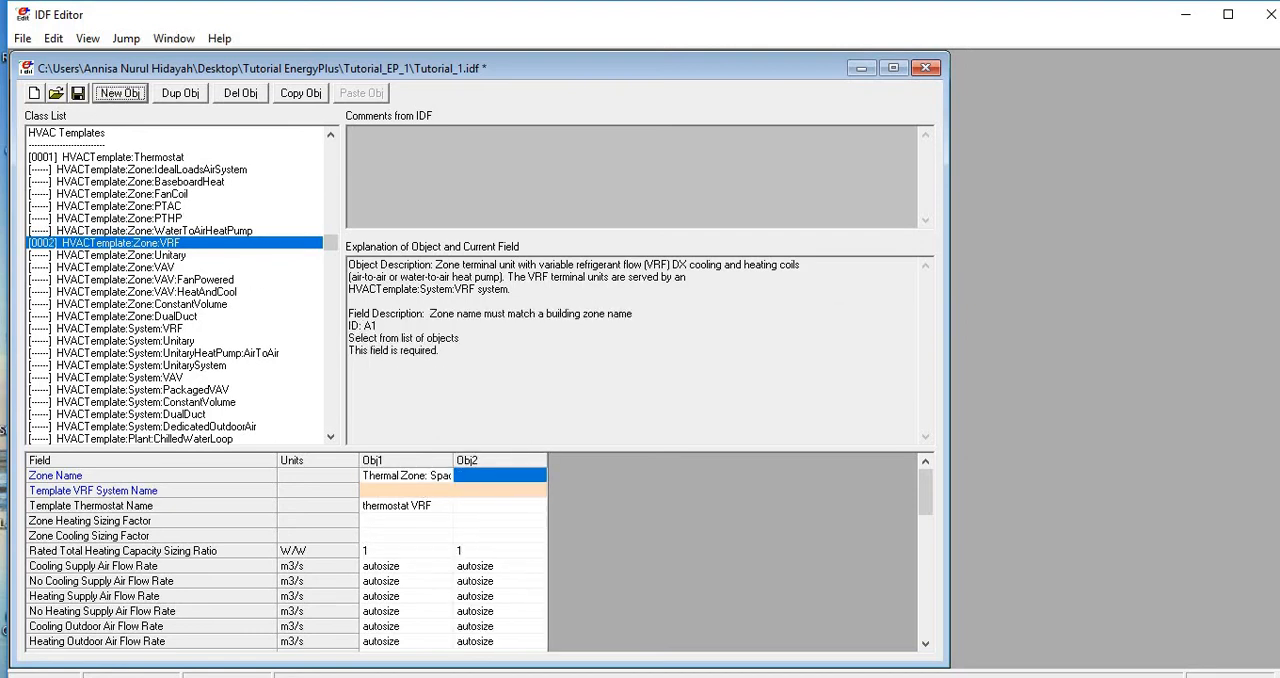
{"action": "left_click", "coordinate": [538, 475]}
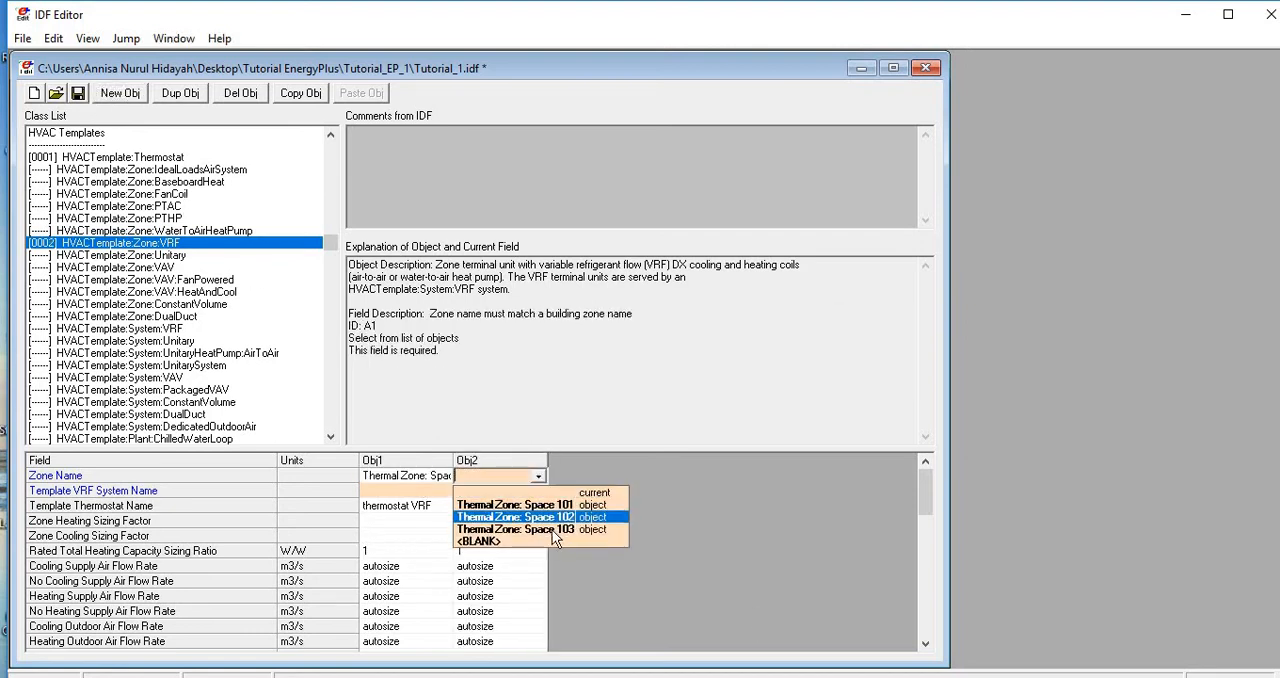
{"action": "left_click", "coordinate": [546, 520]}
{"action": "left_click", "coordinate": [520, 506]}
{"action": "left_click", "coordinate": [538, 506]}
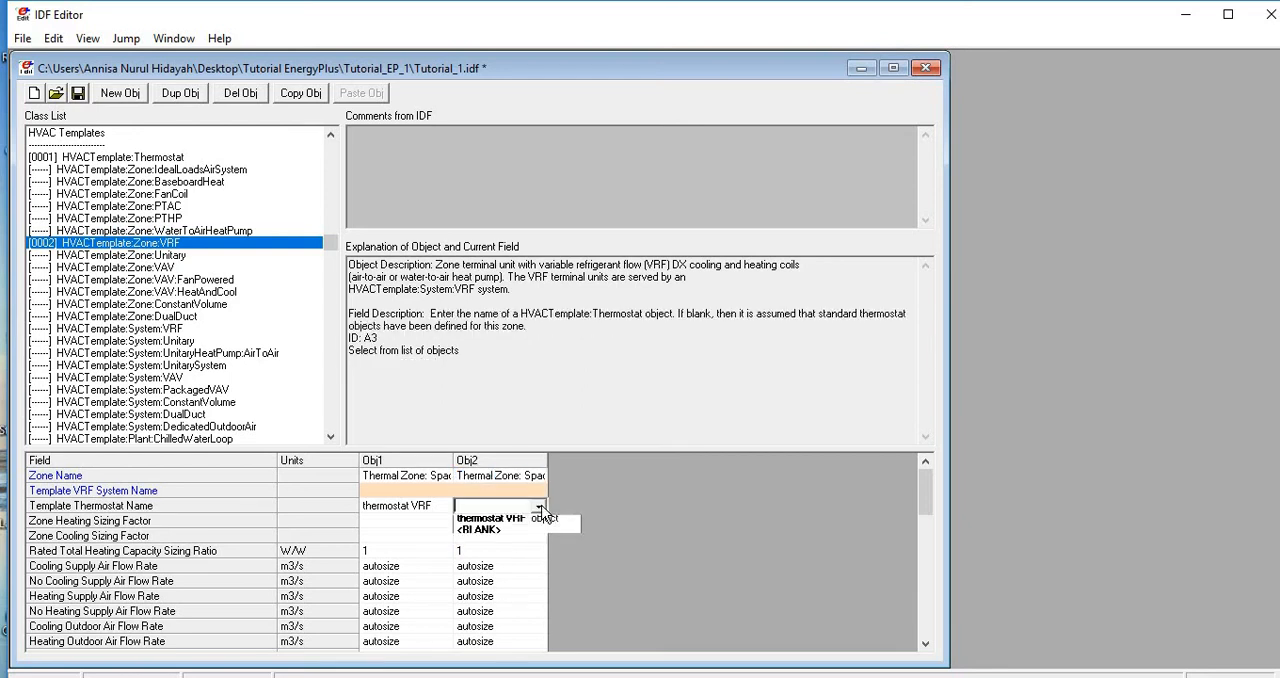
{"action": "left_click", "coordinate": [537, 537]}
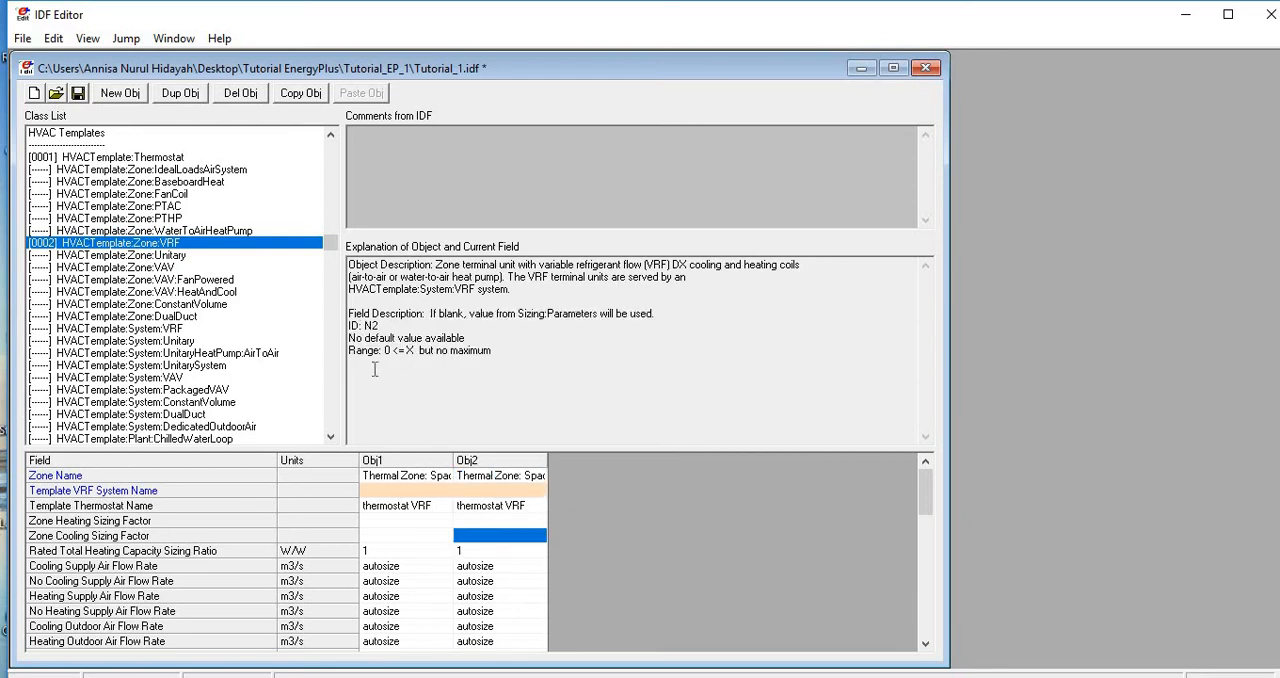
- Add a third Zone:VRF object for Thermal Zone: Space 103 and assign "thermostat VRF" as its template thermostat
{"action": "left_click", "coordinate": [120, 93]}
{"action": "left_click", "coordinate": [630, 475]}
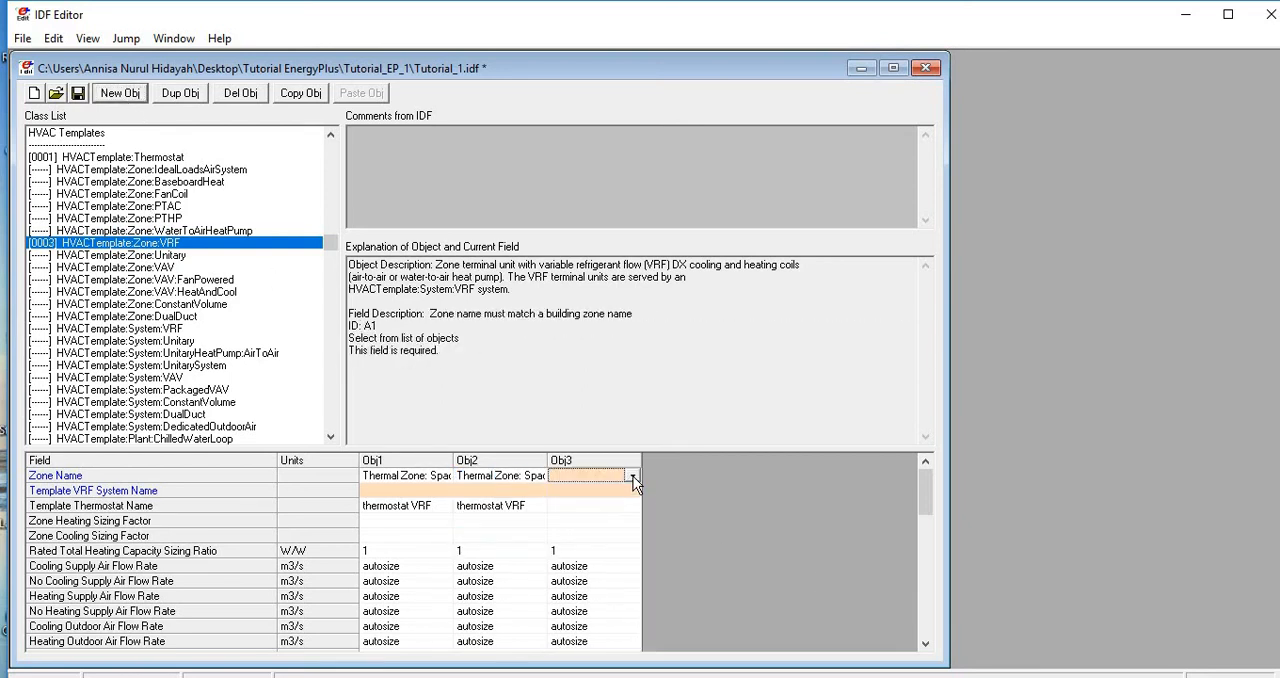
{"action": "left_click", "coordinate": [633, 476]}
{"action": "left_click", "coordinate": [641, 530]}
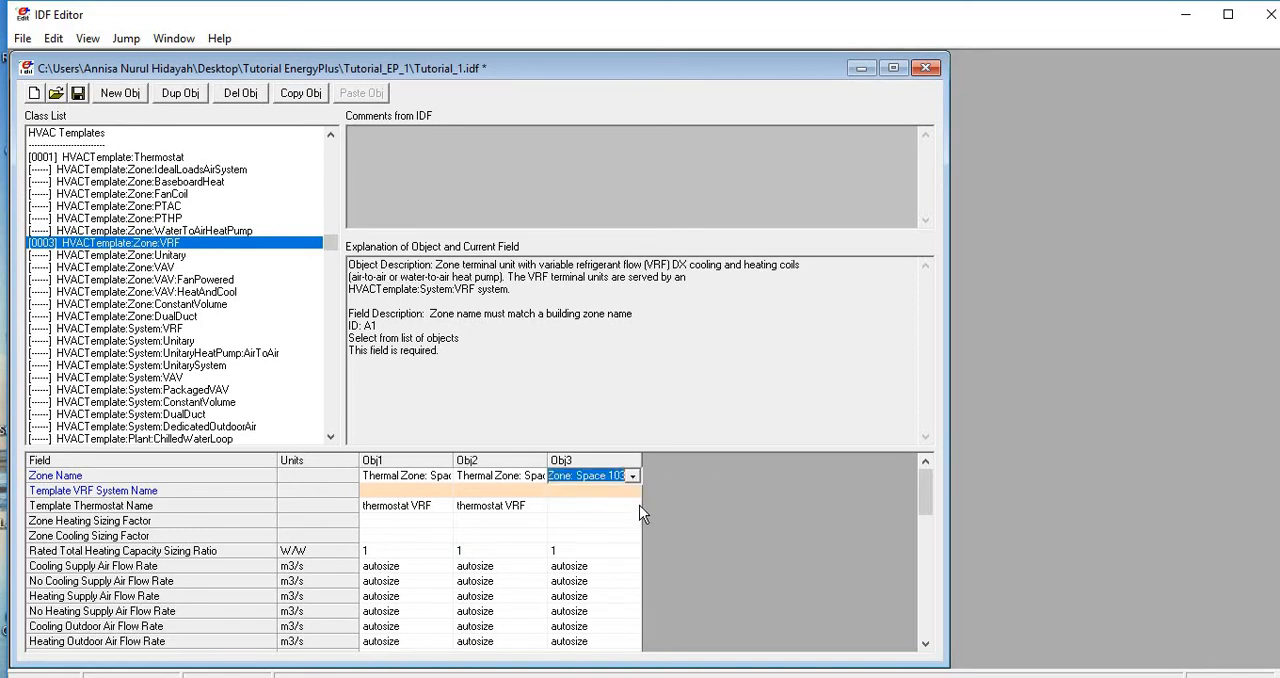
{"action": "left_click", "coordinate": [639, 505]}
{"action": "left_click", "coordinate": [634, 506]}
{"action": "left_click", "coordinate": [638, 538]}
{"action": "left_click", "coordinate": [622, 549]}
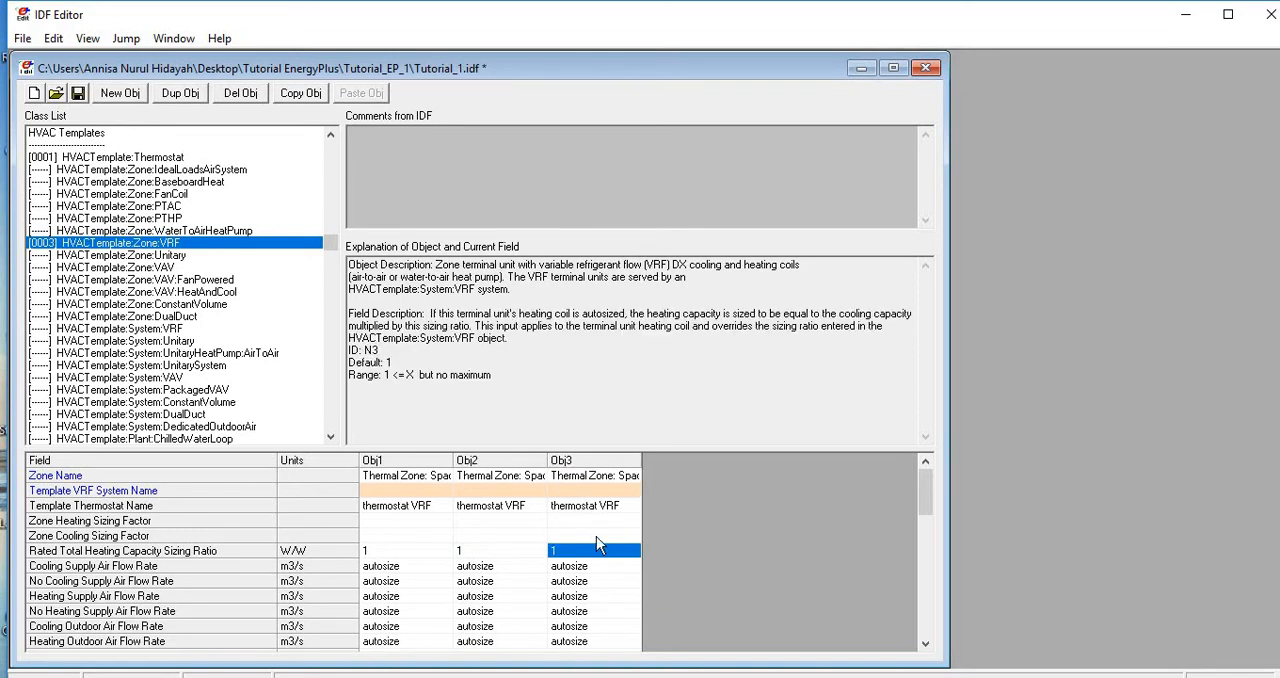
- Add an HVACTemplate:System:VRF object and name it "VRF System", leaving the availability schedule blank
{"action": "left_click", "coordinate": [598, 491]}
{"action": "left_click", "coordinate": [422, 491]}
{"action": "left_click", "coordinate": [422, 491]}
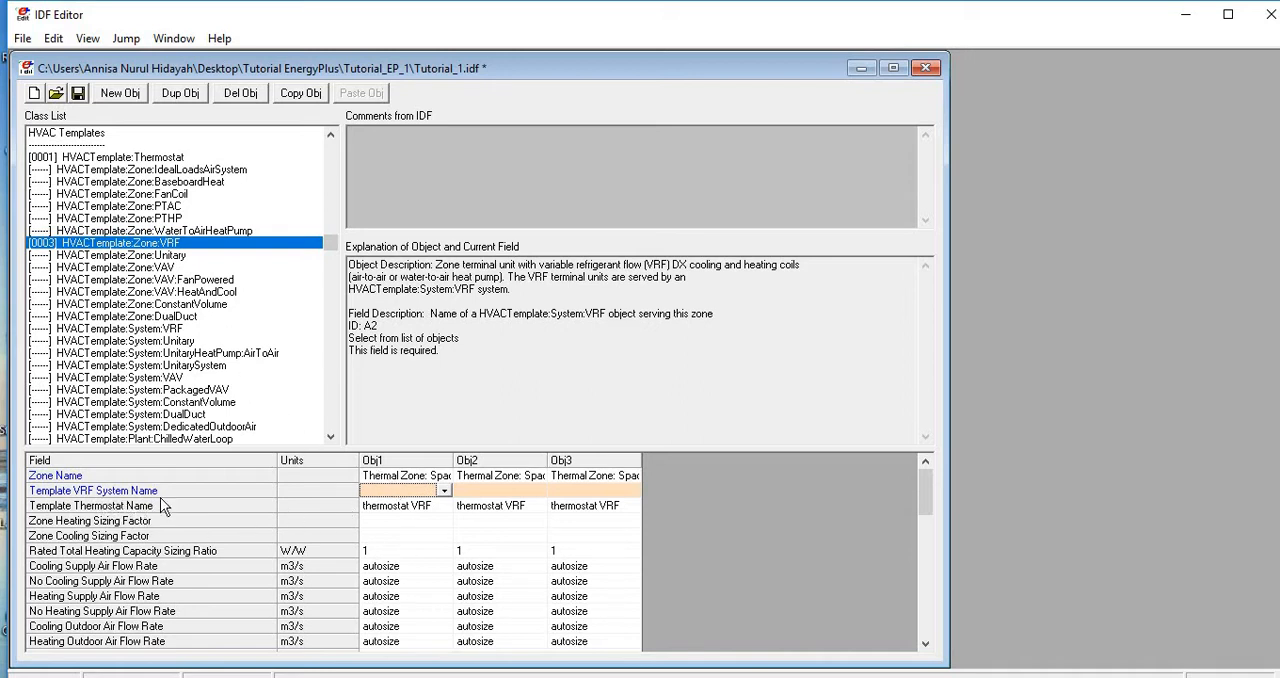
{"action": "left_click", "coordinate": [171, 329]}
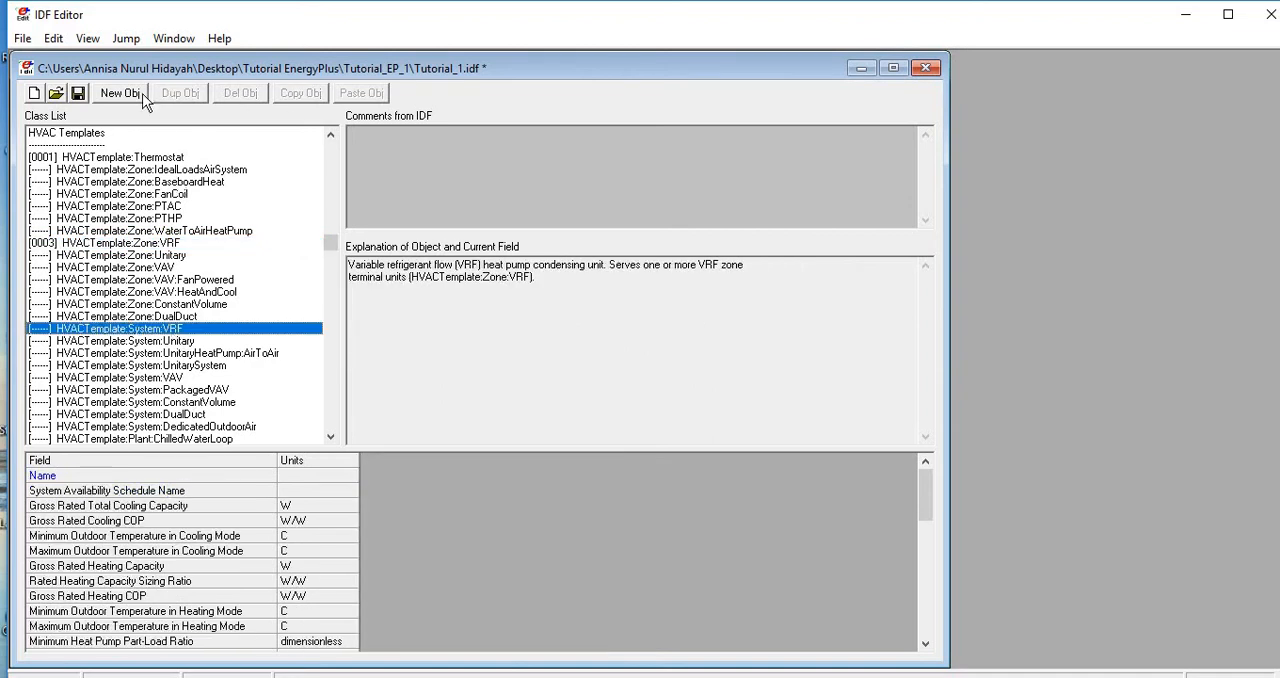
{"action": "left_click", "coordinate": [140, 95]}
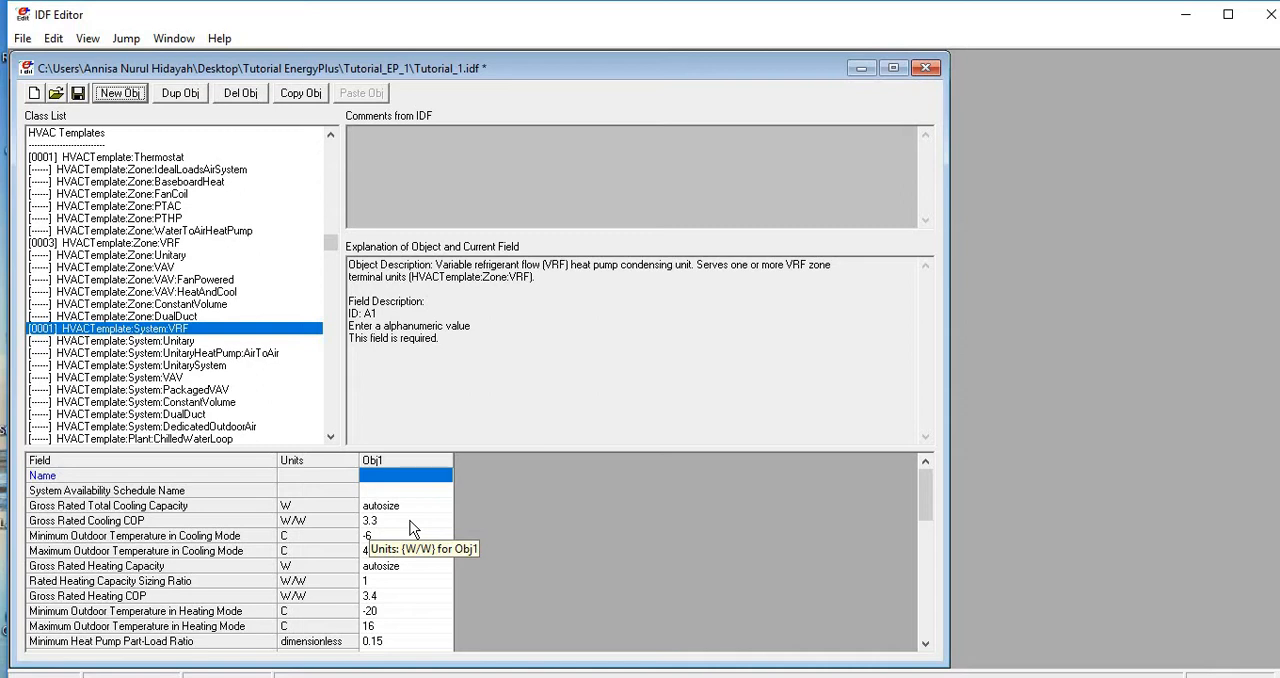
{"action": "left_click", "coordinate": [413, 477]}
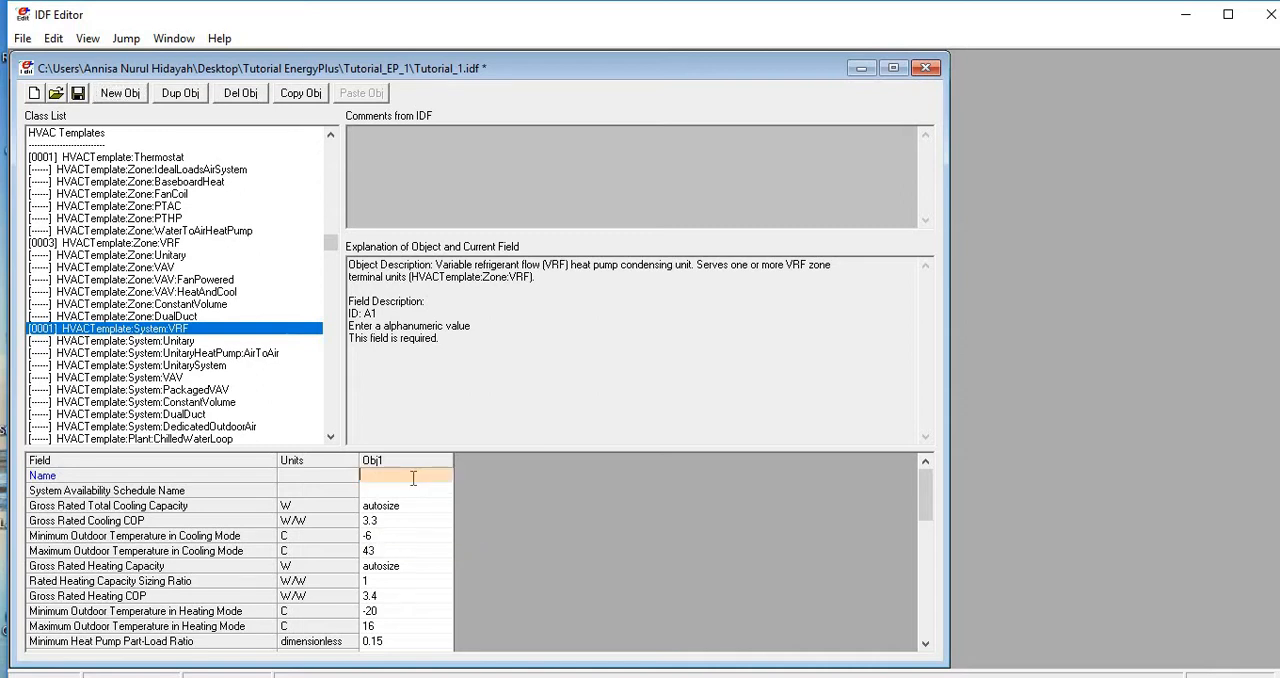
{"action": "type", "text": "VRF System"}
{"action": "left_click", "coordinate": [412, 489]}
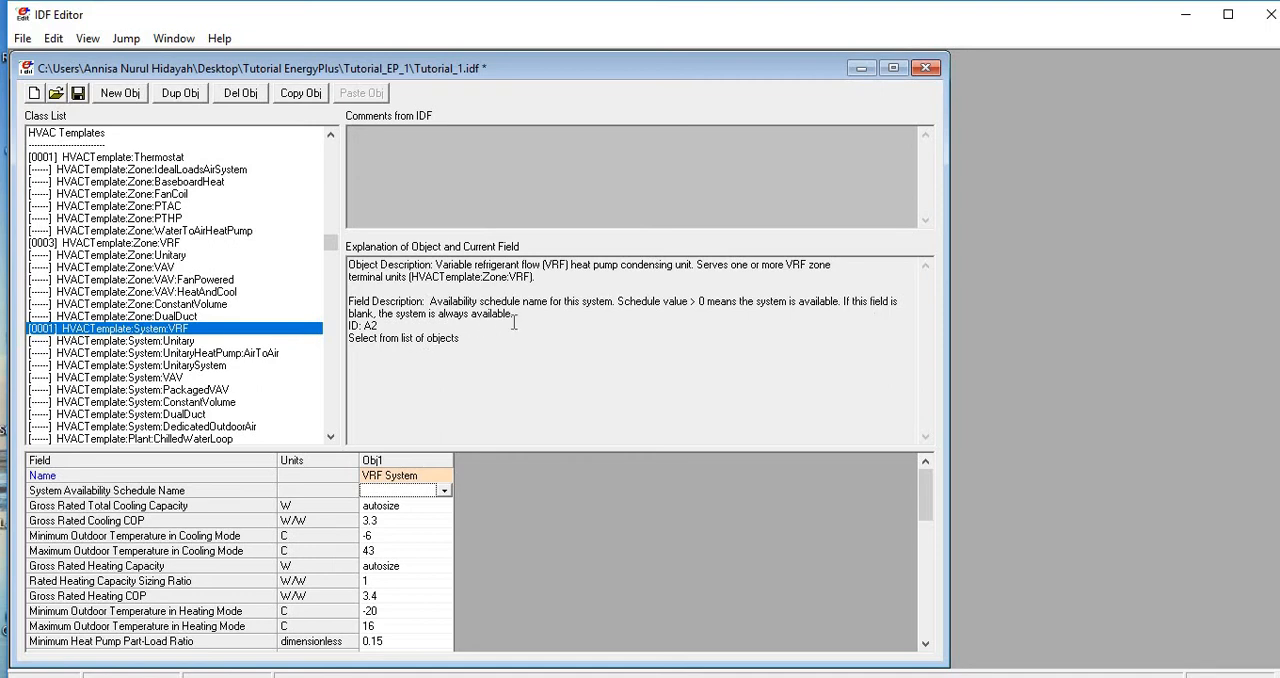
- Review the VRF system's rated cooling capacity, cooling COP, outdoor temperature limits and the remaining heat pump and piping fields
{"action": "left_click", "coordinate": [403, 535]}
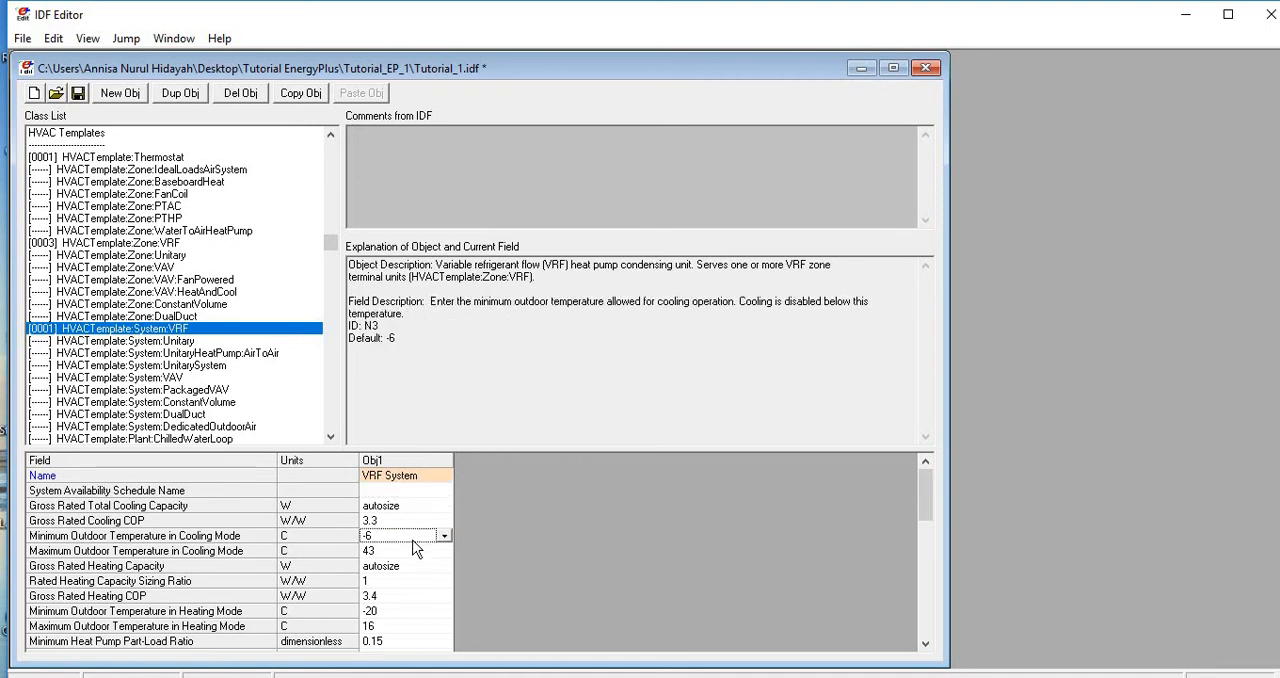
{"action": "scroll", "coordinate": [422, 577], "scroll_direction": "down", "scroll_amount": 1}
{"action": "scroll", "coordinate": [422, 577], "scroll_direction": "down", "scroll_amount": 3}
{"action": "scroll", "coordinate": [425, 540], "scroll_direction": "up", "scroll_amount": 2}
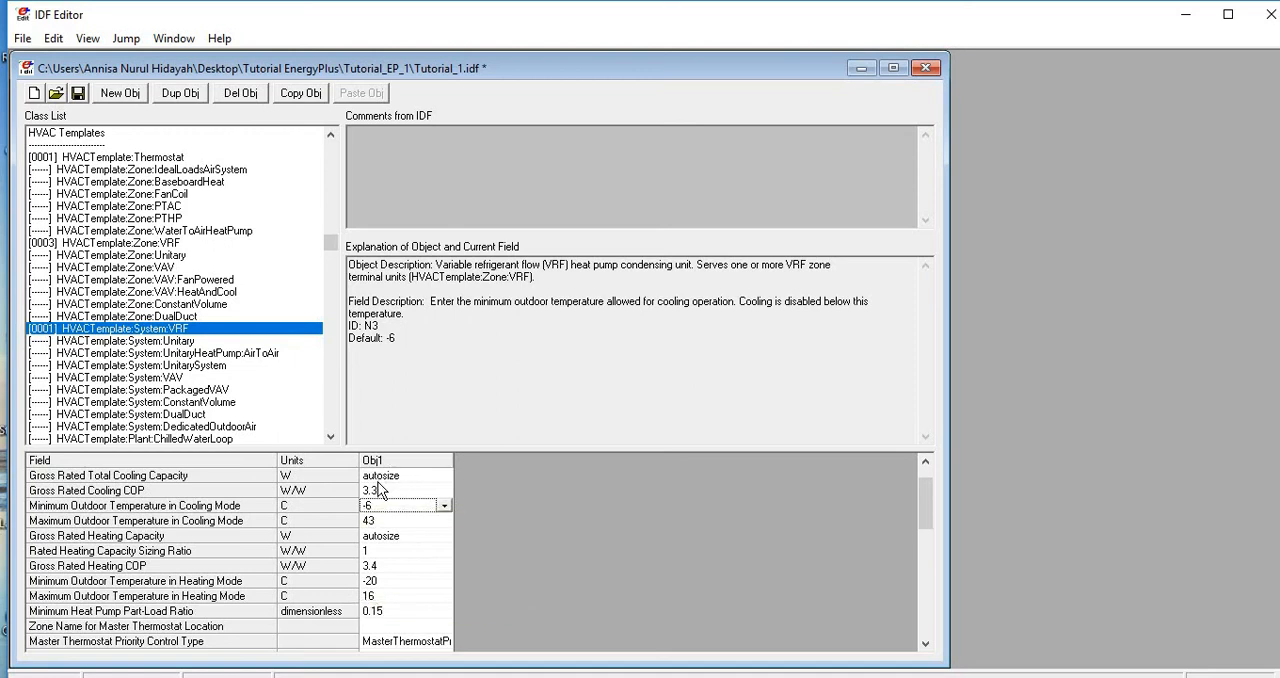
{"action": "left_click", "coordinate": [378, 481]}
{"action": "scroll", "coordinate": [375, 520], "scroll_direction": "up", "scroll_amount": 1}
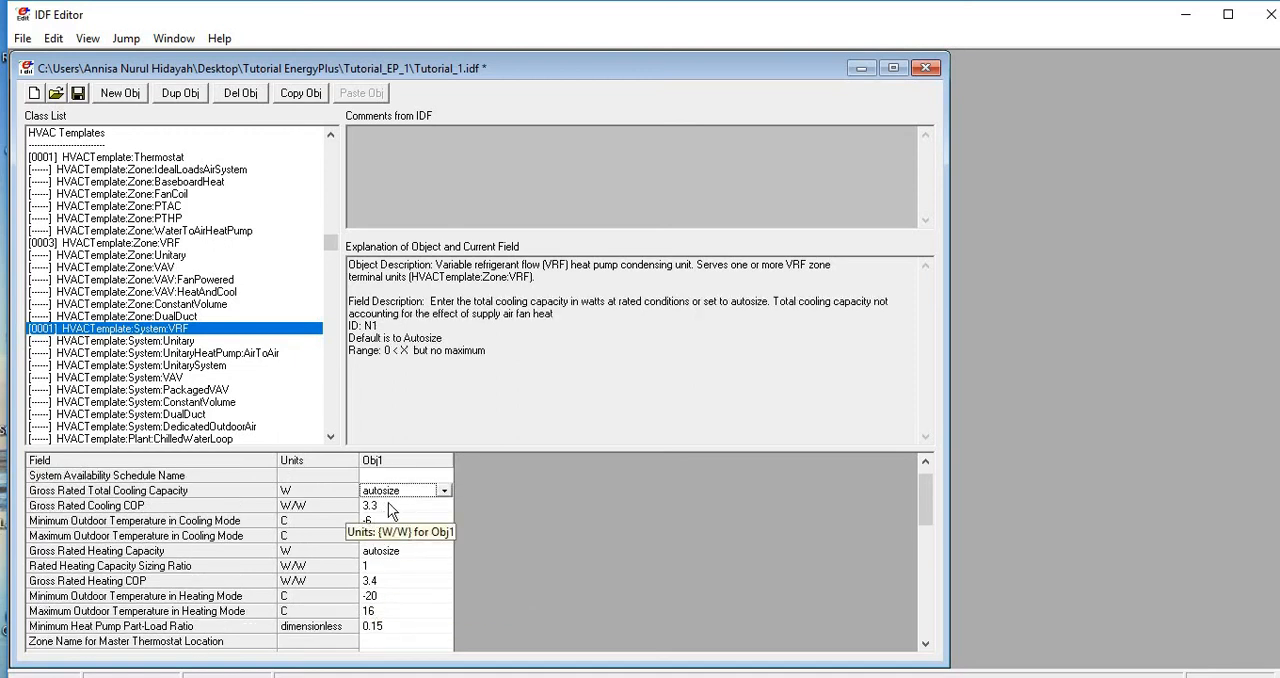
{"action": "left_click", "coordinate": [377, 505]}
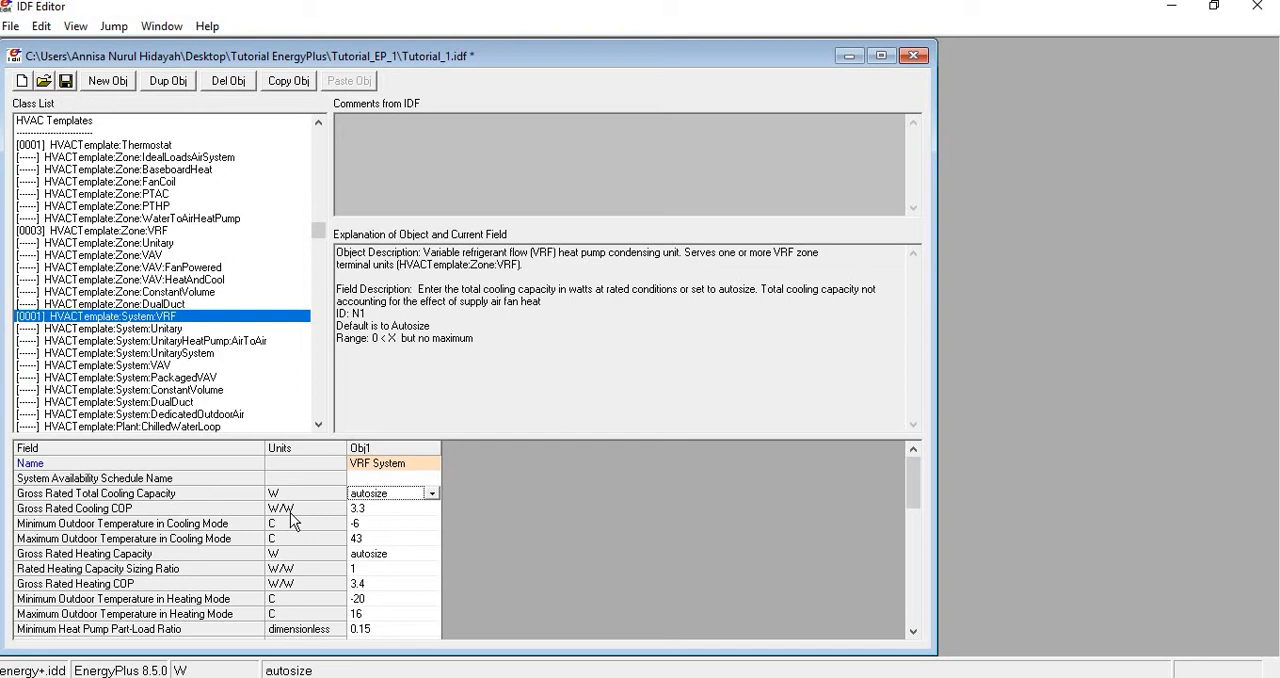
{"action": "left_click", "coordinate": [367, 510]}
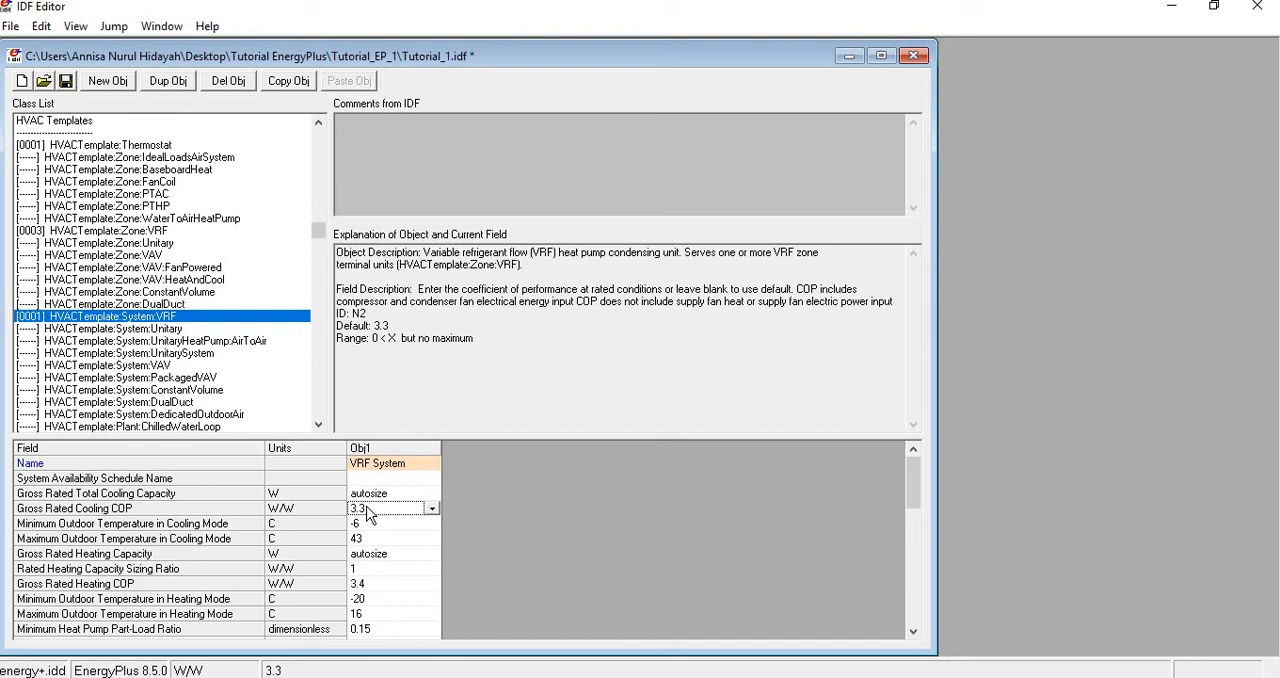
{"action": "left_click", "coordinate": [385, 523]}
{"action": "scroll", "coordinate": [391, 550], "scroll_direction": "down", "scroll_amount": 3}
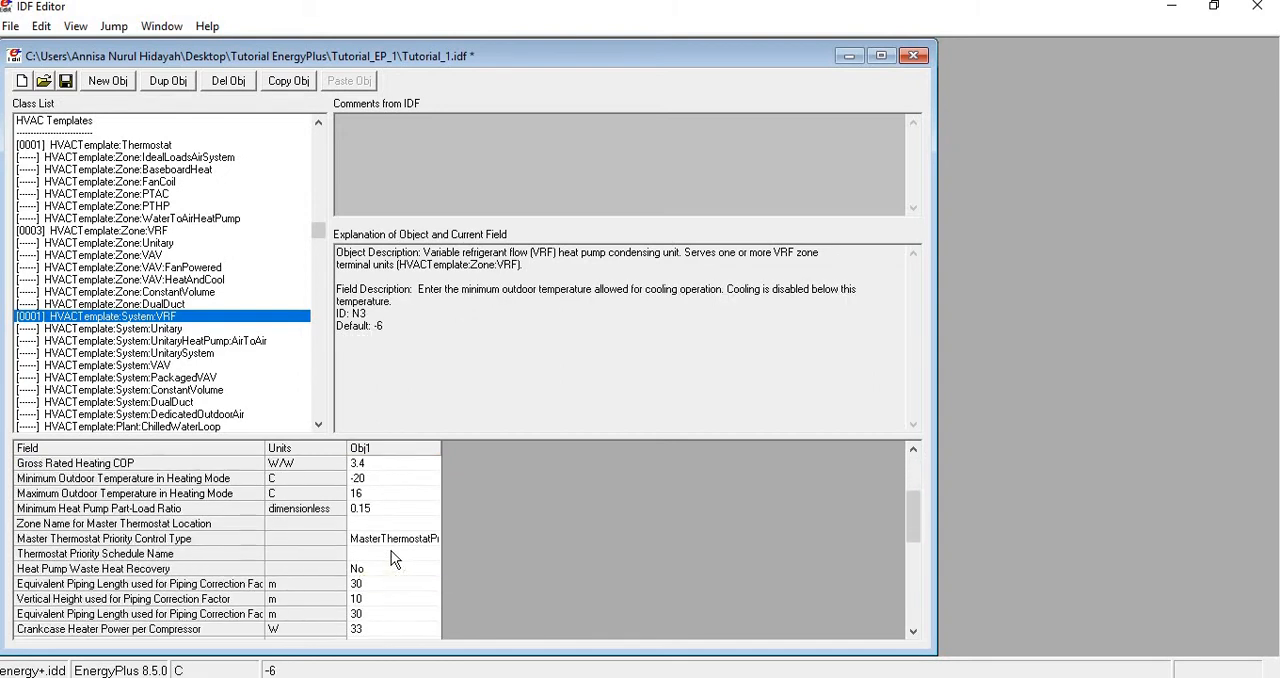
{"action": "scroll", "coordinate": [391, 550], "scroll_direction": "down", "scroll_amount": 2}
{"action": "scroll", "coordinate": [391, 550], "scroll_direction": "up", "scroll_amount": 1}
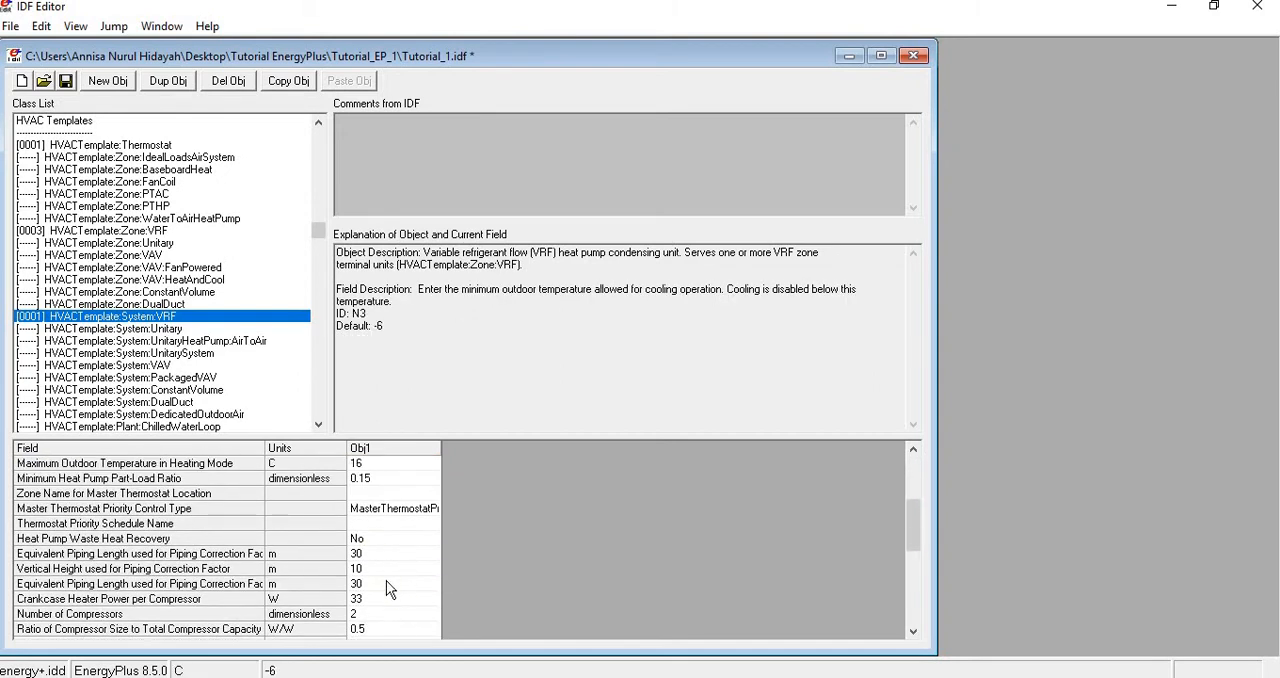
{"action": "scroll", "coordinate": [386, 580], "scroll_direction": "up", "scroll_amount": 1}
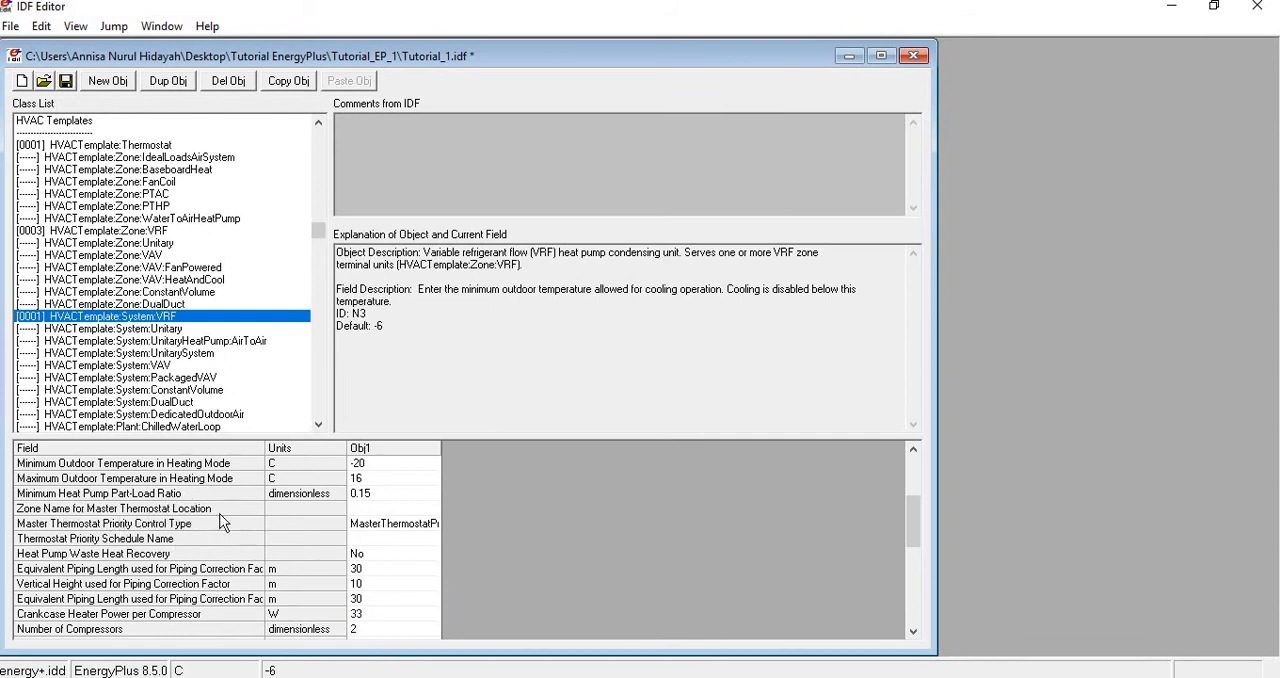
- Set the VRF system's zone name for master thermostat location to Thermal Zone: Space 101 and check the remaining fields
{"action": "left_click", "coordinate": [394, 509]}
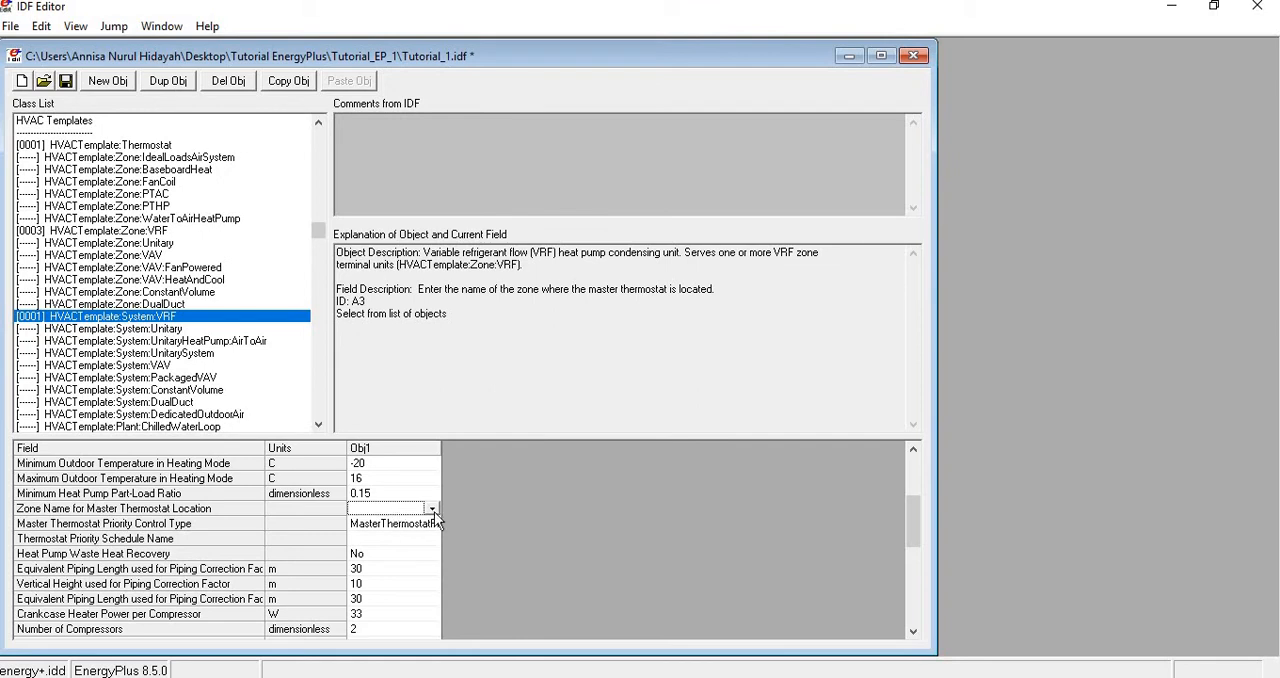
{"action": "left_click", "coordinate": [434, 512]}
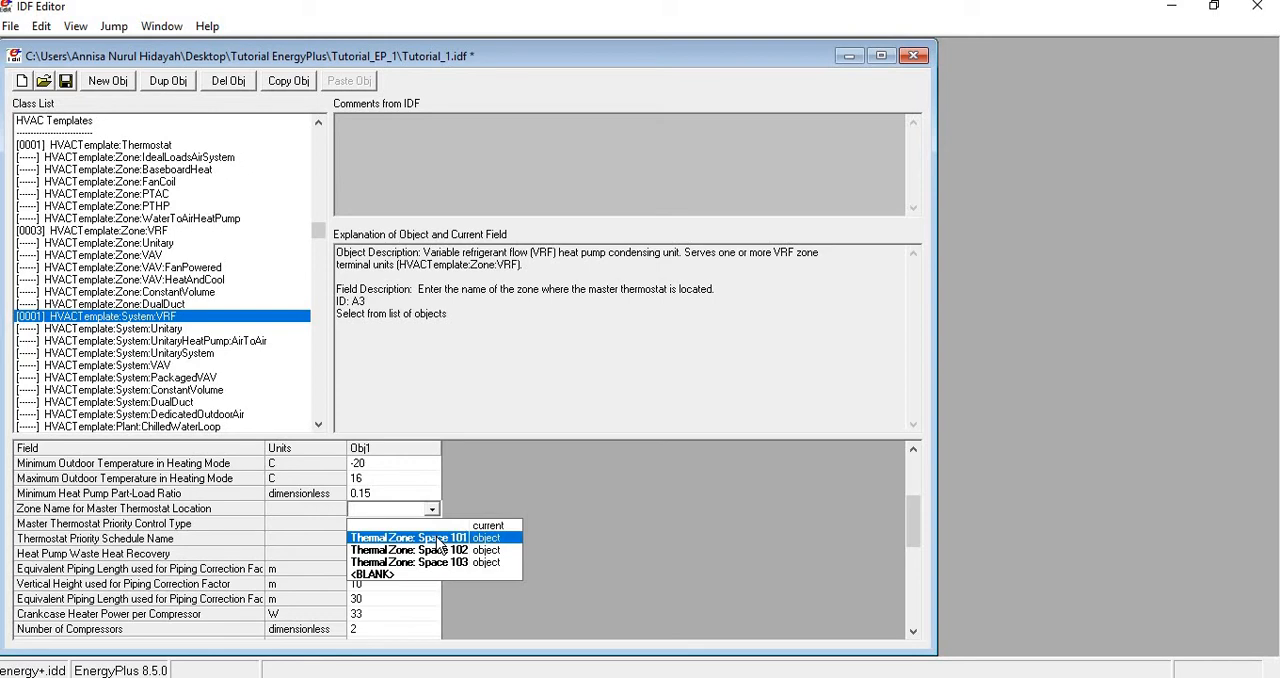
{"action": "left_click", "coordinate": [437, 538]}
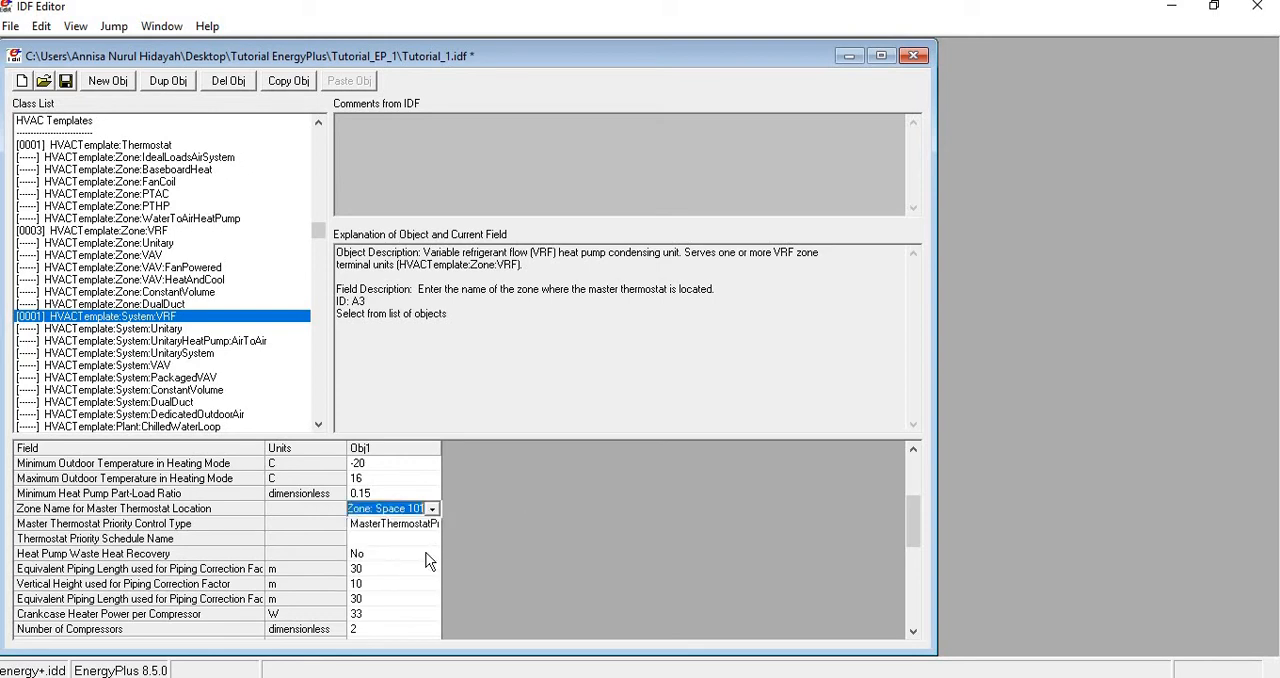
{"action": "scroll", "coordinate": [405, 543], "scroll_direction": "down", "scroll_amount": 2}
{"action": "scroll", "coordinate": [407, 537], "scroll_direction": "down", "scroll_amount": 5}
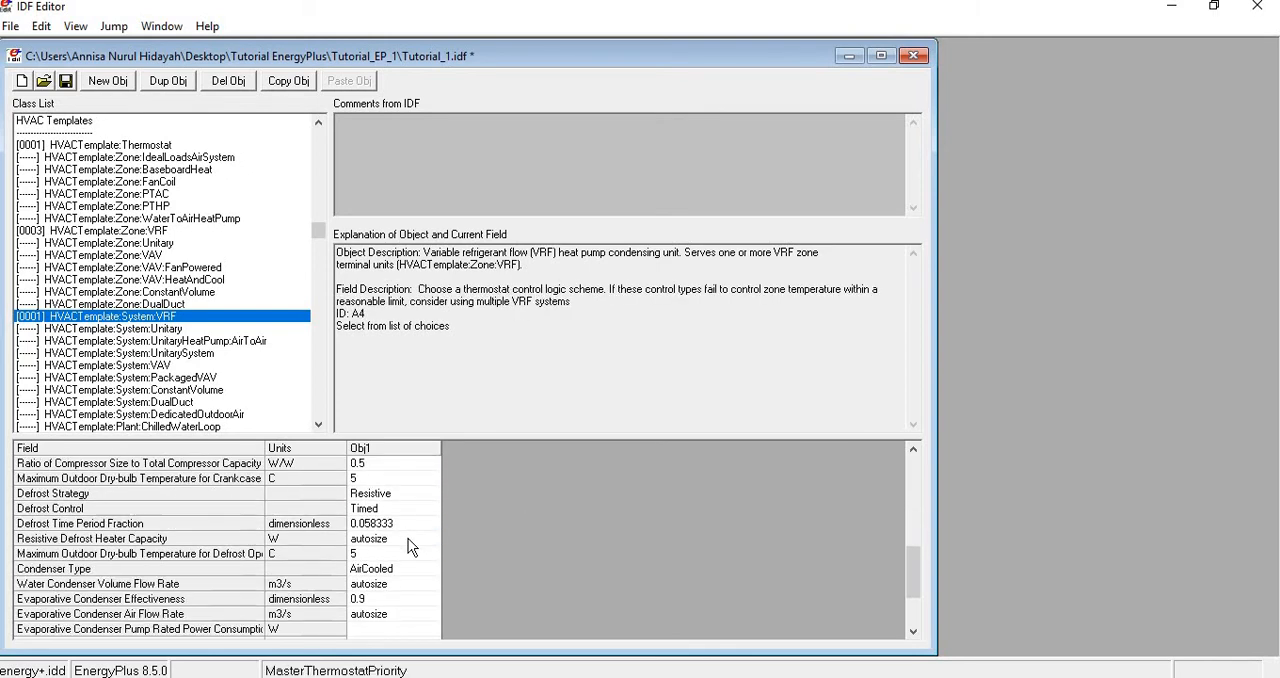
{"action": "scroll", "coordinate": [415, 548], "scroll_direction": "up", "scroll_amount": 4}
{"action": "scroll", "coordinate": [418, 556], "scroll_direction": "up", "scroll_amount": 5}
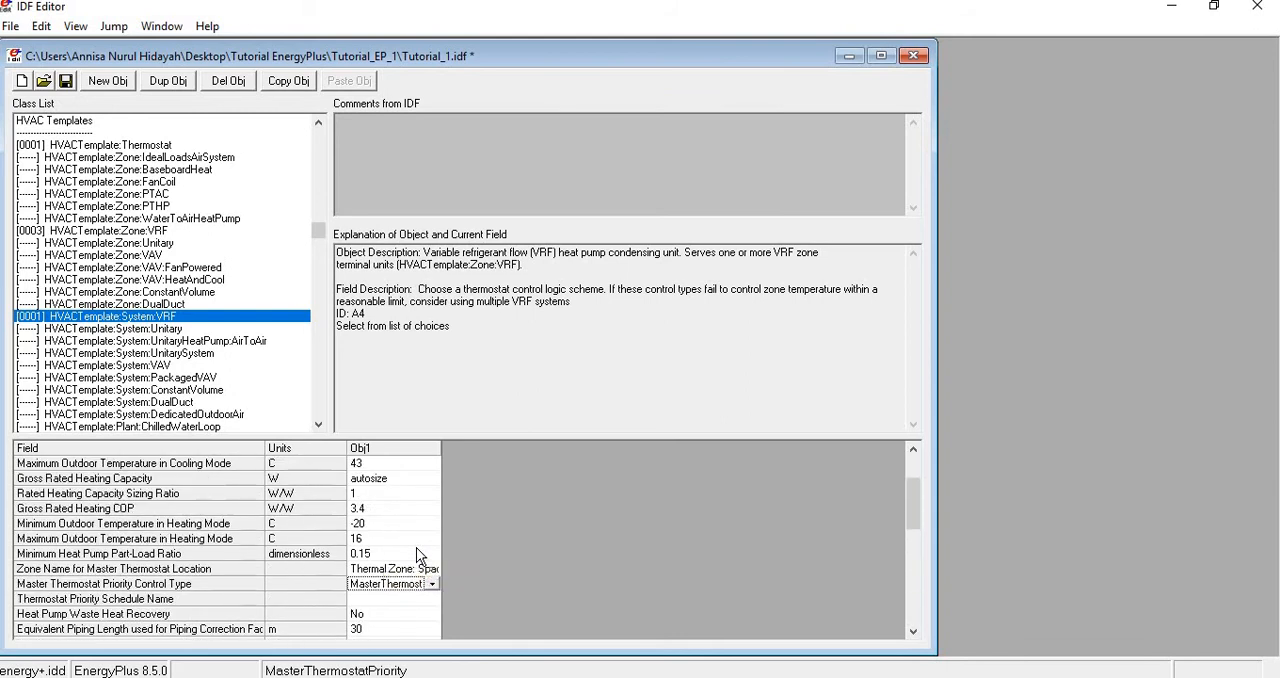
- Set the template VRF system name to "VRF System" for all three HVACTemplate:Zone:VRF objects
{"action": "left_click", "coordinate": [358, 464]}
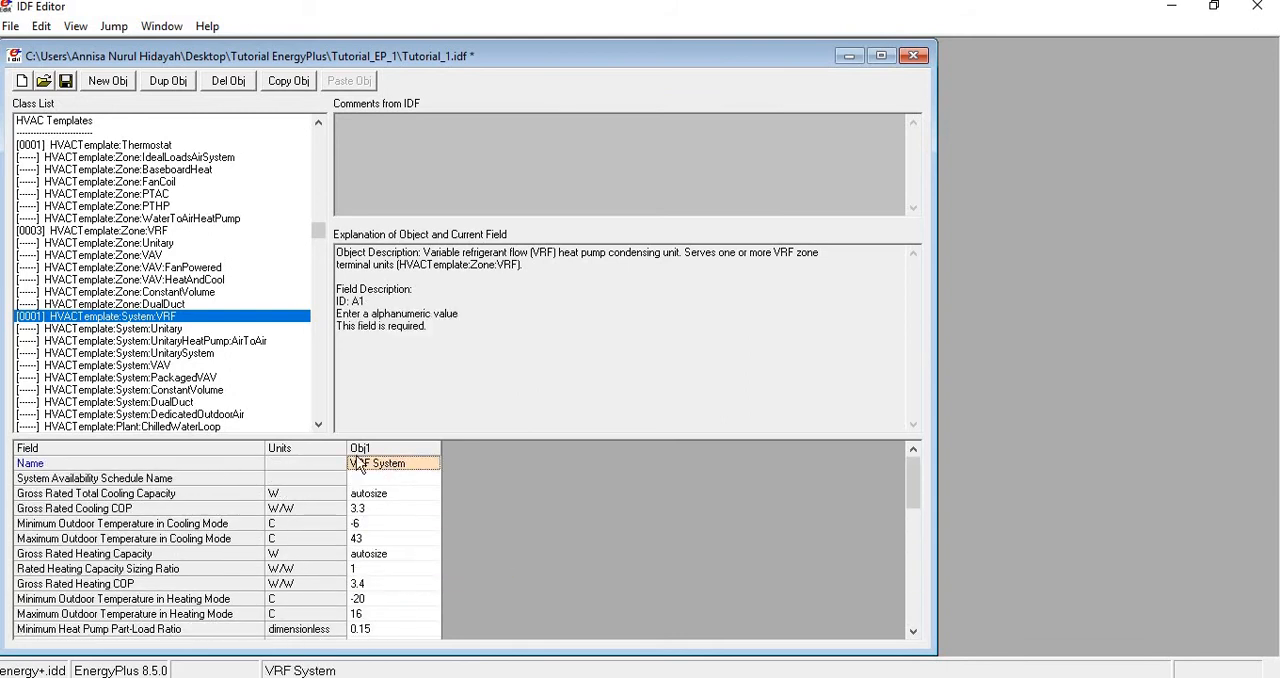
{"action": "left_click", "coordinate": [153, 232]}
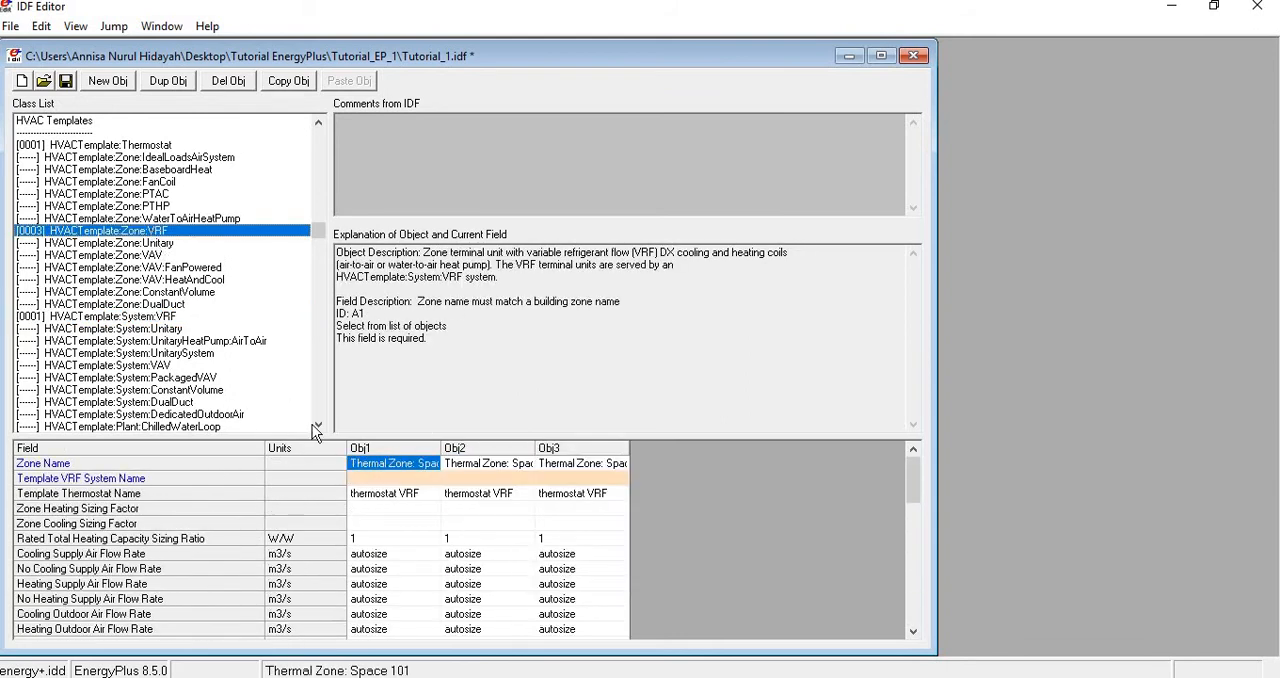
{"action": "left_click", "coordinate": [435, 481]}
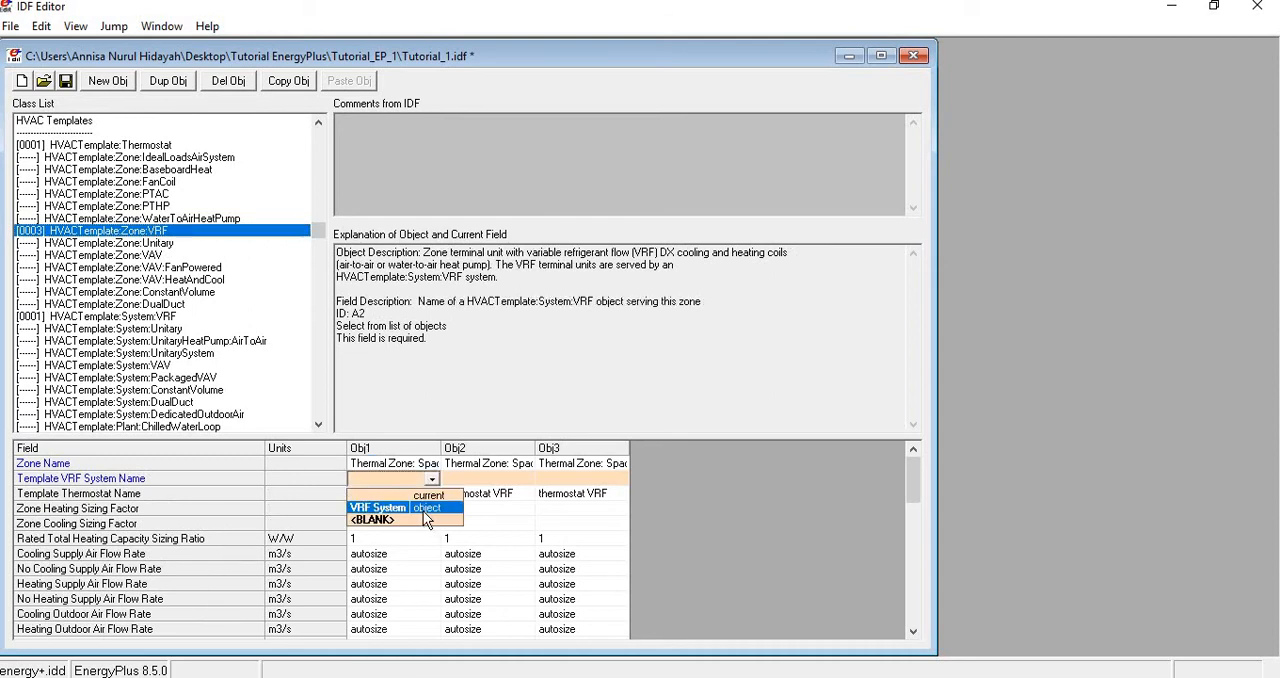
{"action": "left_click", "coordinate": [423, 508]}
{"action": "left_click", "coordinate": [472, 481]}
{"action": "left_click", "coordinate": [470, 508]}
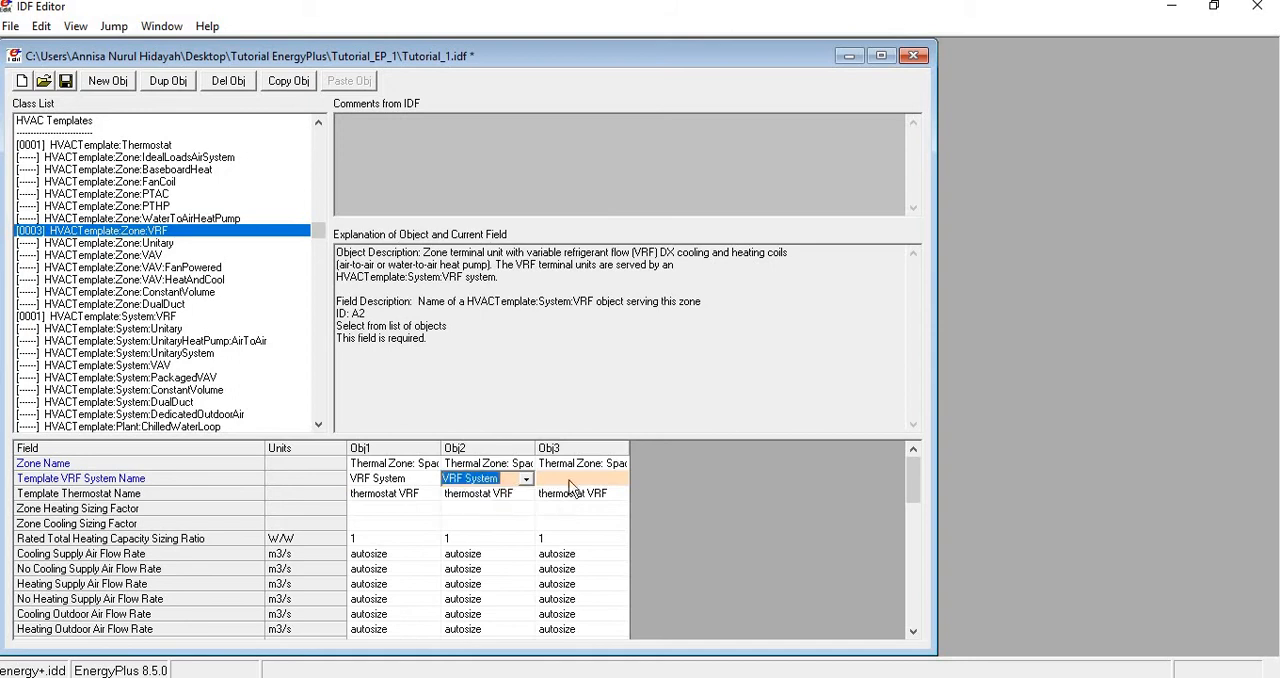
{"action": "left_click", "coordinate": [575, 481]}
{"action": "left_click", "coordinate": [566, 508]}
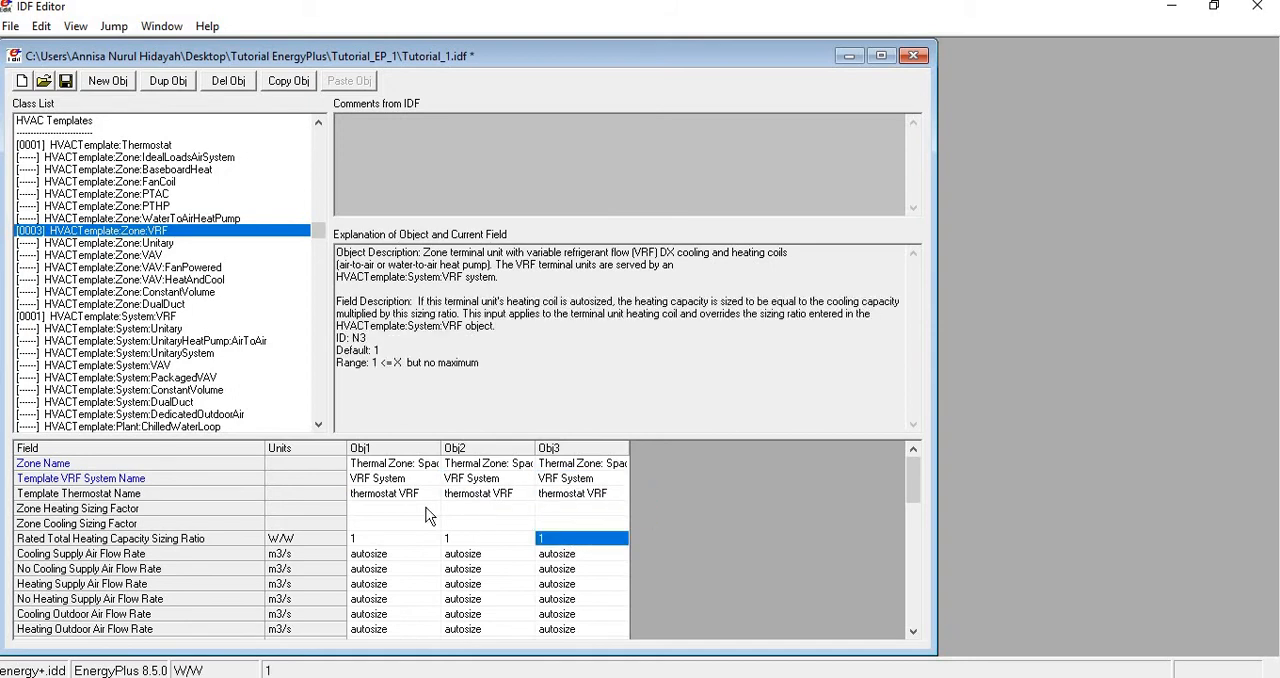
- Review the zones' template VRF system name, and the linked HVACTemplate System:VRF, Zone:VRF and Thermostat objects
{"action": "left_click", "coordinate": [372, 482]}
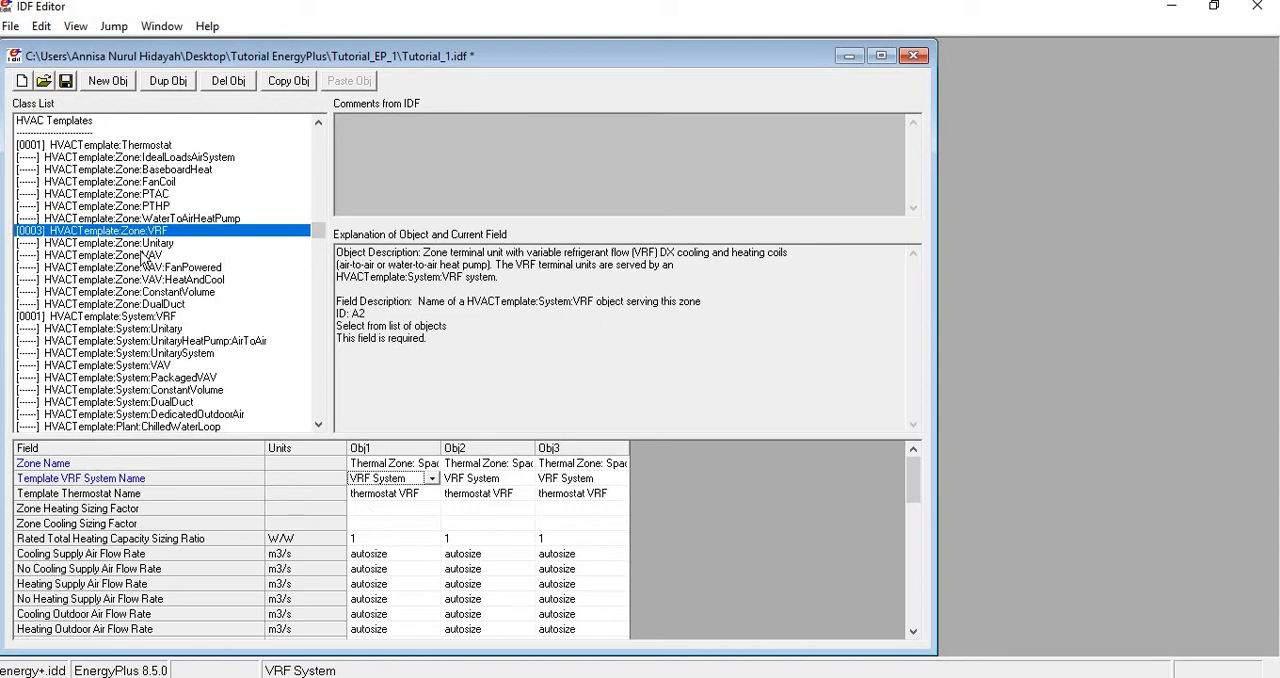
{"action": "left_click", "coordinate": [148, 317]}
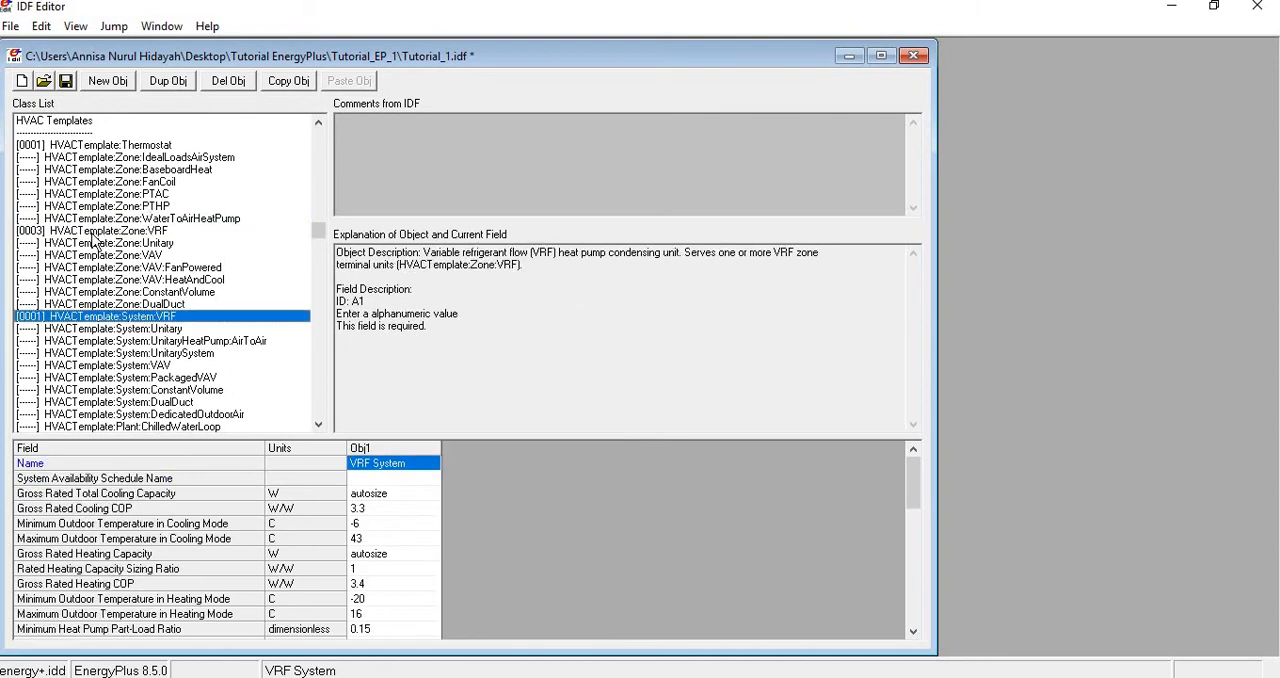
{"action": "left_click", "coordinate": [91, 233]}
{"action": "left_click", "coordinate": [95, 147]}
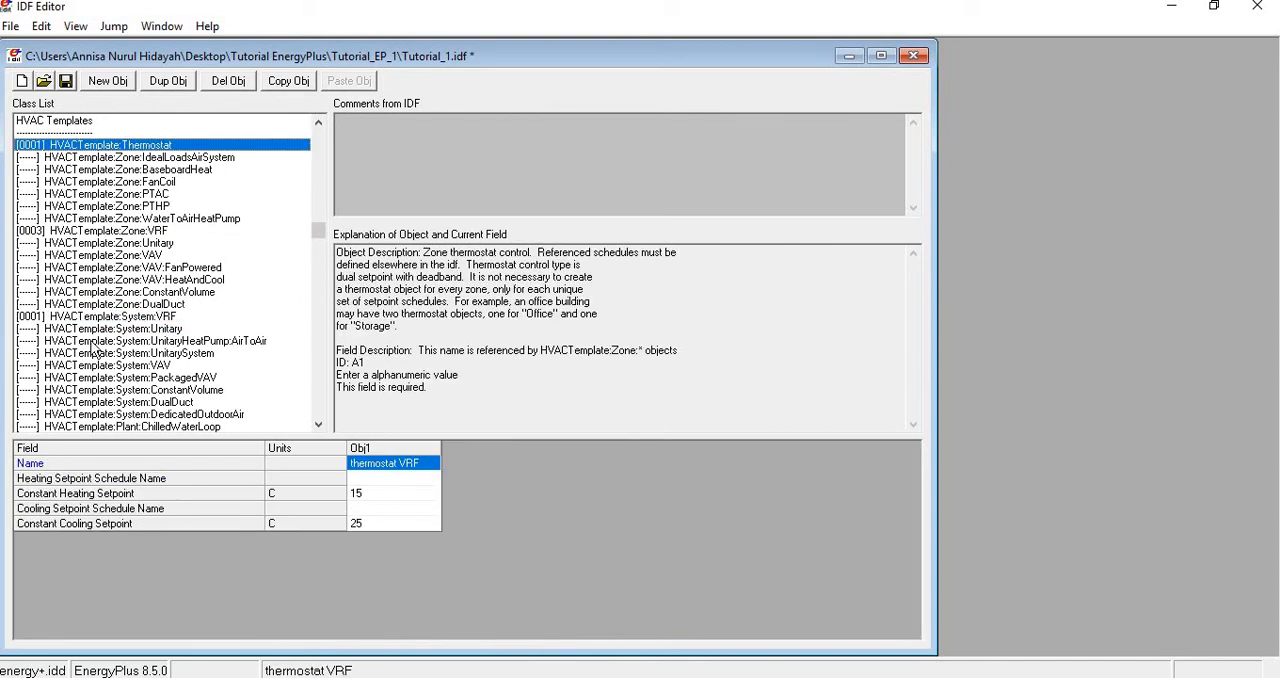
- Examine the SimulationControl sizing options and the air flow rate and sizing fields of the three HVACTemplate:Zone:VRF objects
{"action": "scroll", "coordinate": [120, 360], "scroll_direction": "up", "scroll_amount": 3}
{"action": "scroll", "coordinate": [140, 375], "scroll_direction": "up", "scroll_amount": 3}
{"action": "left_click_drag", "start_coordinate": [314, 201], "coordinate": [317, 136]}
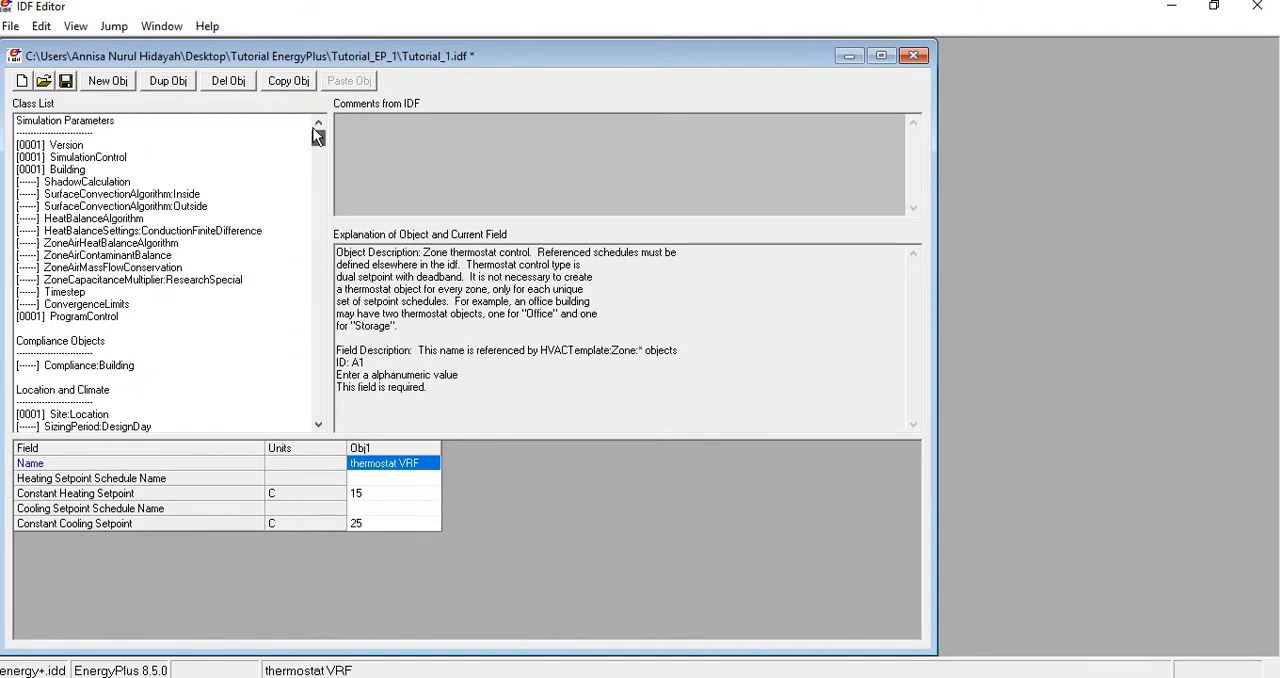
{"action": "left_click", "coordinate": [80, 160]}
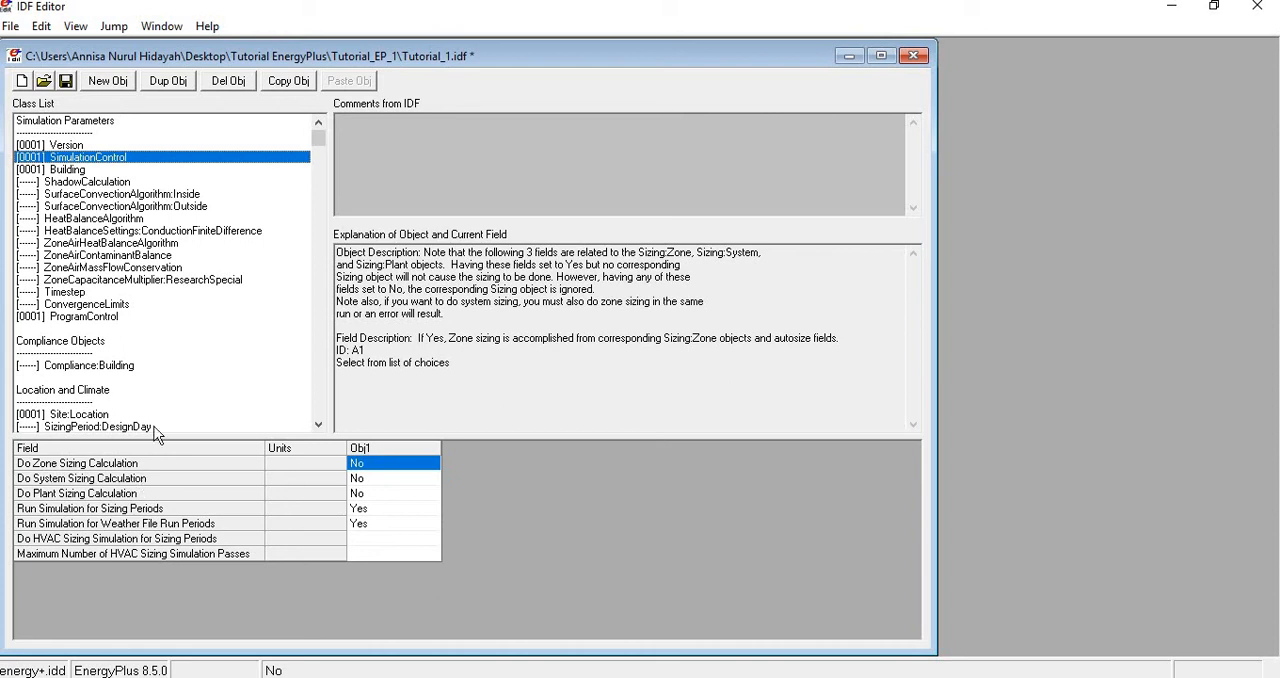
{"action": "scroll", "coordinate": [324, 176], "scroll_direction": "down", "scroll_amount": 2}
{"action": "scroll", "coordinate": [324, 184], "scroll_direction": "down", "scroll_amount": 20}
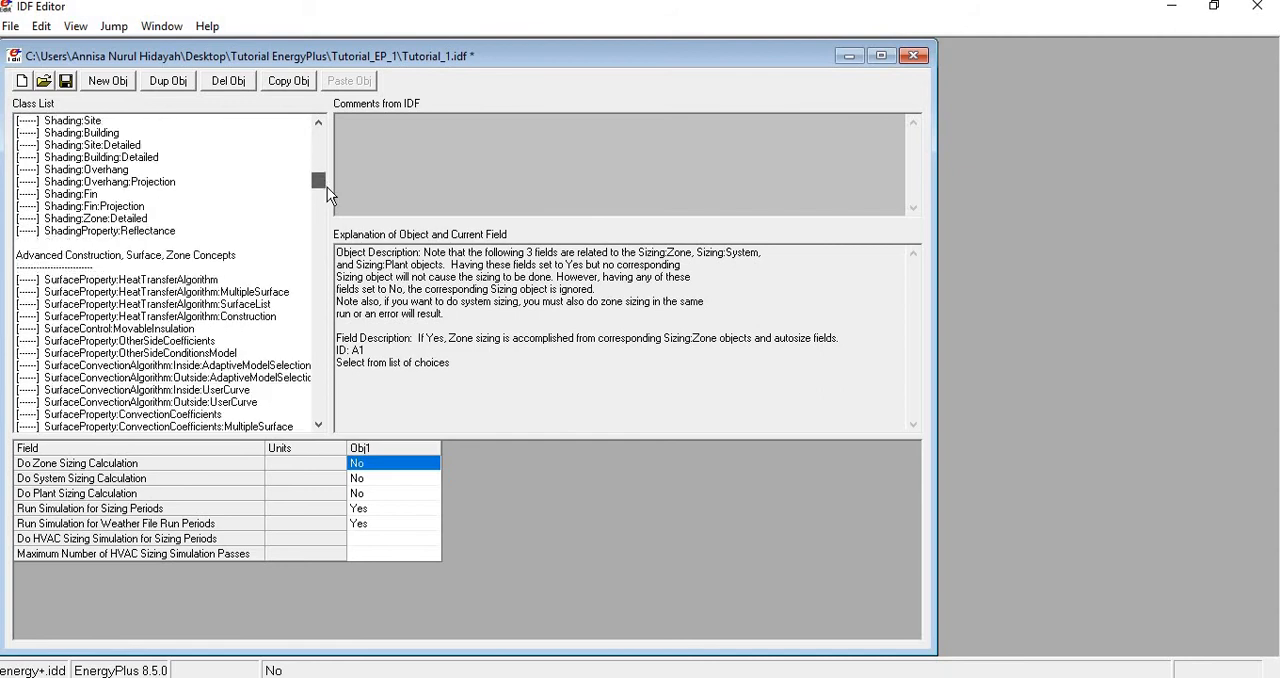
{"action": "scroll", "coordinate": [336, 228], "scroll_direction": "down", "scroll_amount": 7}
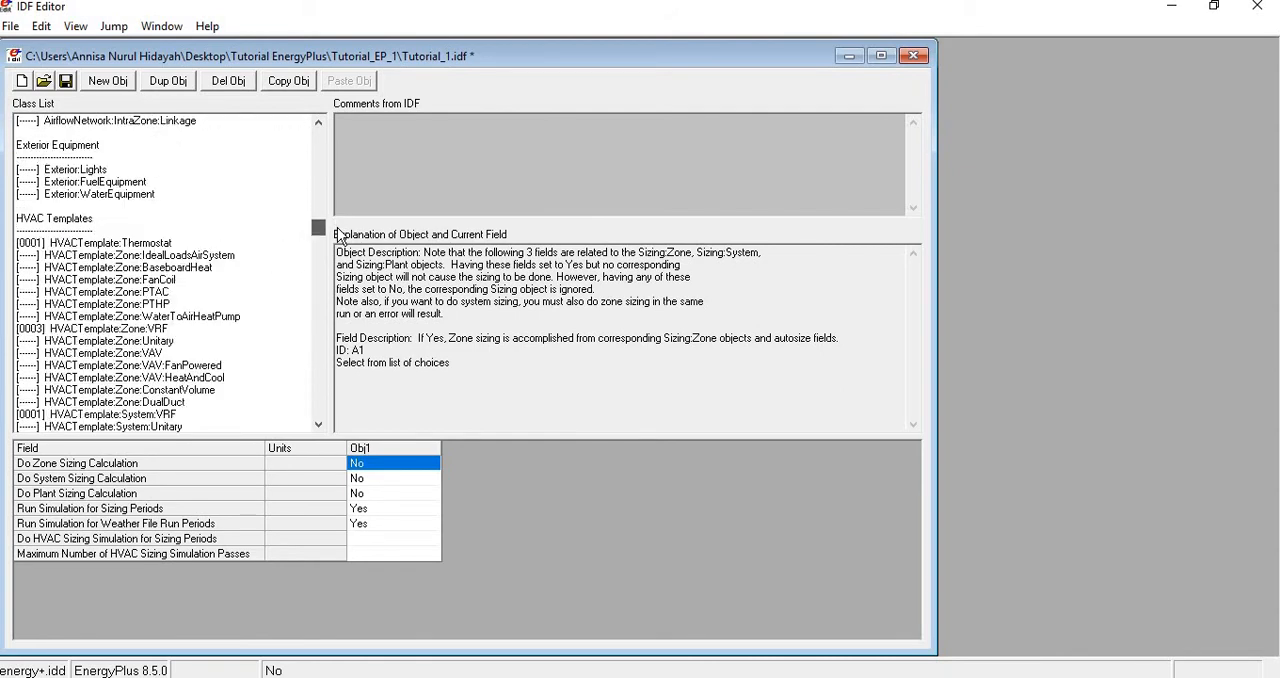
{"action": "left_click", "coordinate": [157, 333]}
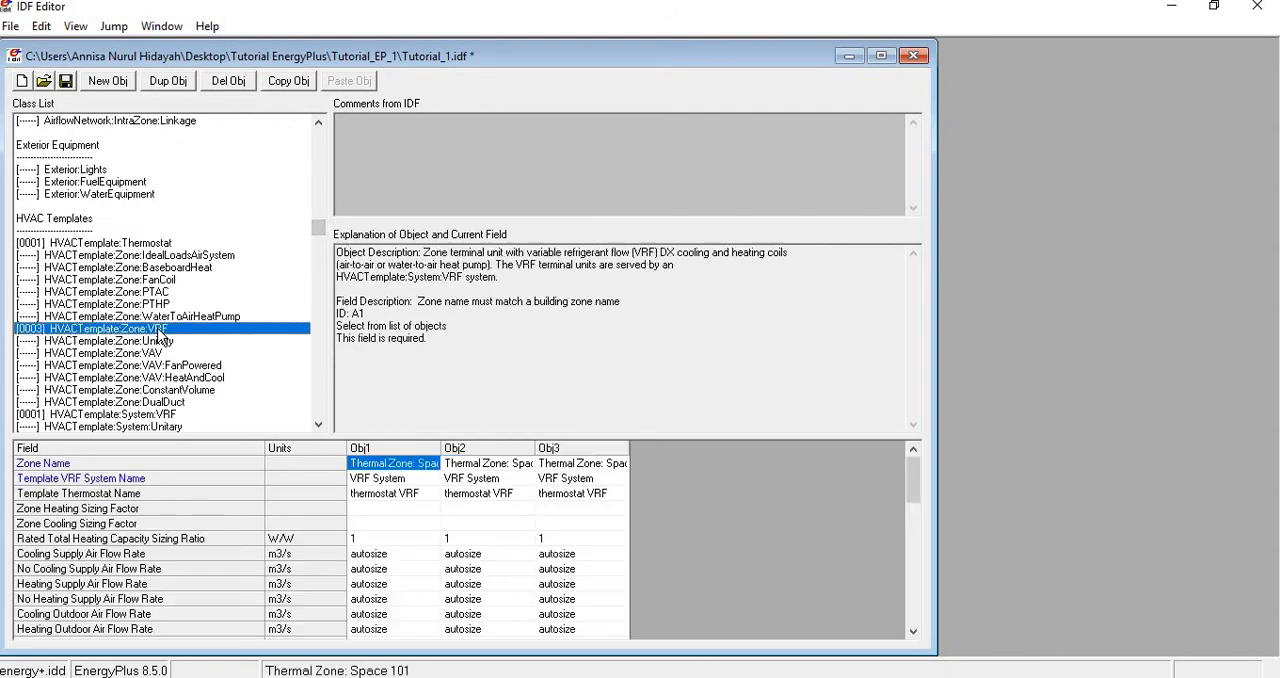
{"action": "scroll", "coordinate": [377, 523], "scroll_direction": "down", "scroll_amount": 1}
{"action": "scroll", "coordinate": [378, 528], "scroll_direction": "down", "scroll_amount": 1}
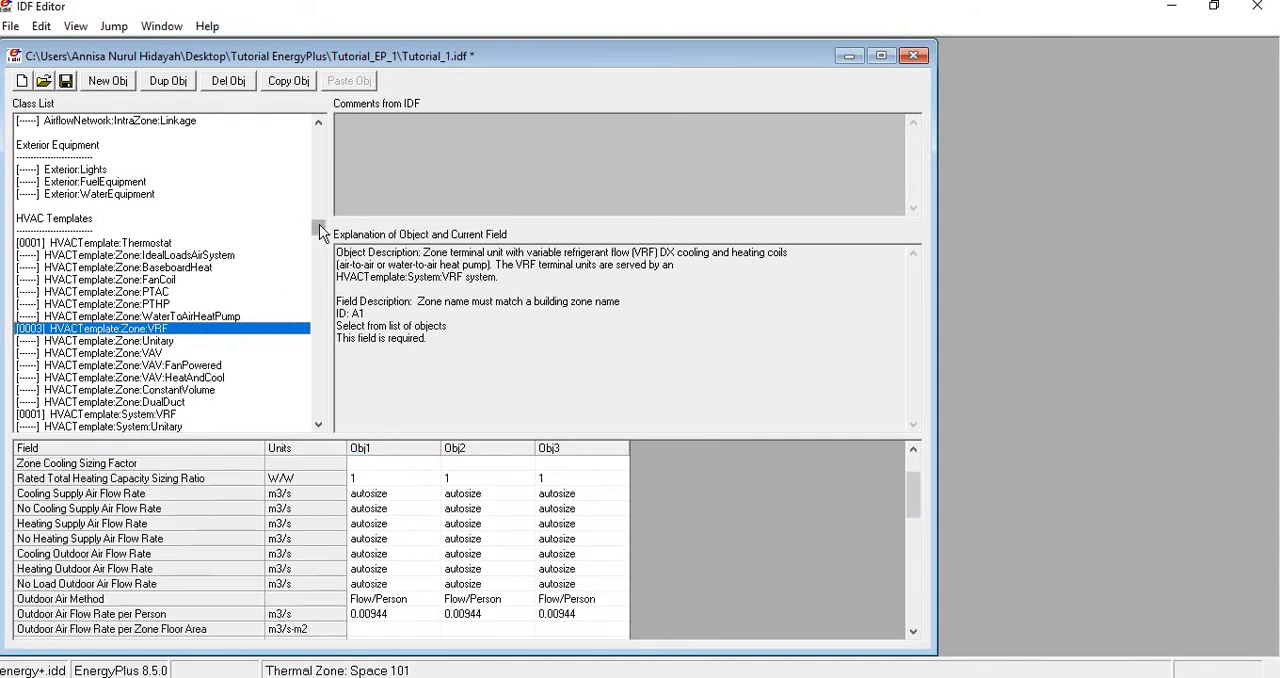
- In the SimulationControl object, set Do Zone Sizing Calculation and Do System Sizing Calculation to Yes
{"action": "left_click_drag", "start_coordinate": [318, 226], "coordinate": [306, 140]}
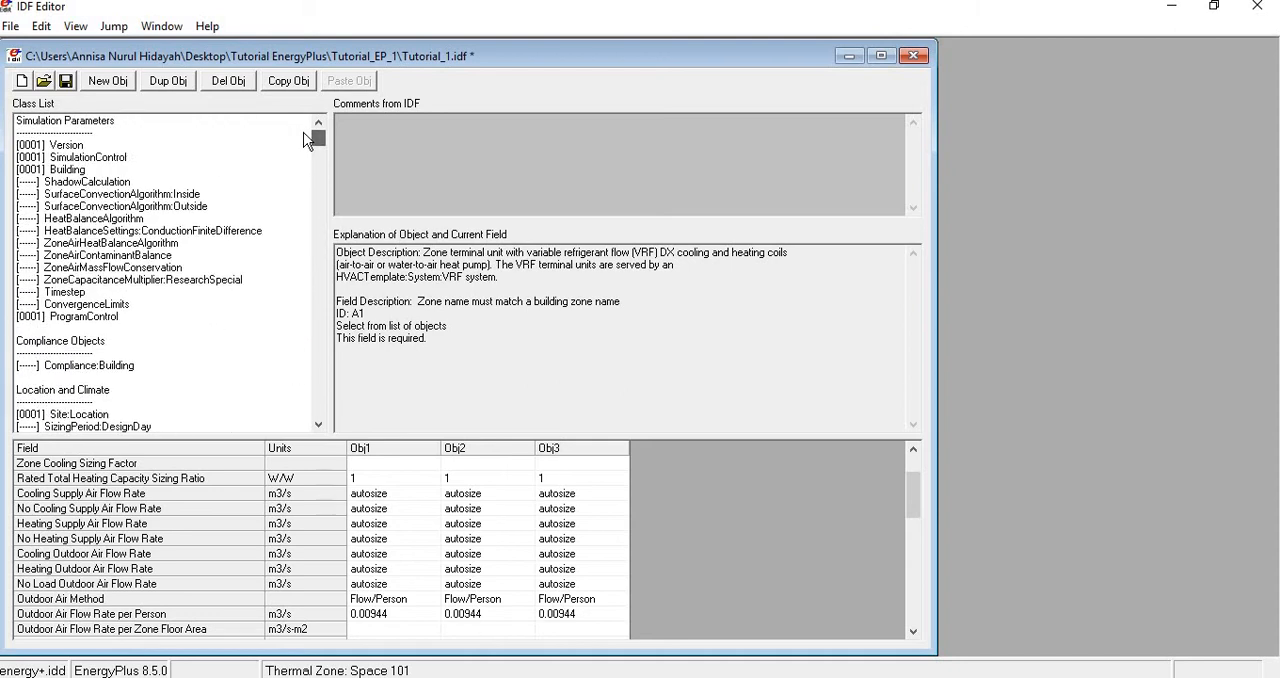
{"action": "left_click", "coordinate": [84, 160]}
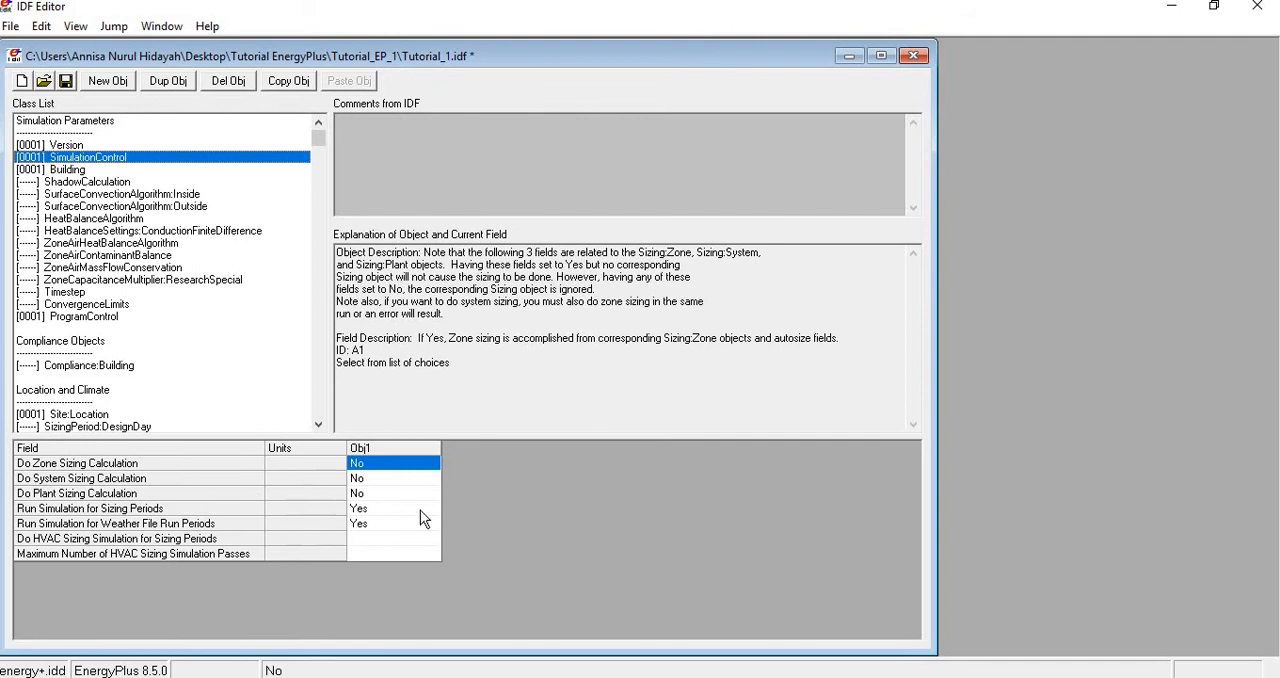
{"action": "left_click", "coordinate": [432, 465]}
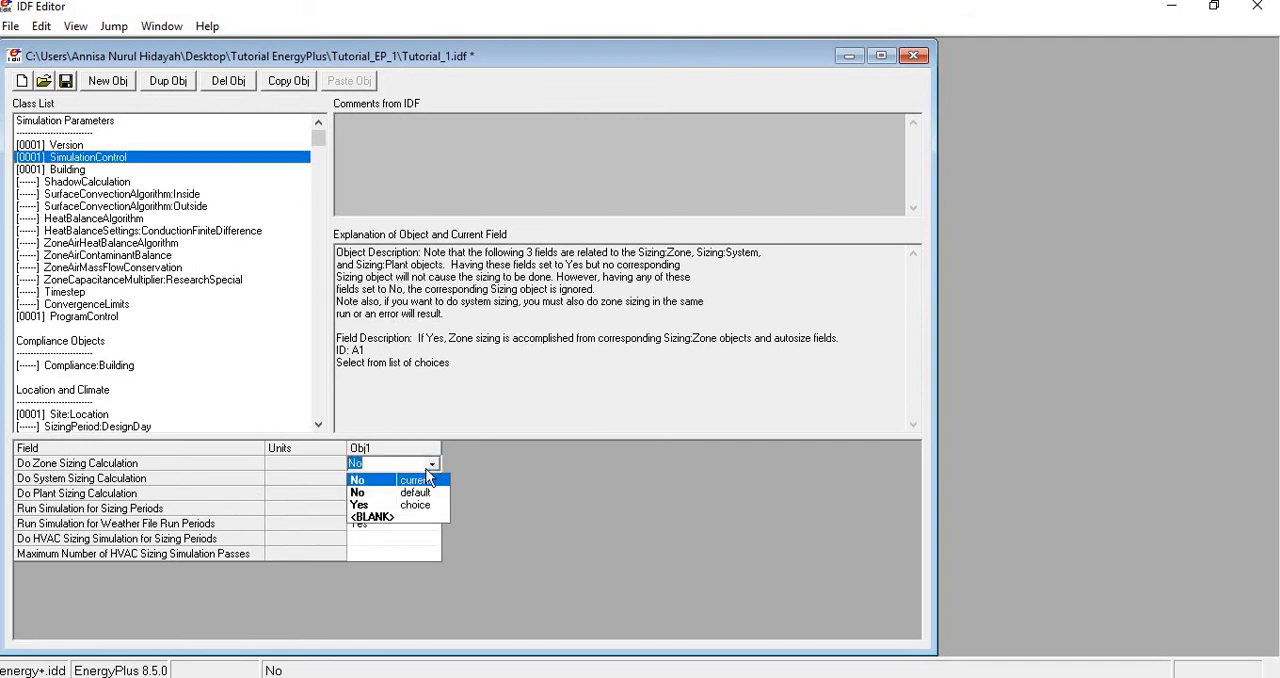
{"action": "left_click", "coordinate": [408, 503]}
{"action": "left_click", "coordinate": [408, 495]}
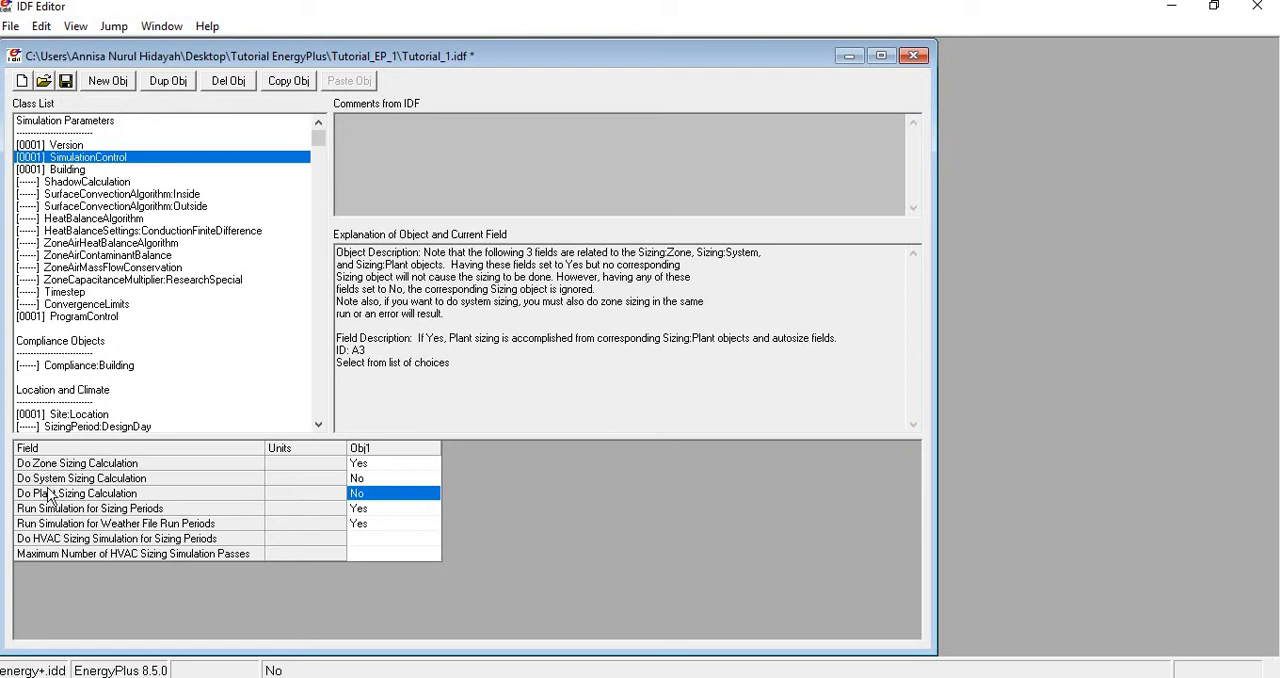
{"action": "left_click", "coordinate": [386, 478]}
{"action": "left_click", "coordinate": [386, 478]}
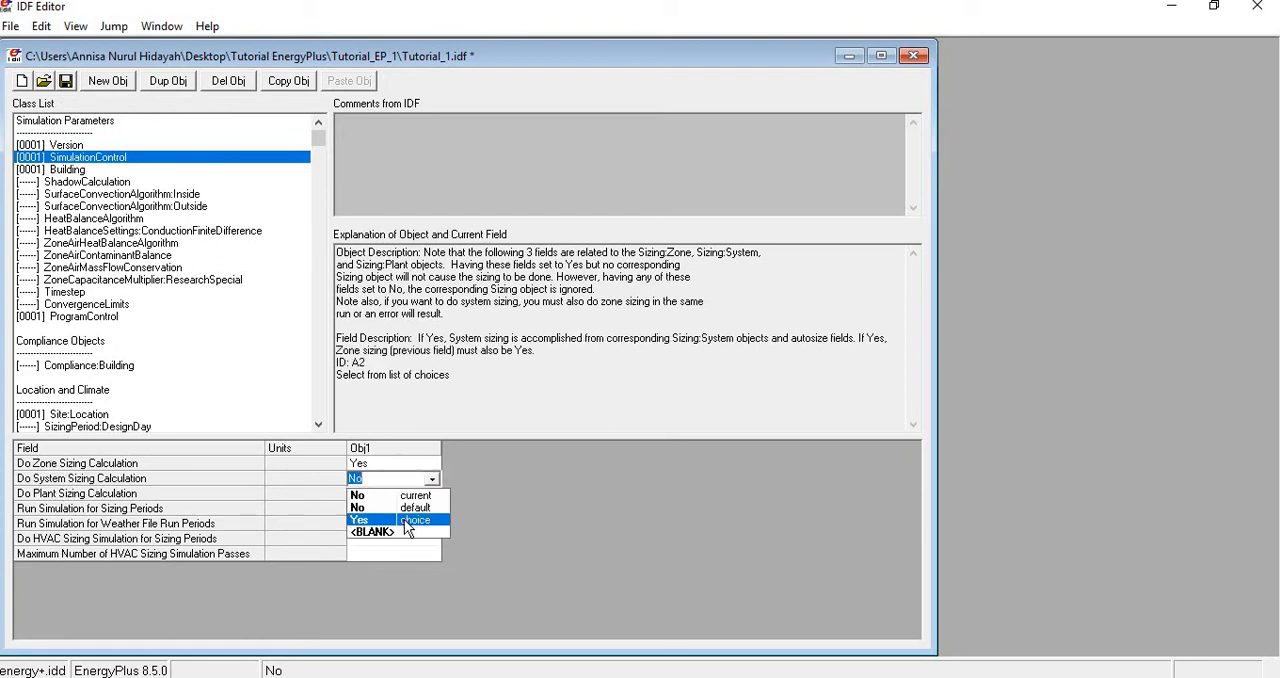
{"action": "left_click", "coordinate": [404, 519]}
{"action": "left_click", "coordinate": [404, 518]}
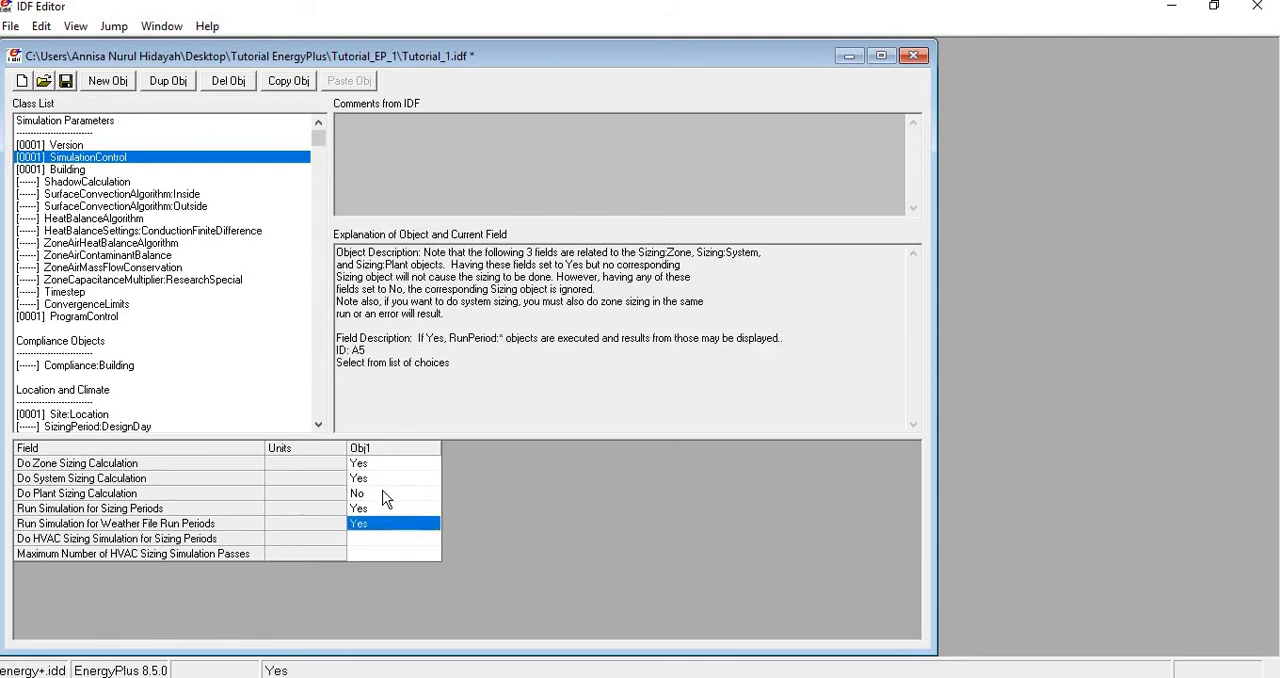
- Check the plant sizing, run period and zone and system sizing options in SimulationControl, and save Tutorial_1.idf
{"action": "left_click", "coordinate": [386, 494]}
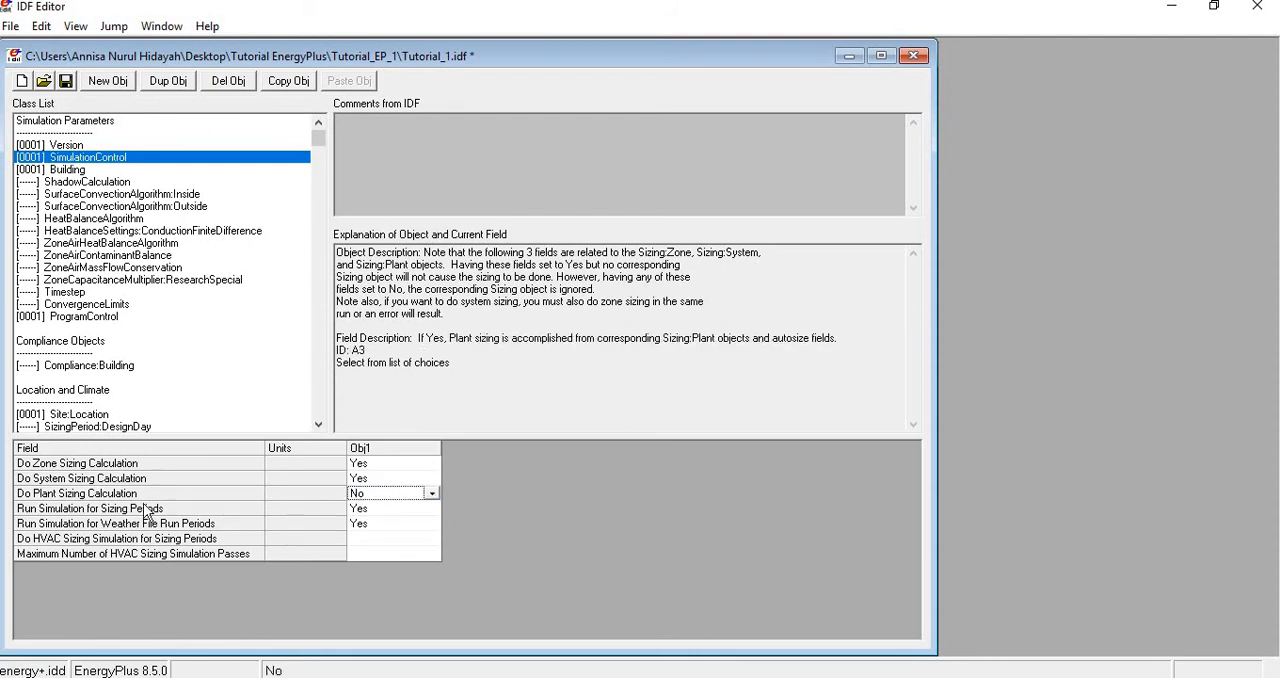
{"action": "left_click", "coordinate": [375, 513]}
{"action": "left_click", "coordinate": [372, 521]}
{"action": "left_click", "coordinate": [369, 465]}
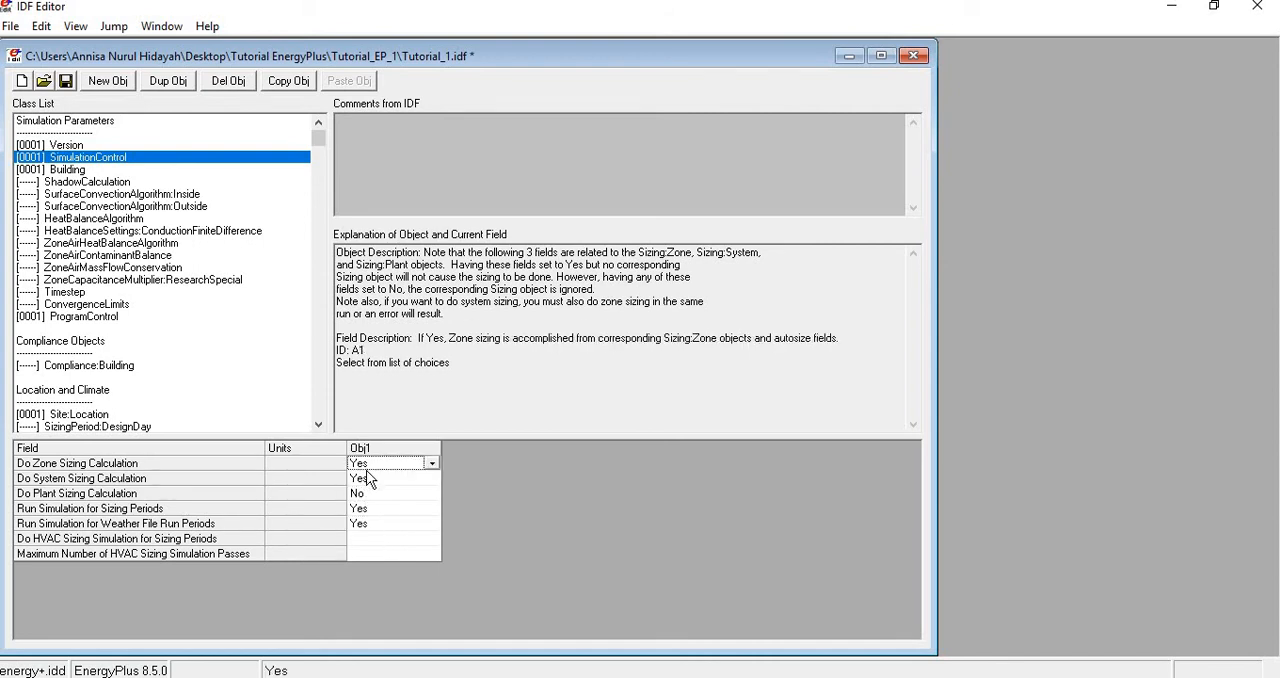
{"action": "left_click", "coordinate": [371, 480]}
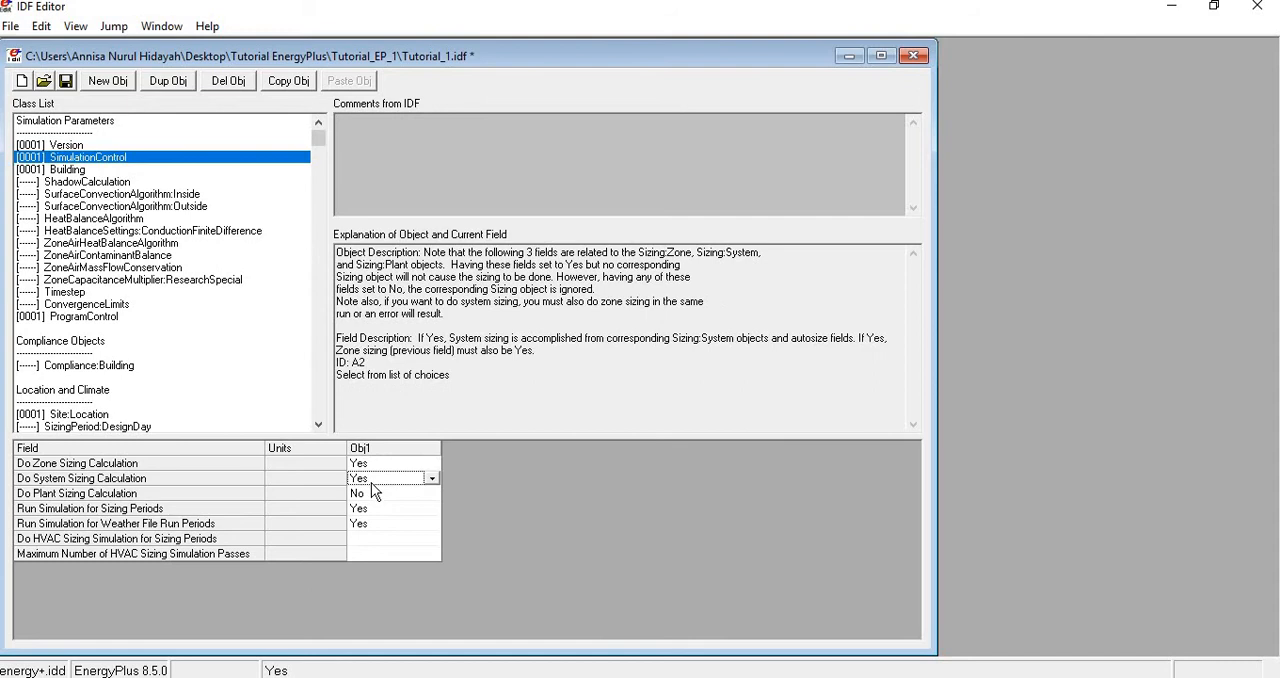
{"action": "left_click", "coordinate": [66, 81]}
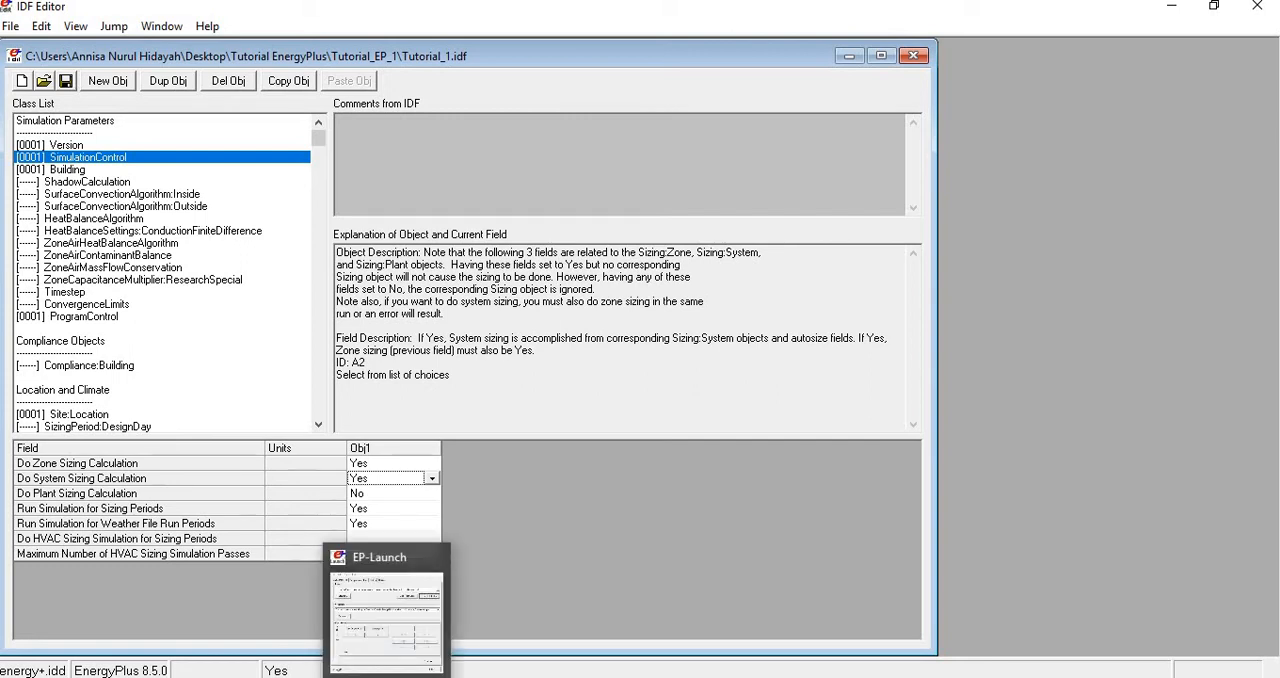
- Switch to EP-Launch, simulate Tutorial_1.idf with the Jakarta_Downtown.epw weather file, and dismiss the run status
{"action": "left_click", "coordinate": [389, 677]}
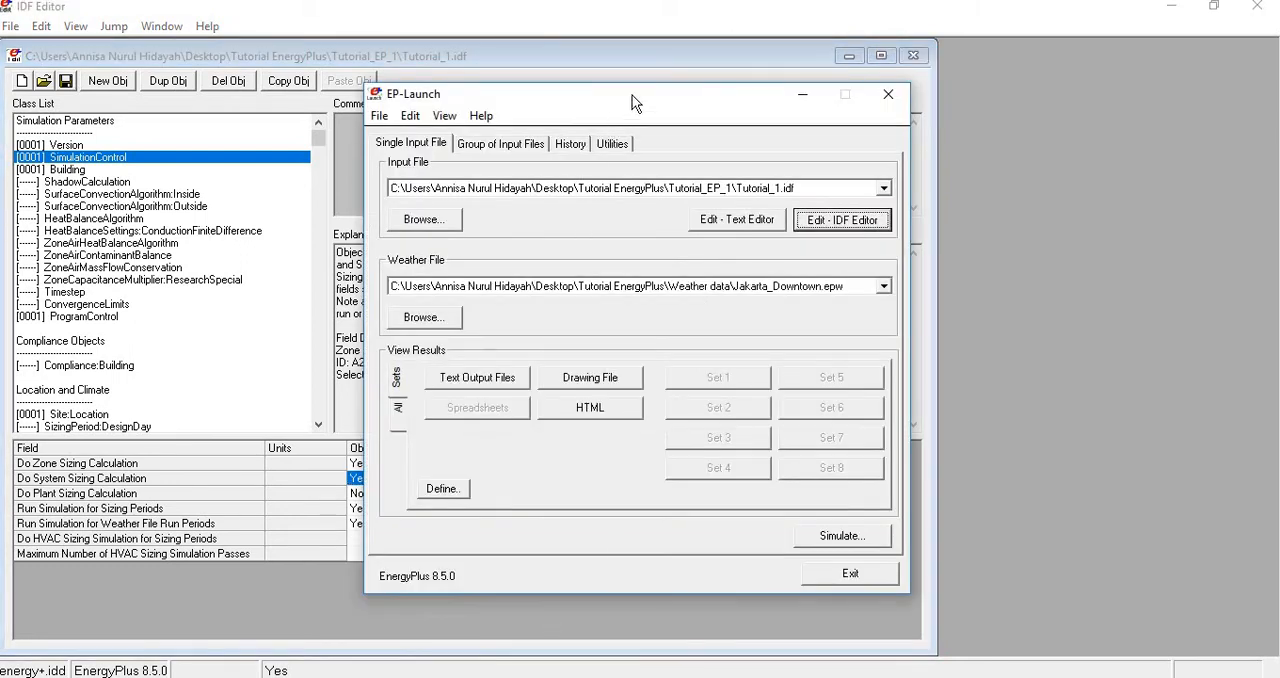
{"action": "left_click_drag", "start_coordinate": [634, 101], "coordinate": [646, 60]}
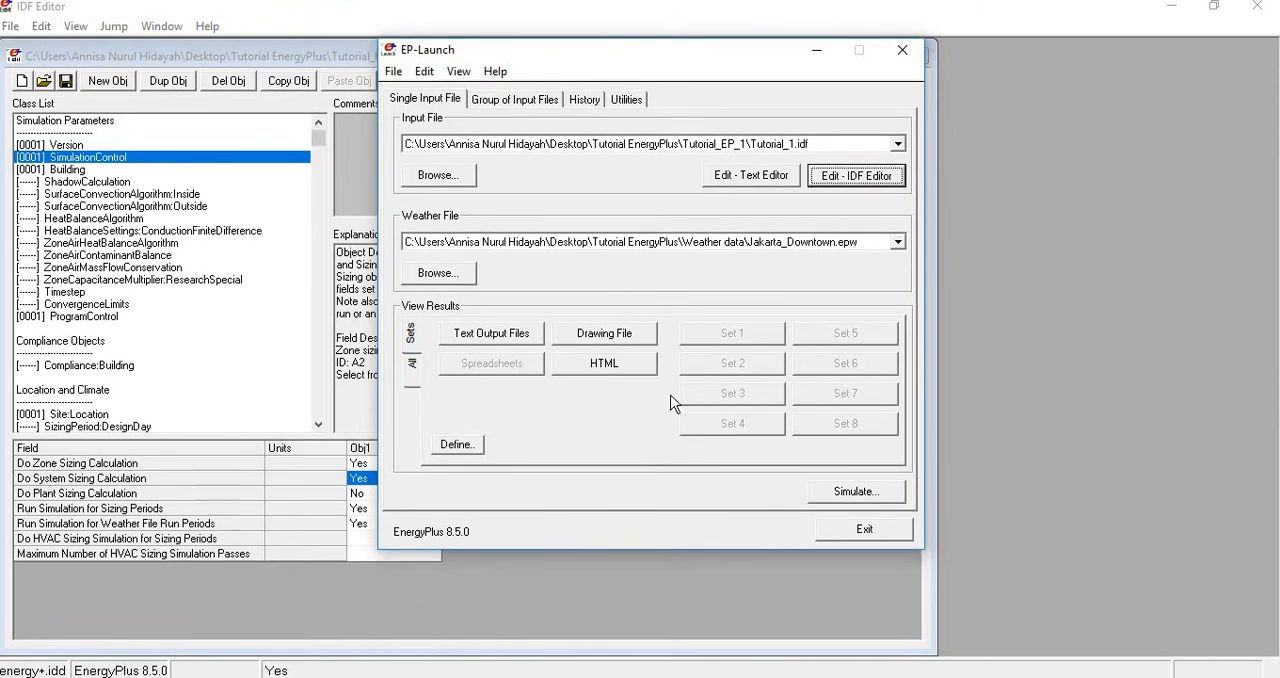
{"action": "left_click", "coordinate": [836, 496]}
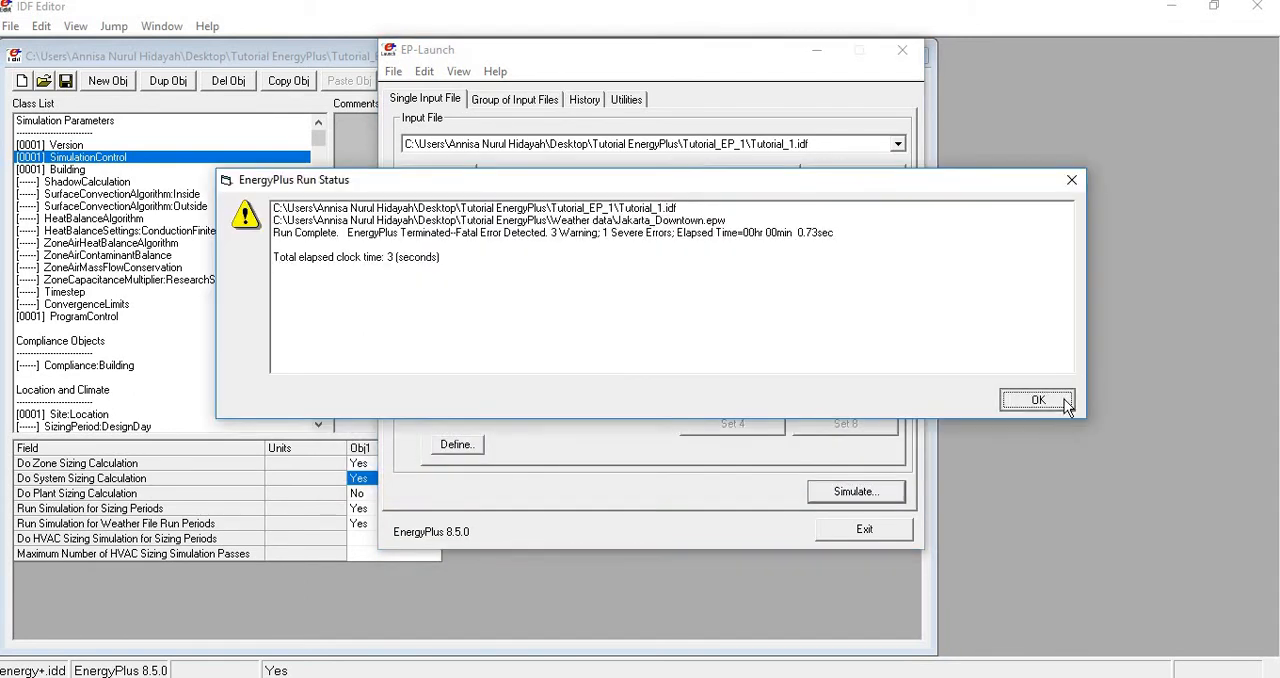
{"action": "left_click", "coordinate": [1015, 400]}
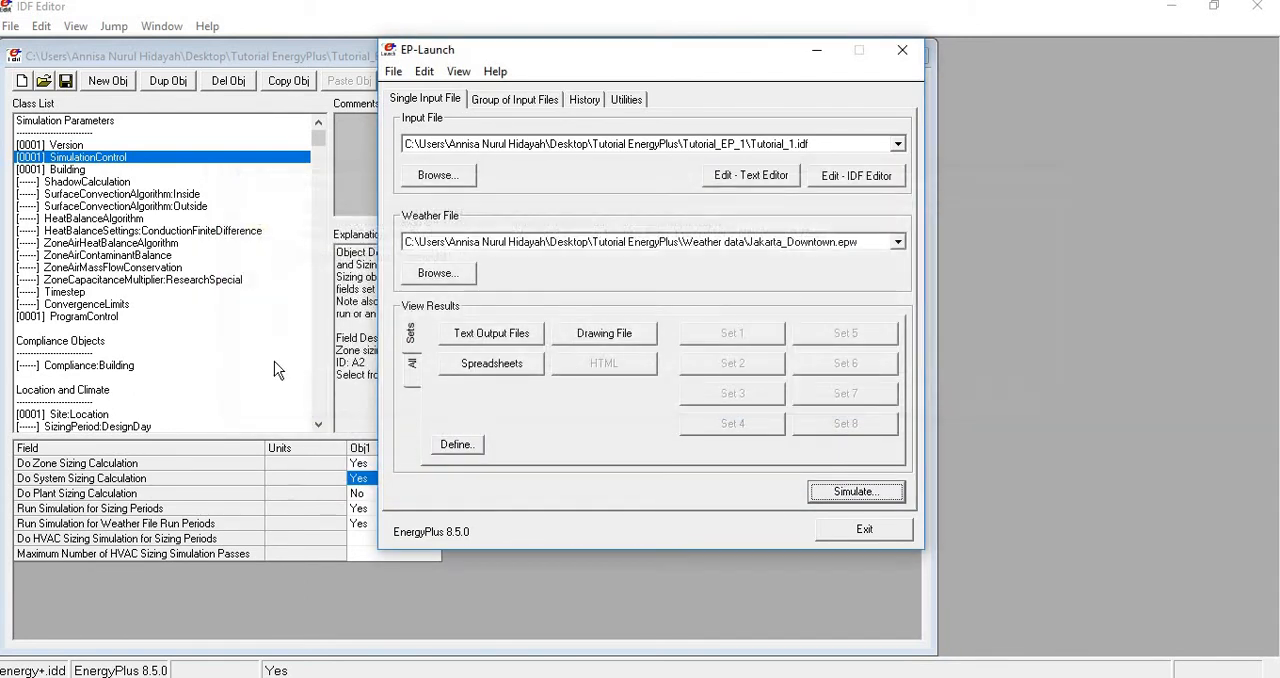
- Open the simulation's error file and highlight the severe error text about design environments and SizingPeriod objects
{"action": "left_click", "coordinate": [412, 368]}
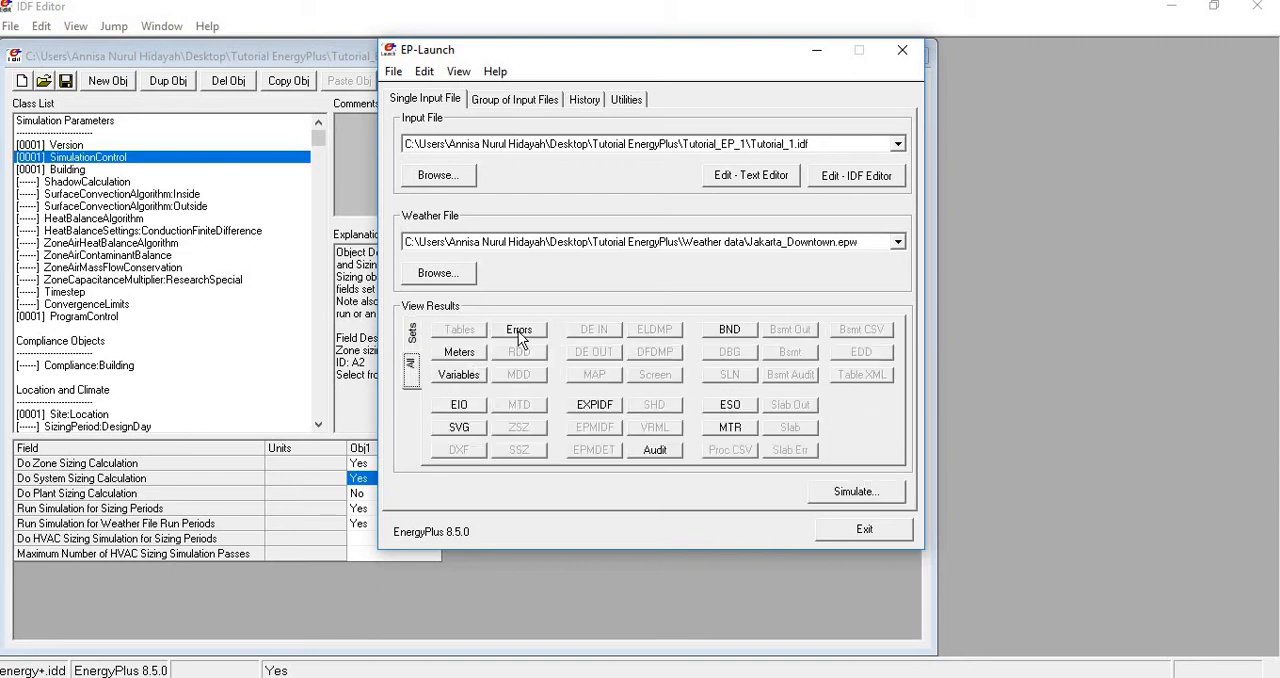
{"action": "left_click", "coordinate": [519, 331]}
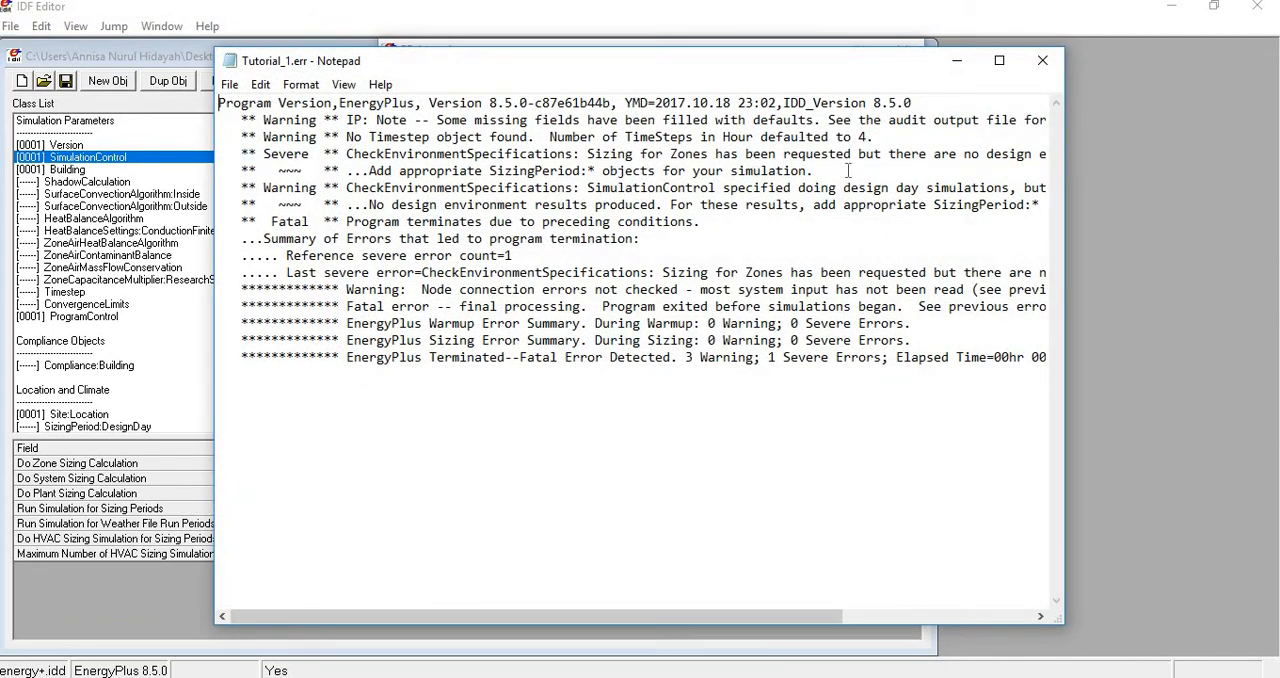
{"action": "left_click_drag", "start_coordinate": [797, 613], "coordinate": [1003, 662]}
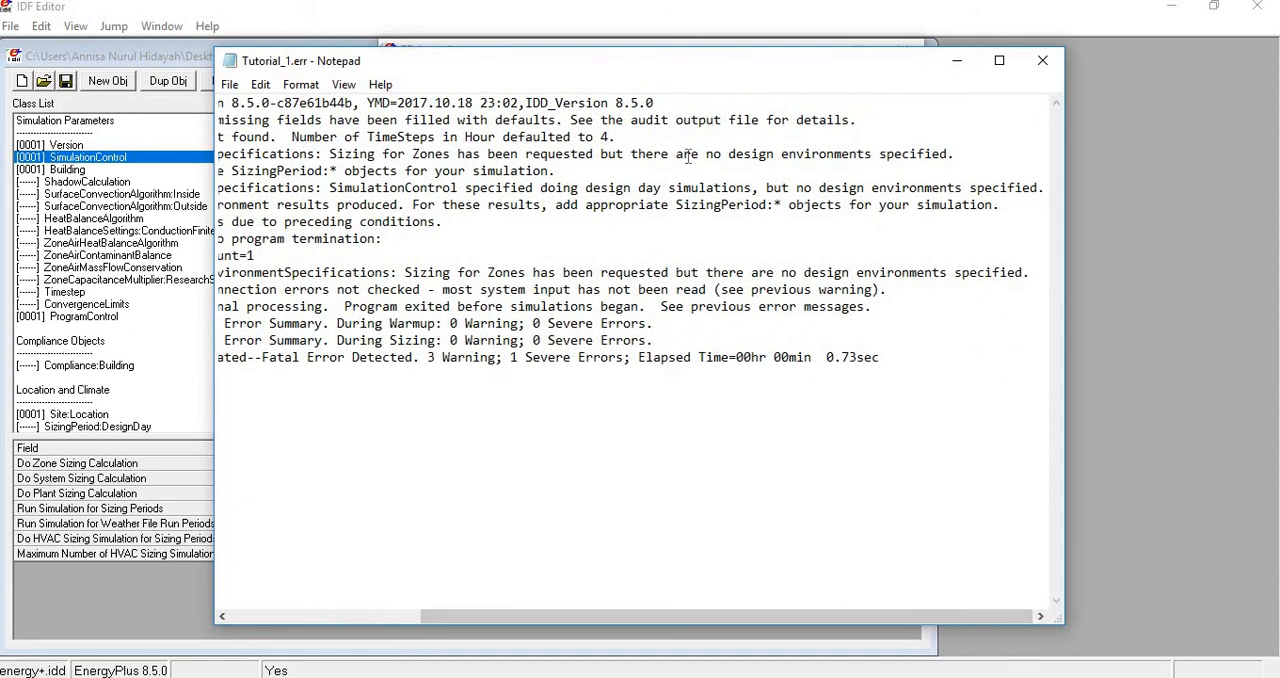
{"action": "left_click_drag", "start_coordinate": [707, 157], "coordinate": [932, 165]}
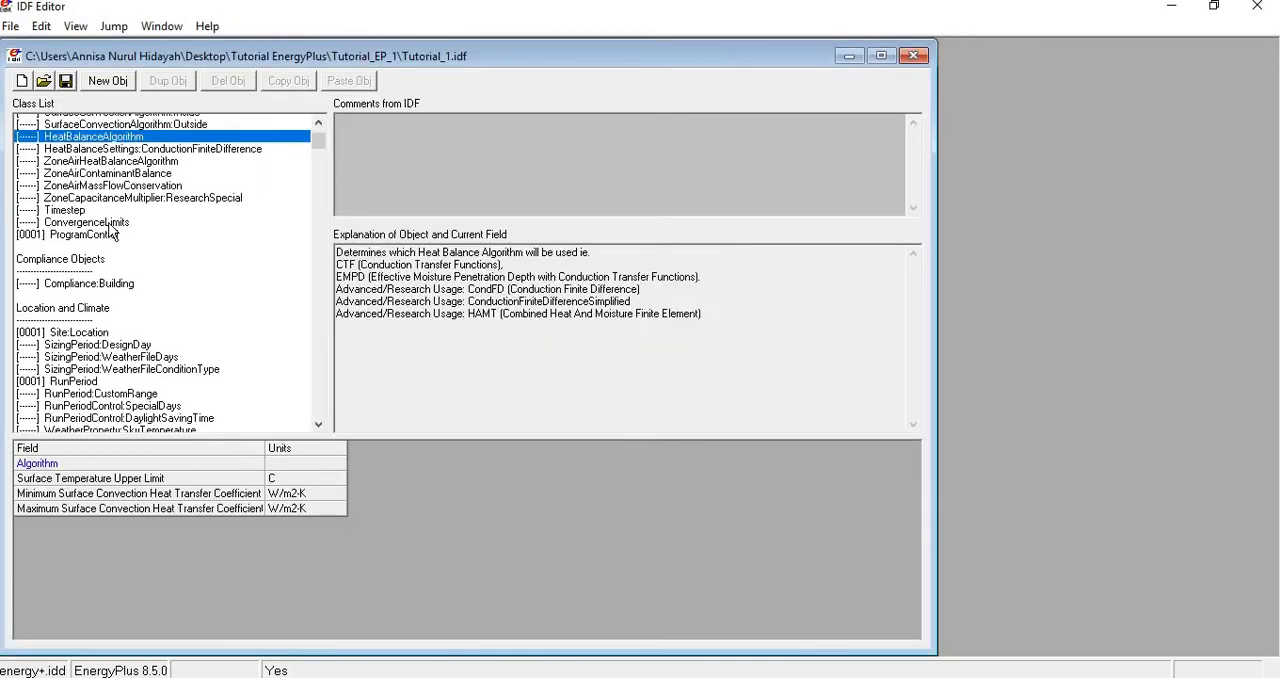
- Compare the SizingPeriod:DesignDay, SizingPeriod:WeatherFileDays and SizingPeriod:WeatherFileConditionType classes and their fields in the IDF Editor
{"action": "scroll", "coordinate": [110, 232], "scroll_direction": "down", "scroll_amount": 6}
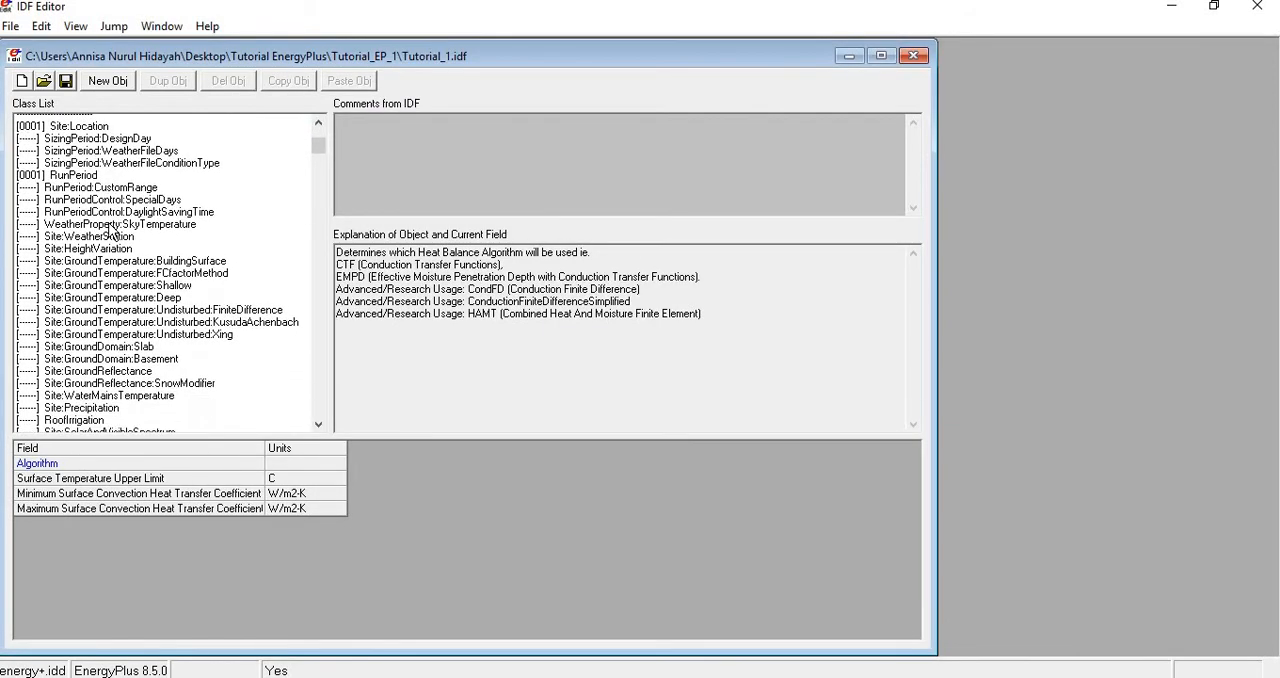
{"action": "scroll", "coordinate": [110, 230], "scroll_direction": "down", "scroll_amount": 2}
{"action": "scroll", "coordinate": [110, 230], "scroll_direction": "up", "scroll_amount": 8}
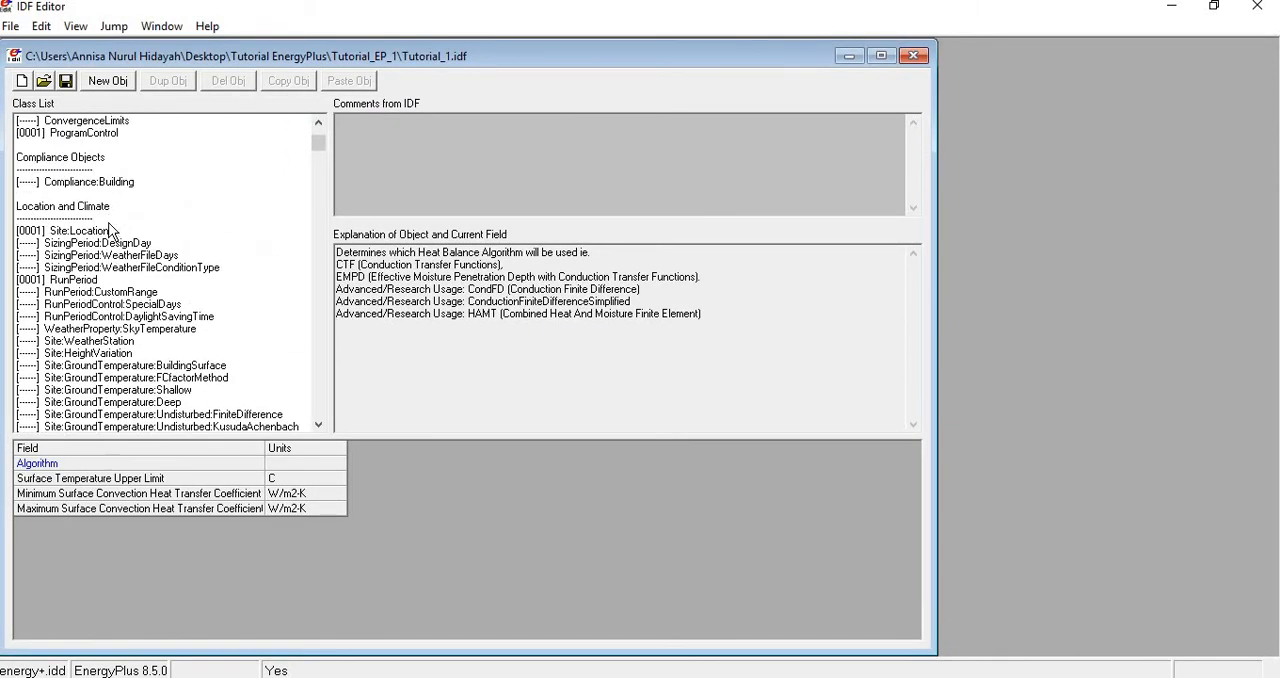
{"action": "left_click", "coordinate": [141, 356]}
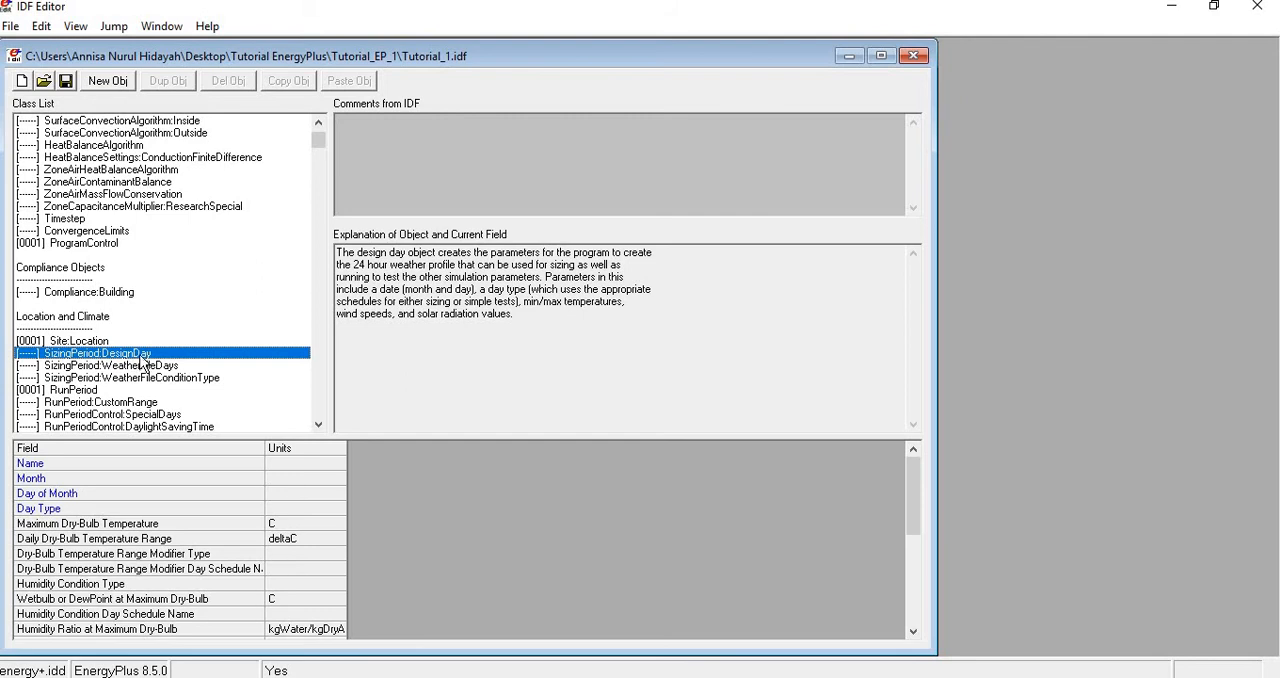
{"action": "left_click", "coordinate": [147, 367]}
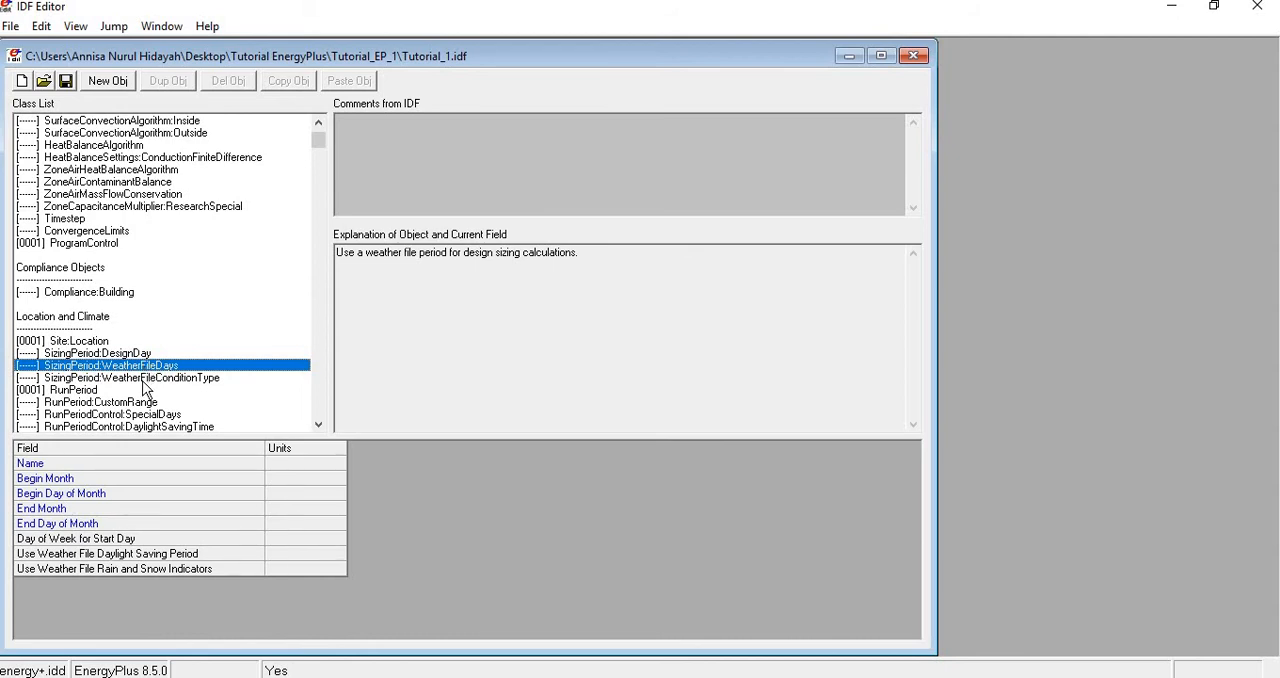
{"action": "left_click", "coordinate": [143, 379]}
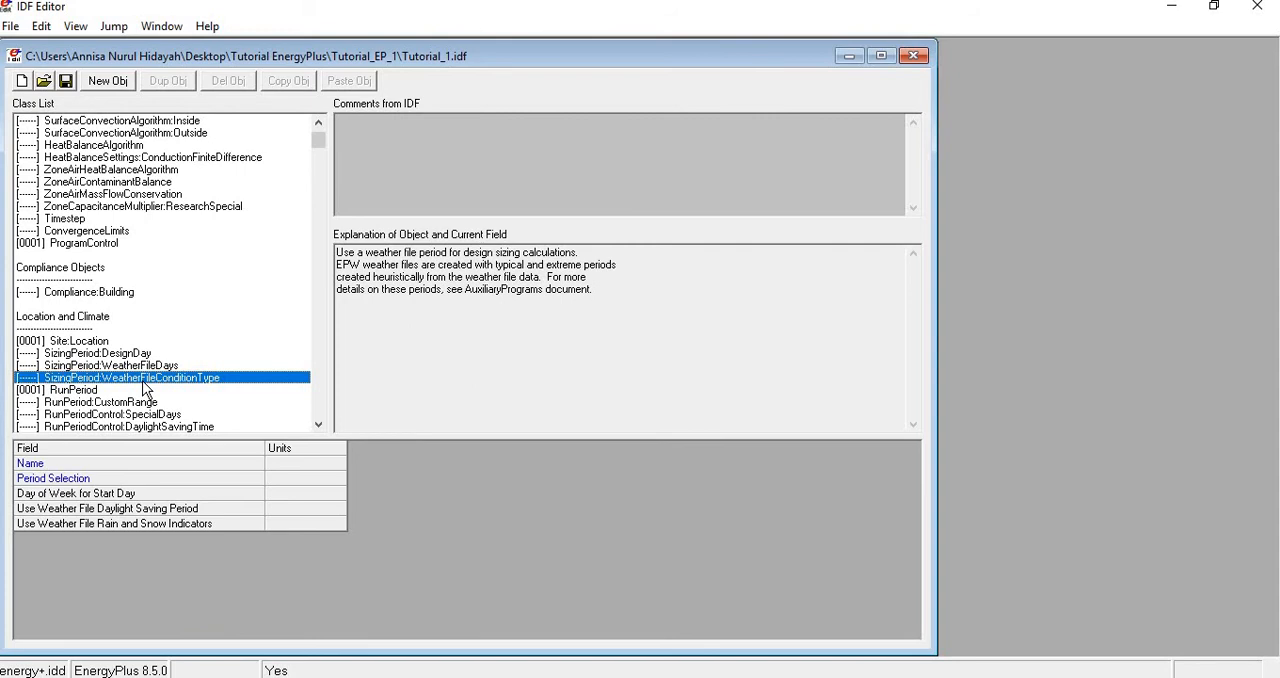
{"action": "left_click", "coordinate": [140, 353]}
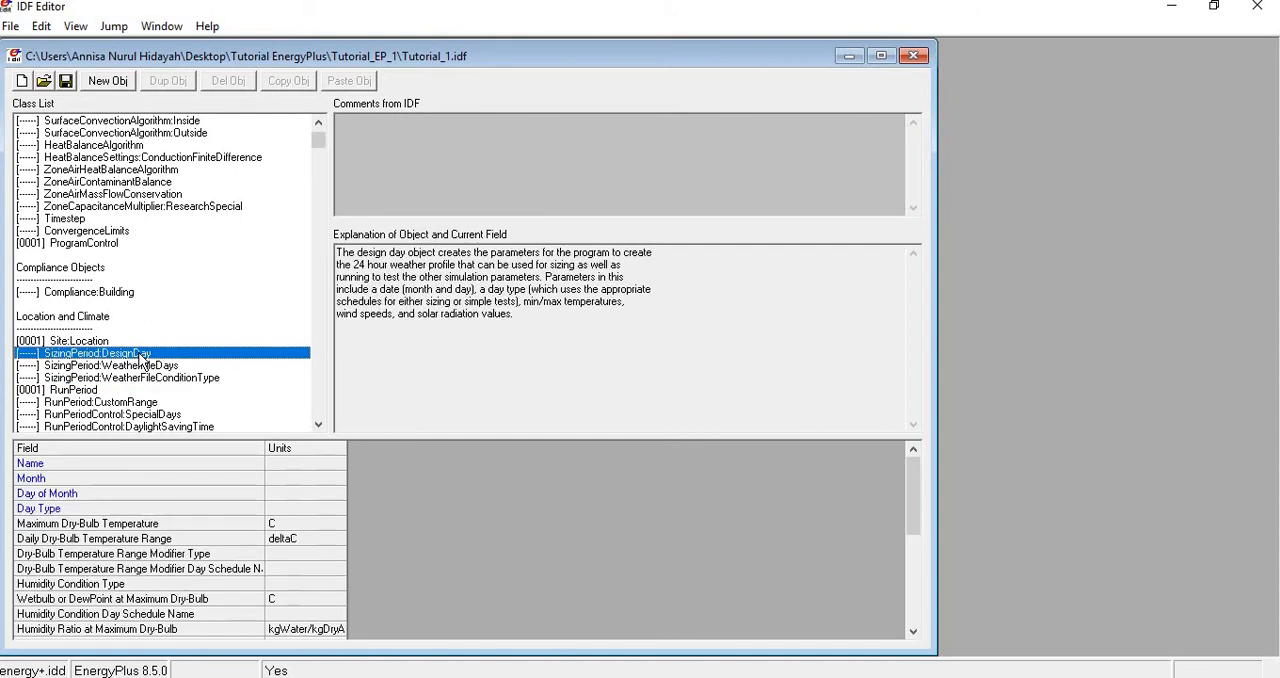
- Create a SizingPeriod:WeatherFileDays object and name it Design Day
{"action": "left_click", "coordinate": [143, 366]}
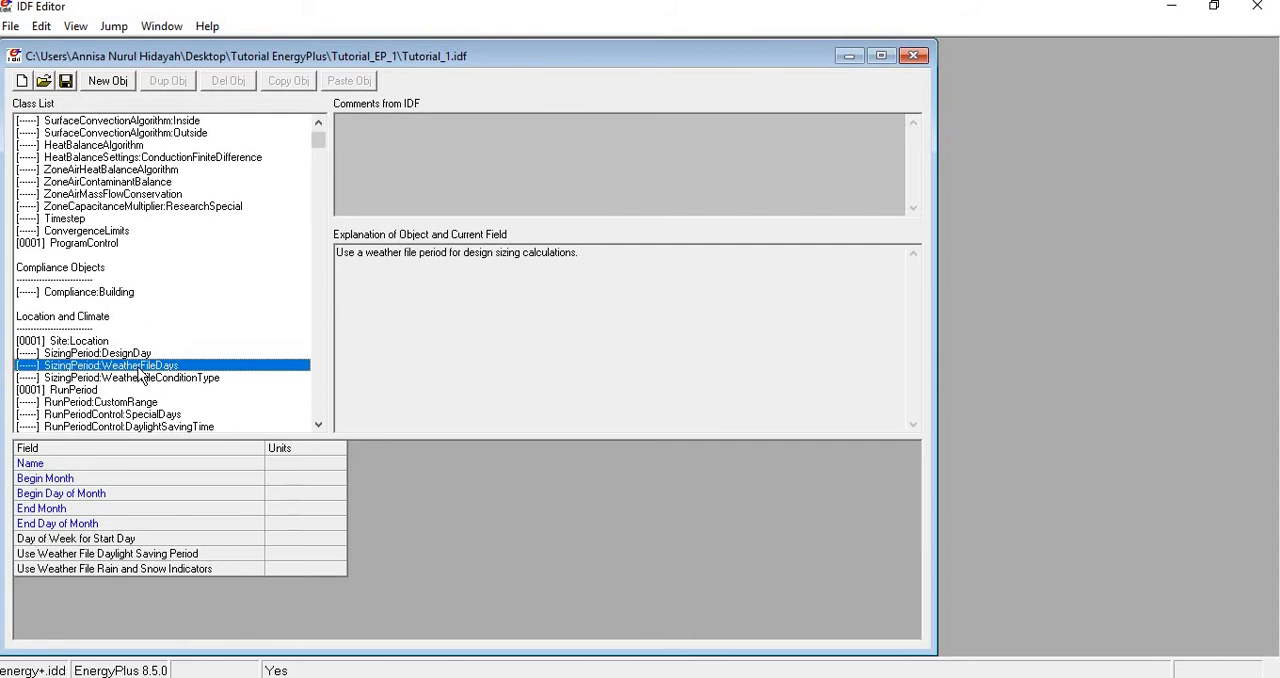
{"action": "left_click", "coordinate": [108, 80]}
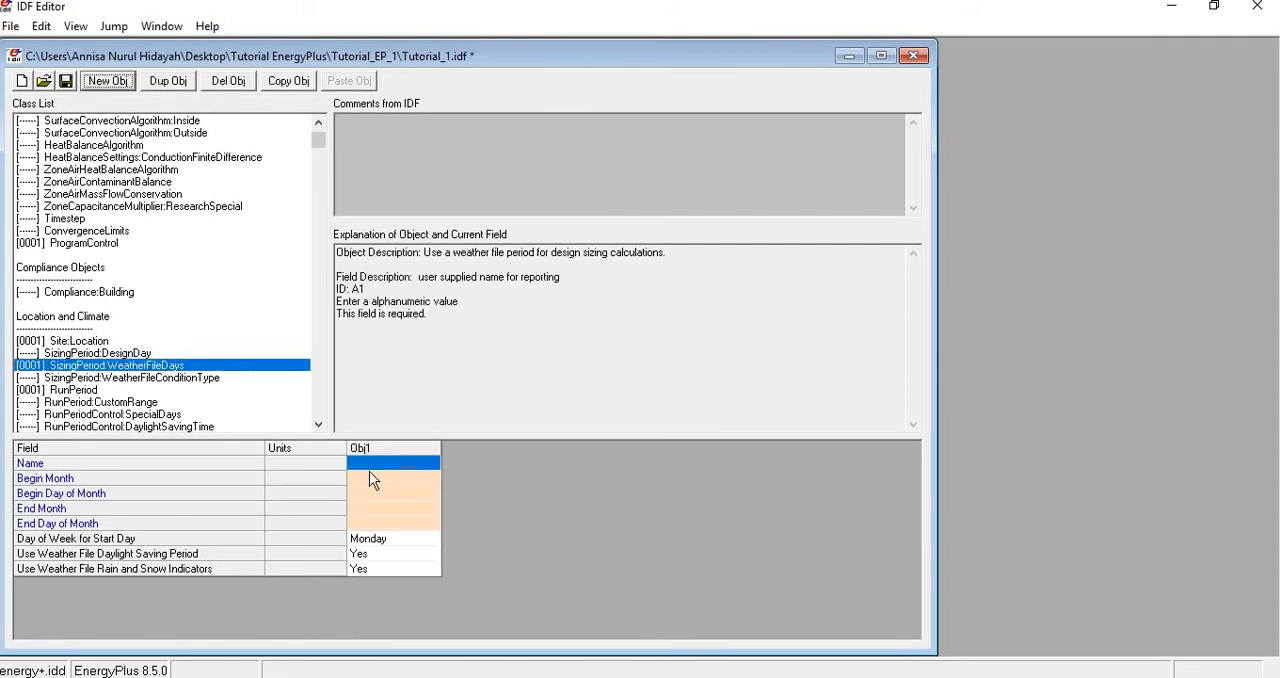
{"action": "left_click", "coordinate": [372, 468]}
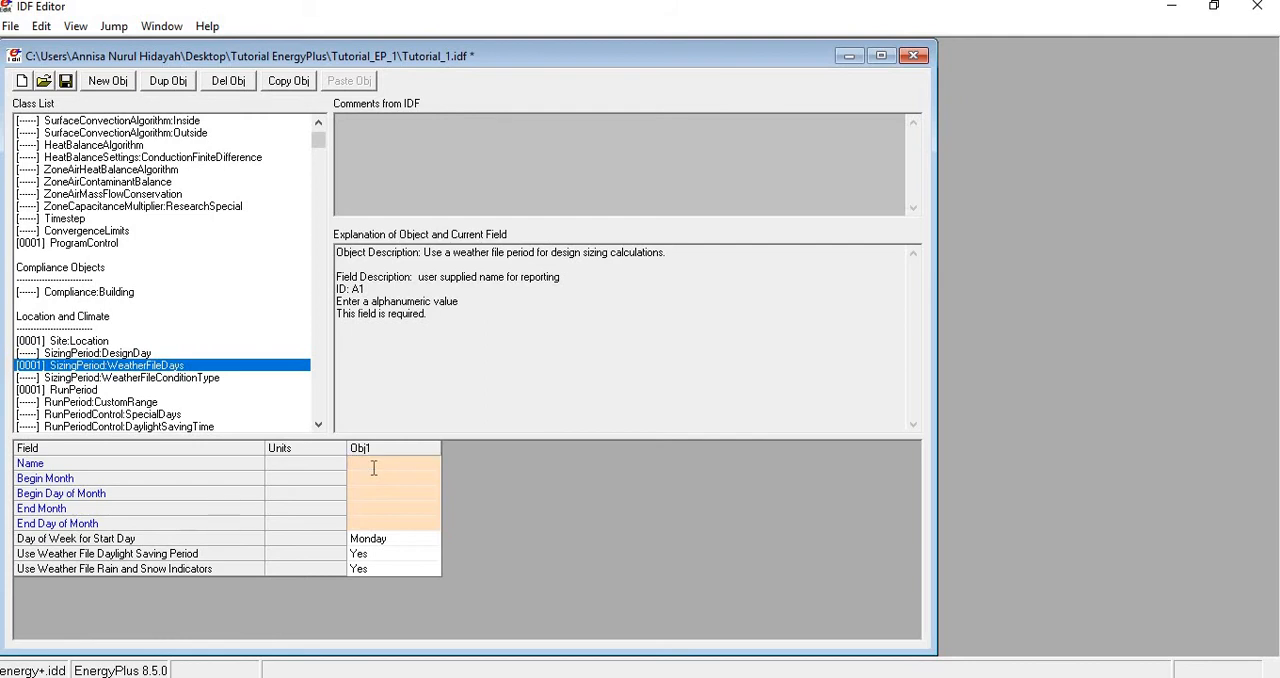
{"action": "type", "text": "Design Day"}
{"action": "key", "text": "Return"}
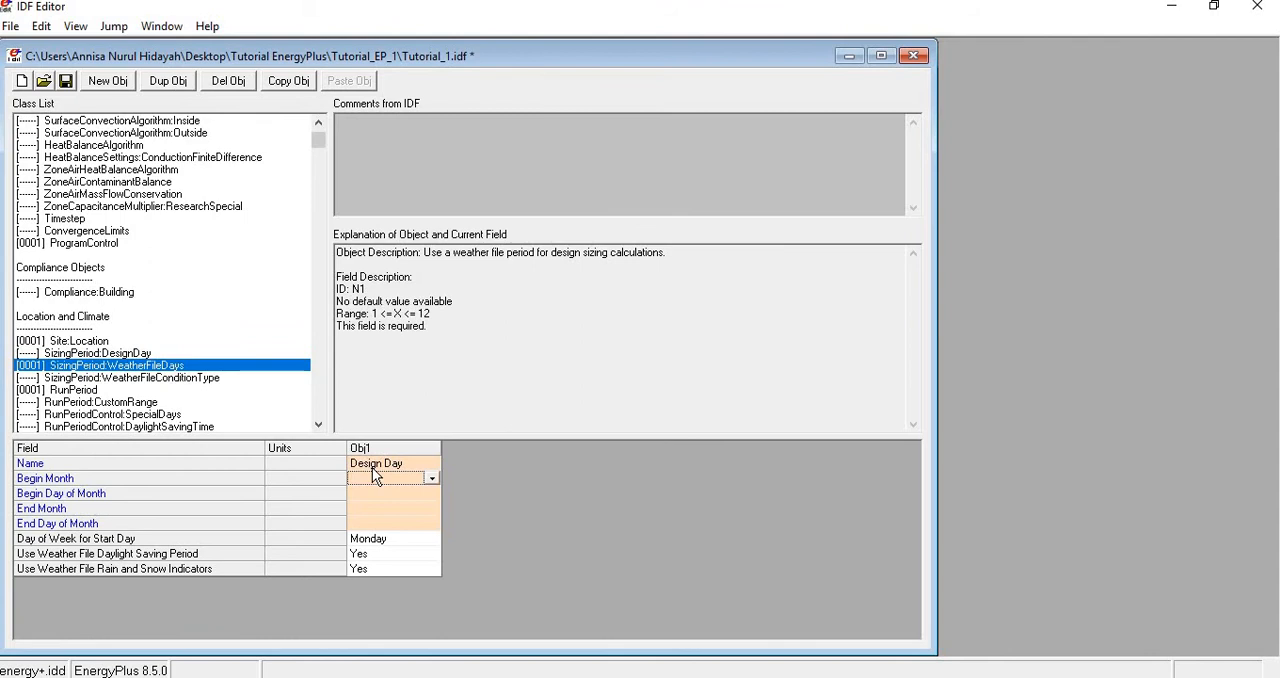
- Set the Design Day period to begin on month 1, day 1 and end on month 12, day 31, and save the file
{"action": "type", "text": "1"}
{"action": "key", "text": "Return"}
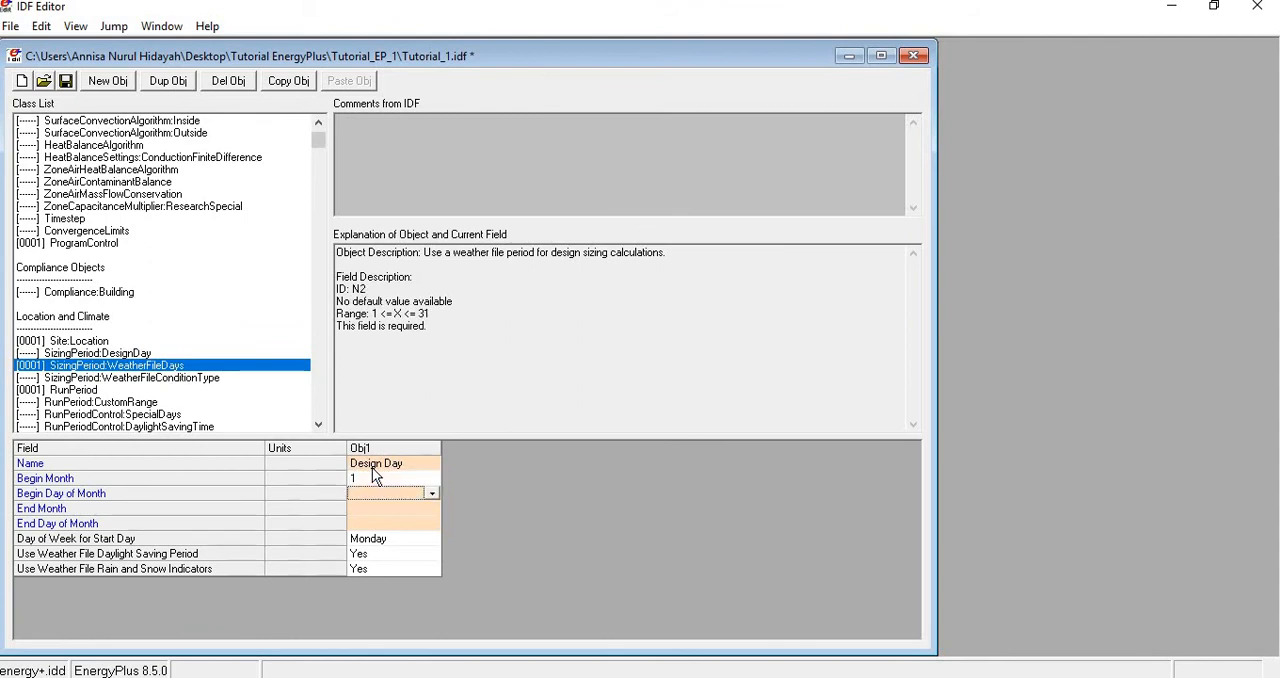
{"action": "type", "text": "1"}
{"action": "key", "text": "Return"}
{"action": "type", "text": "12"}
{"action": "key", "text": "Return"}
{"action": "type", "text": "31"}
{"action": "key", "text": "Return"}
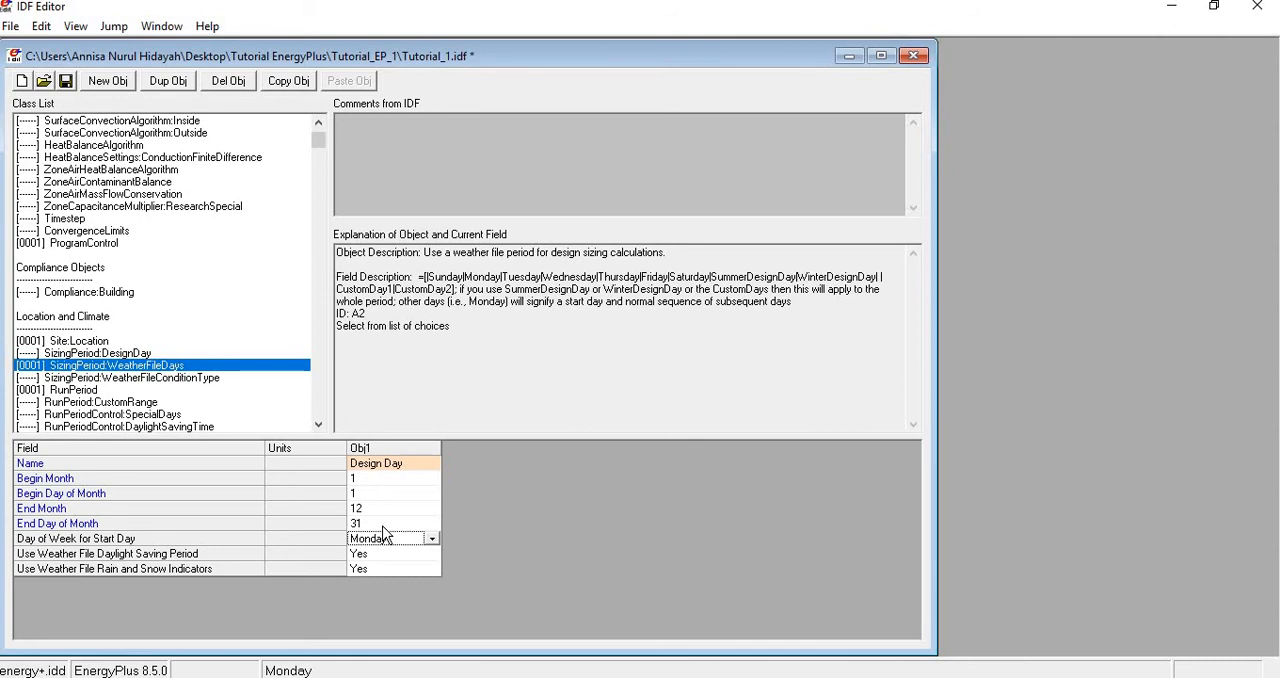
{"action": "left_click", "coordinate": [398, 462]}
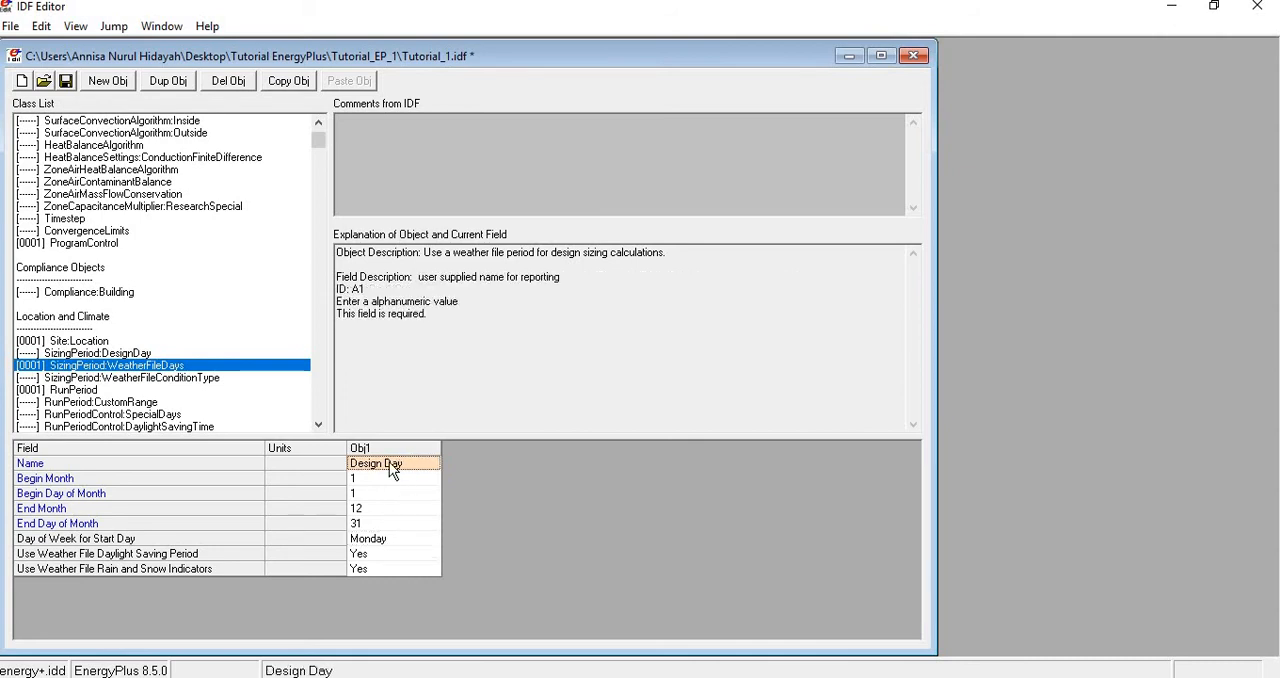
{"action": "left_click", "coordinate": [68, 85]}
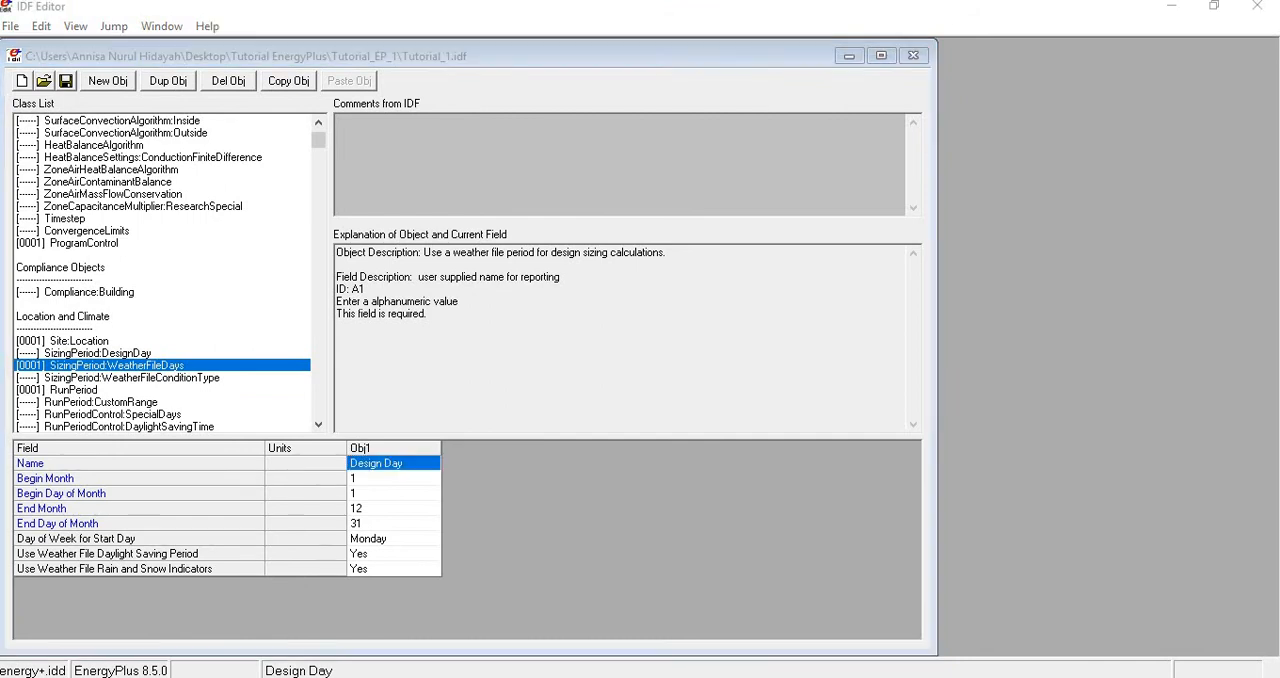
- Switch to EP-Launch, simulate Tutorial_1.idf with the Jakarta_Downtown.epw weather file, and open the HTML results report
{"action": "left_click", "coordinate": [876, 491]}
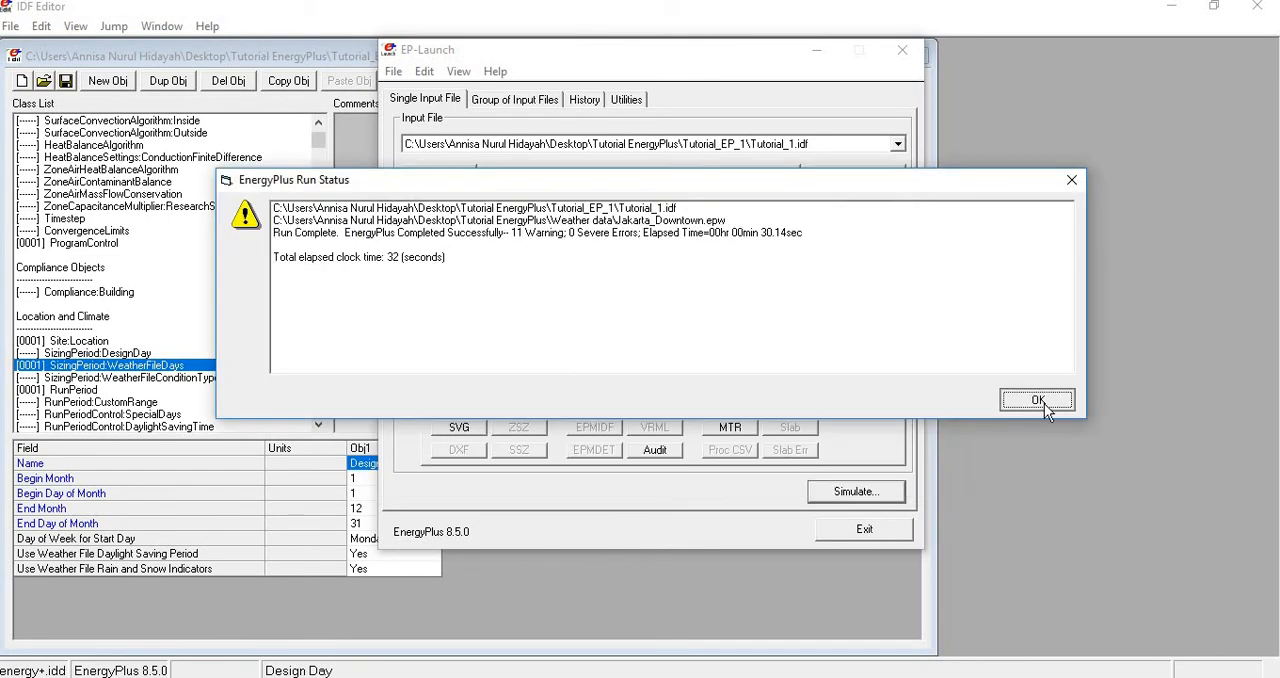
{"action": "left_click", "coordinate": [1046, 403]}
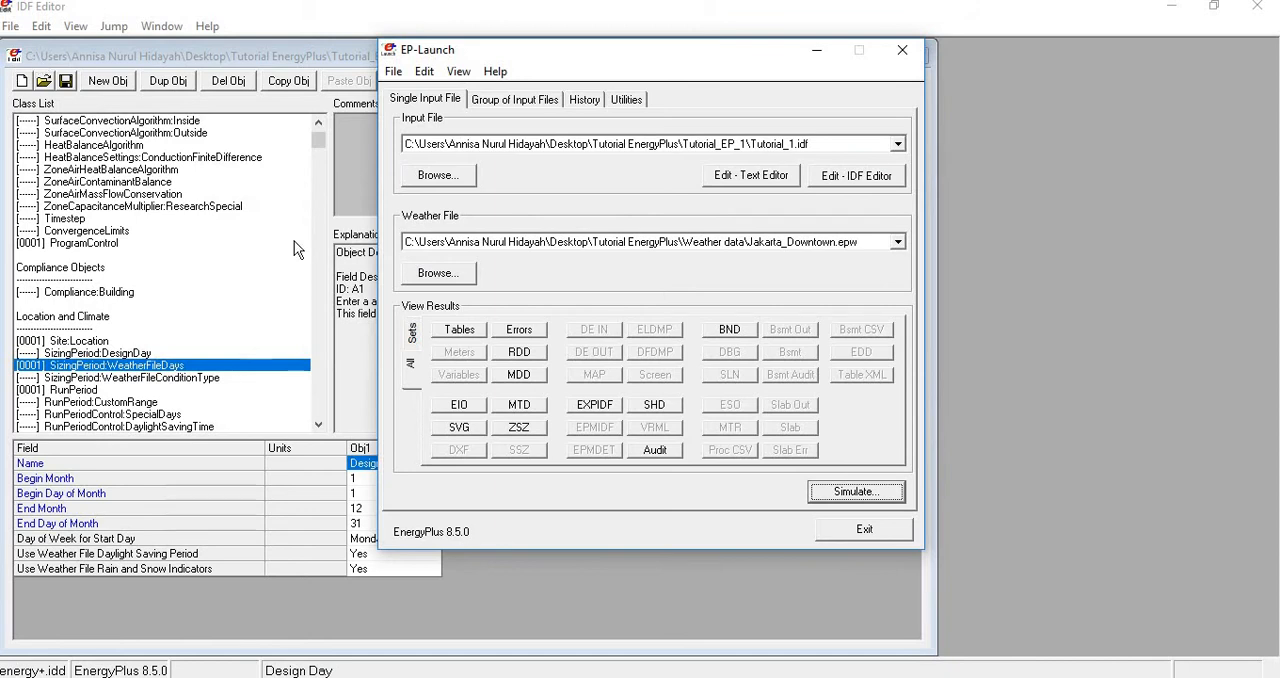
{"action": "left_click", "coordinate": [411, 337]}
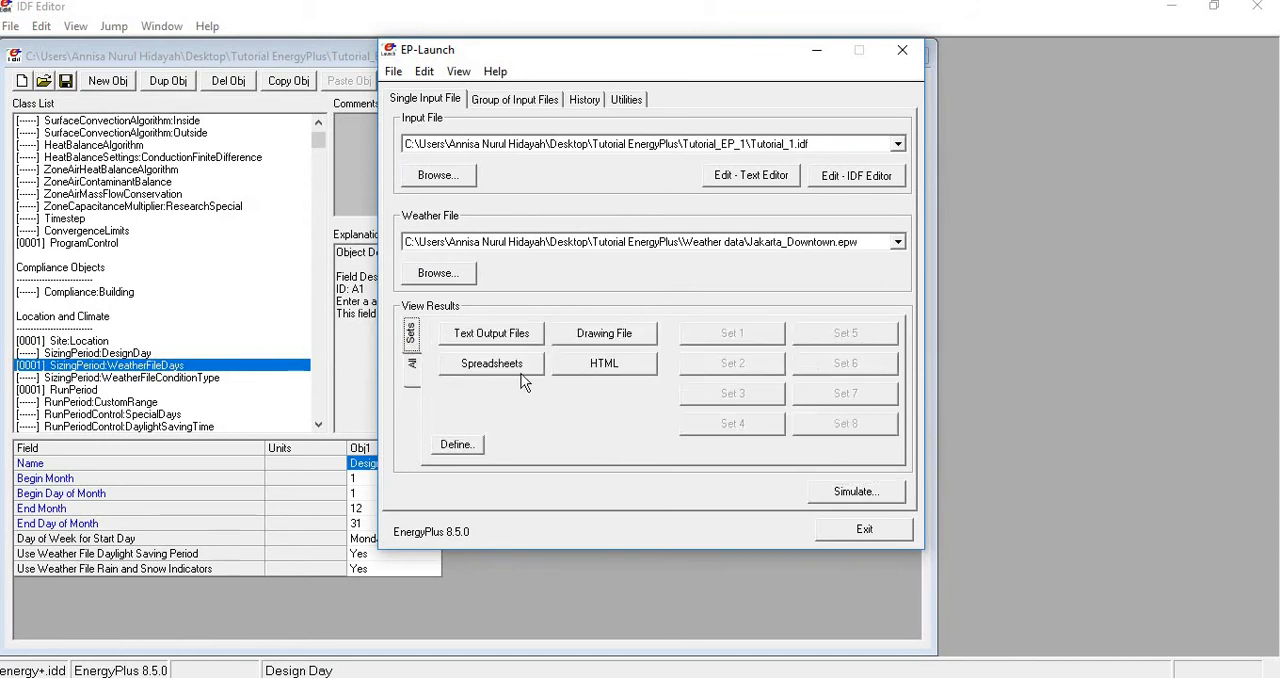
{"action": "left_click", "coordinate": [617, 366]}
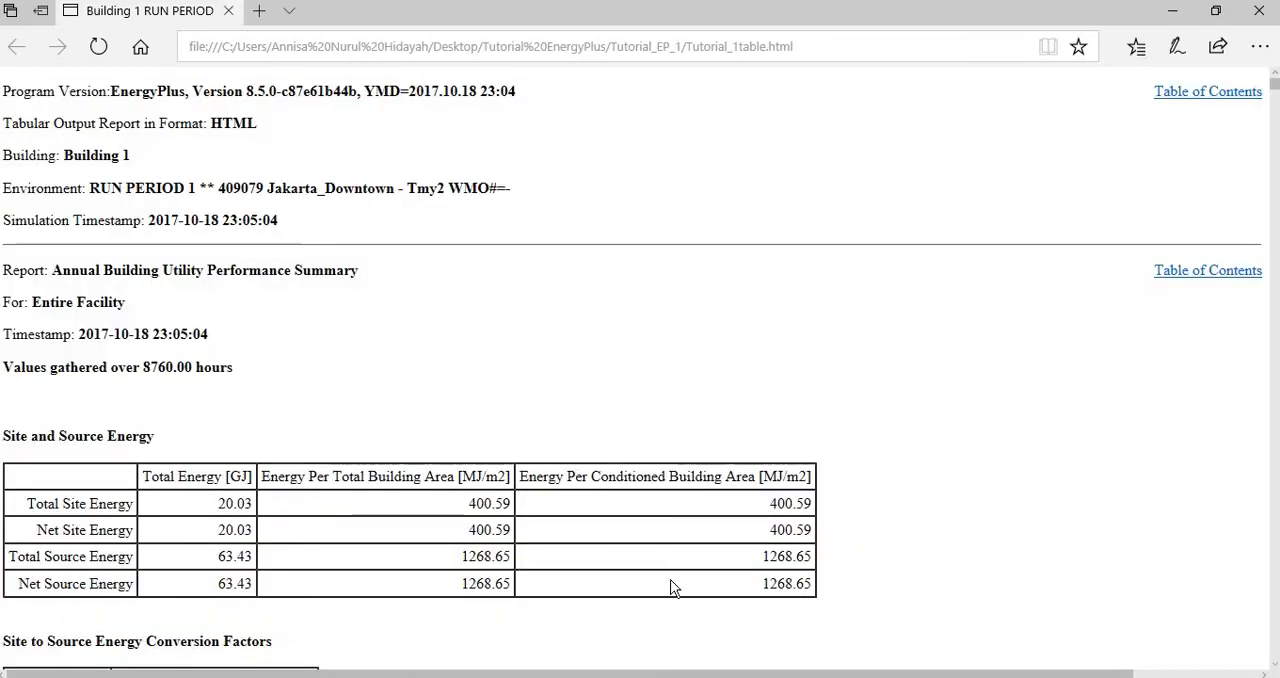
- Examine the energy units, Site and Source Energy table and End Uses table in the HTML report, and close it
{"action": "scroll", "coordinate": [648, 455], "scroll_direction": "down", "scroll_amount": 3}
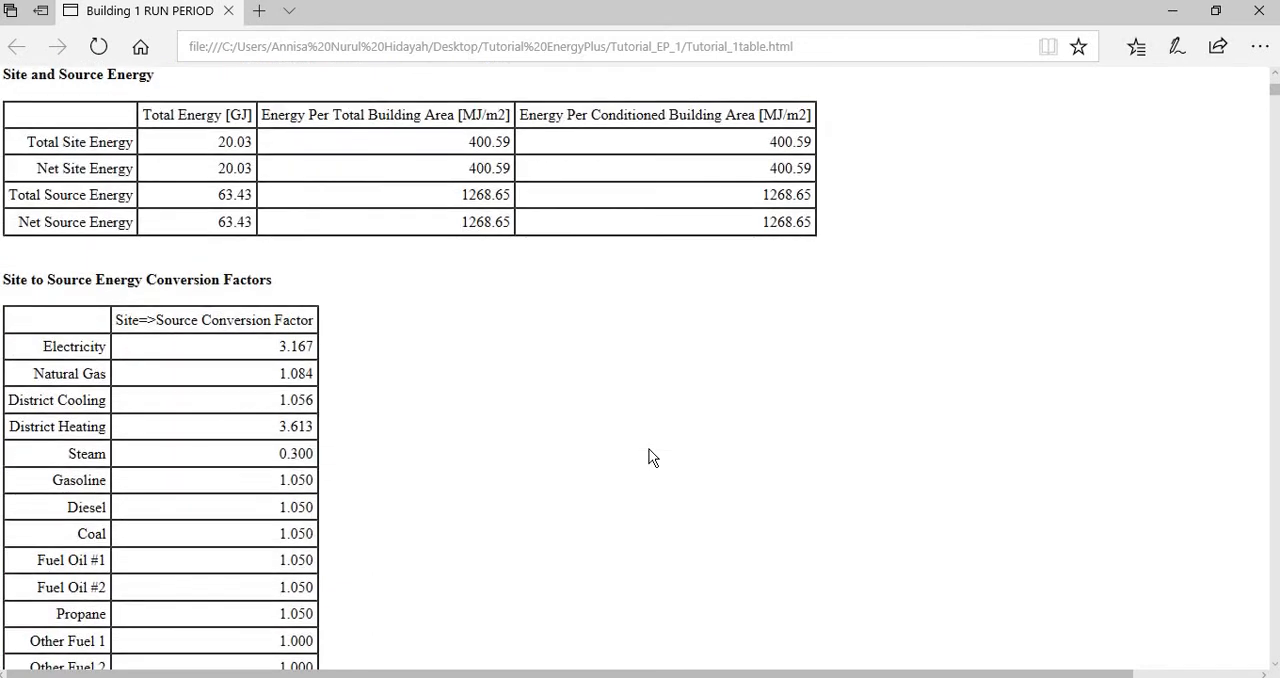
{"action": "scroll", "coordinate": [648, 457], "scroll_direction": "down", "scroll_amount": 4}
{"action": "scroll", "coordinate": [648, 457], "scroll_direction": "up", "scroll_amount": 5}
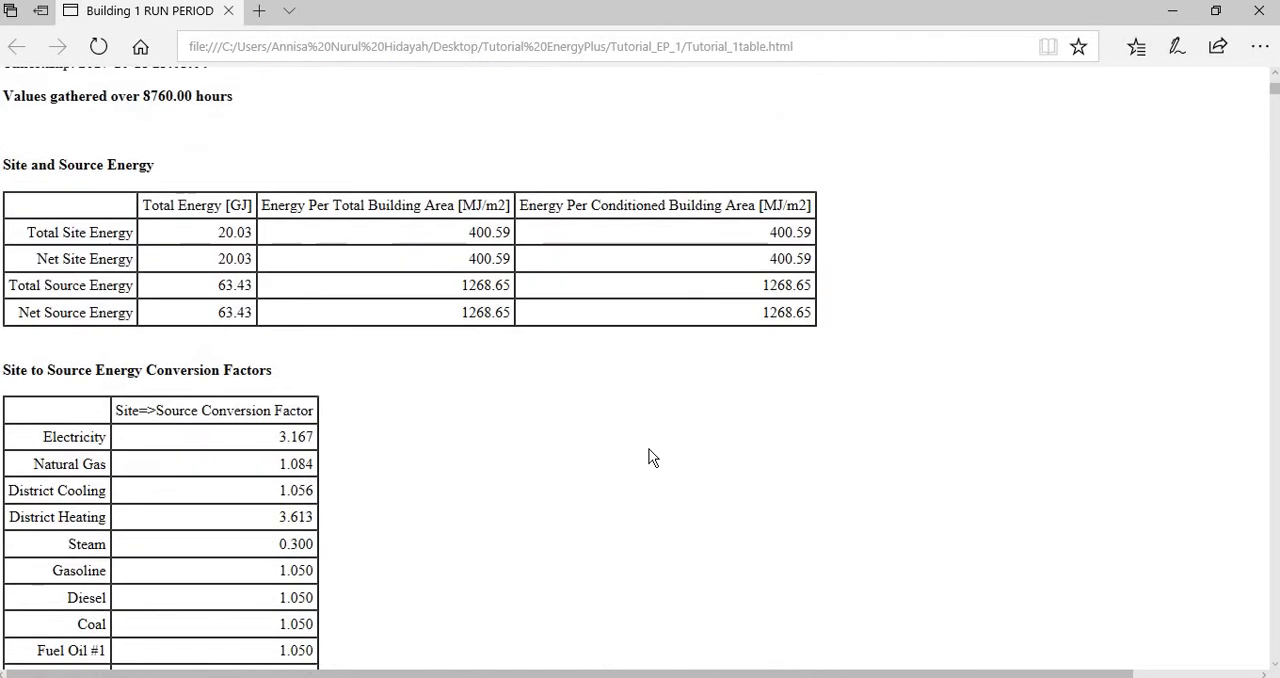
{"action": "double_click", "coordinate": [243, 205]}
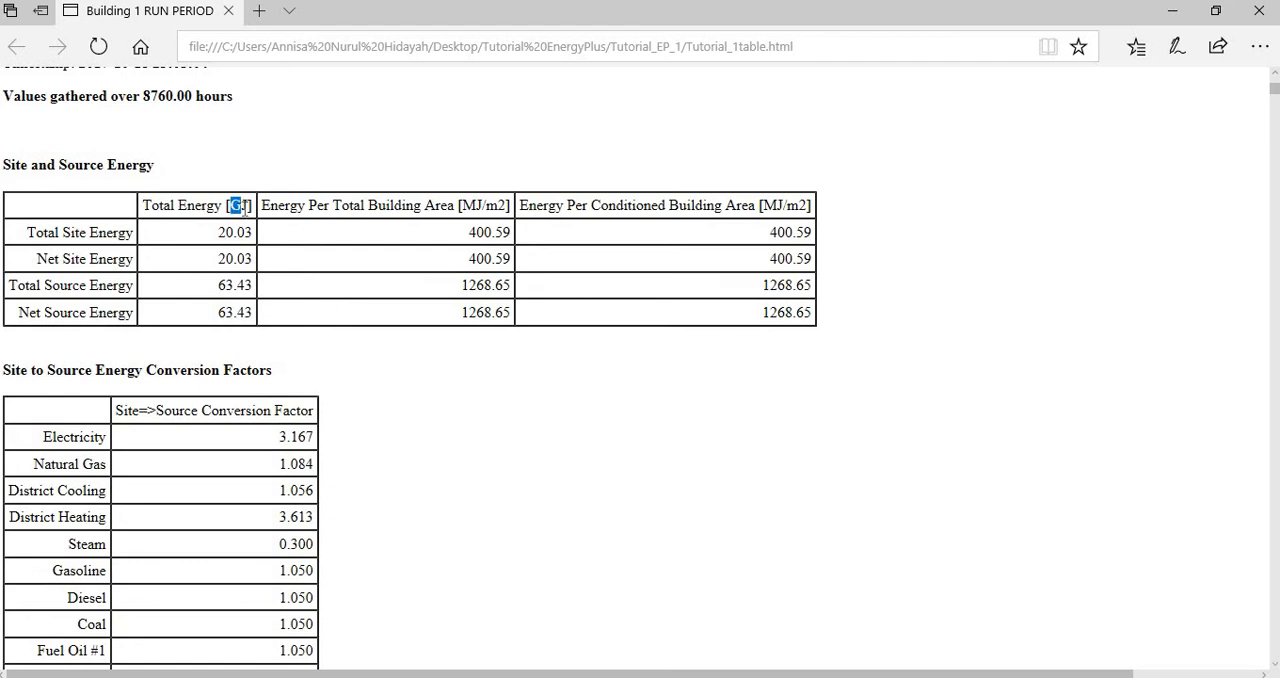
{"action": "scroll", "coordinate": [613, 441], "scroll_direction": "down", "scroll_amount": 7}
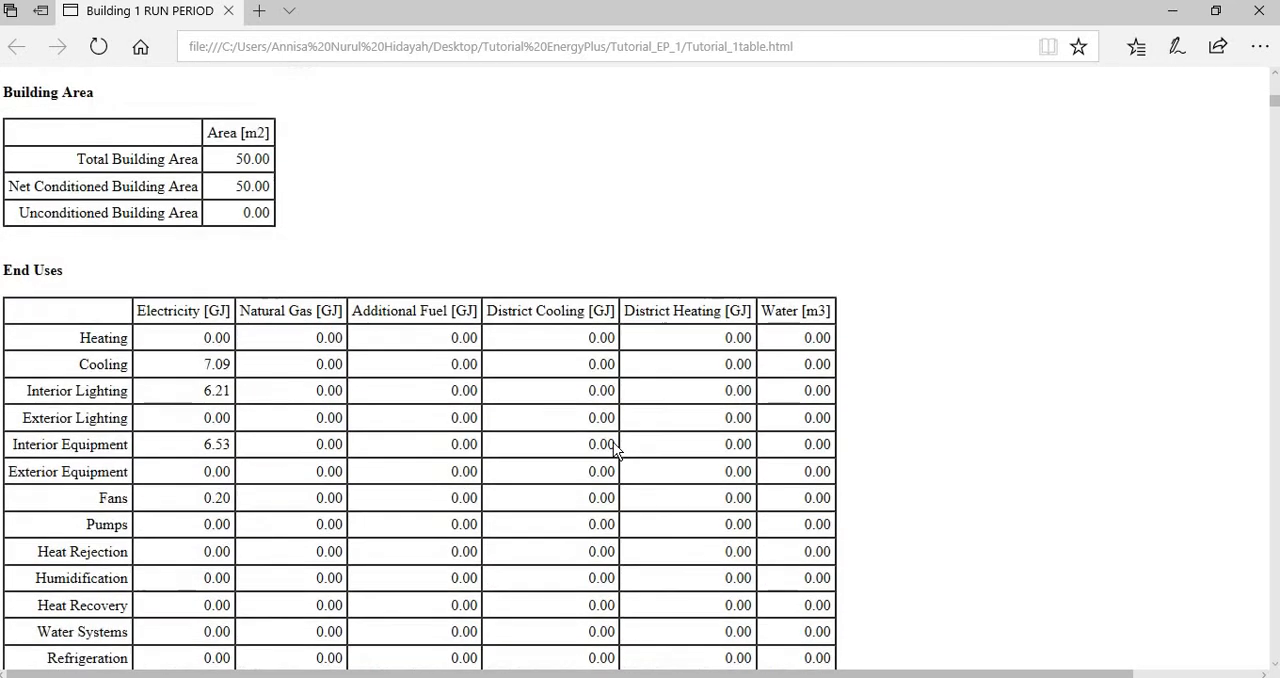
{"action": "scroll", "coordinate": [754, 405], "scroll_direction": "up", "scroll_amount": 8}
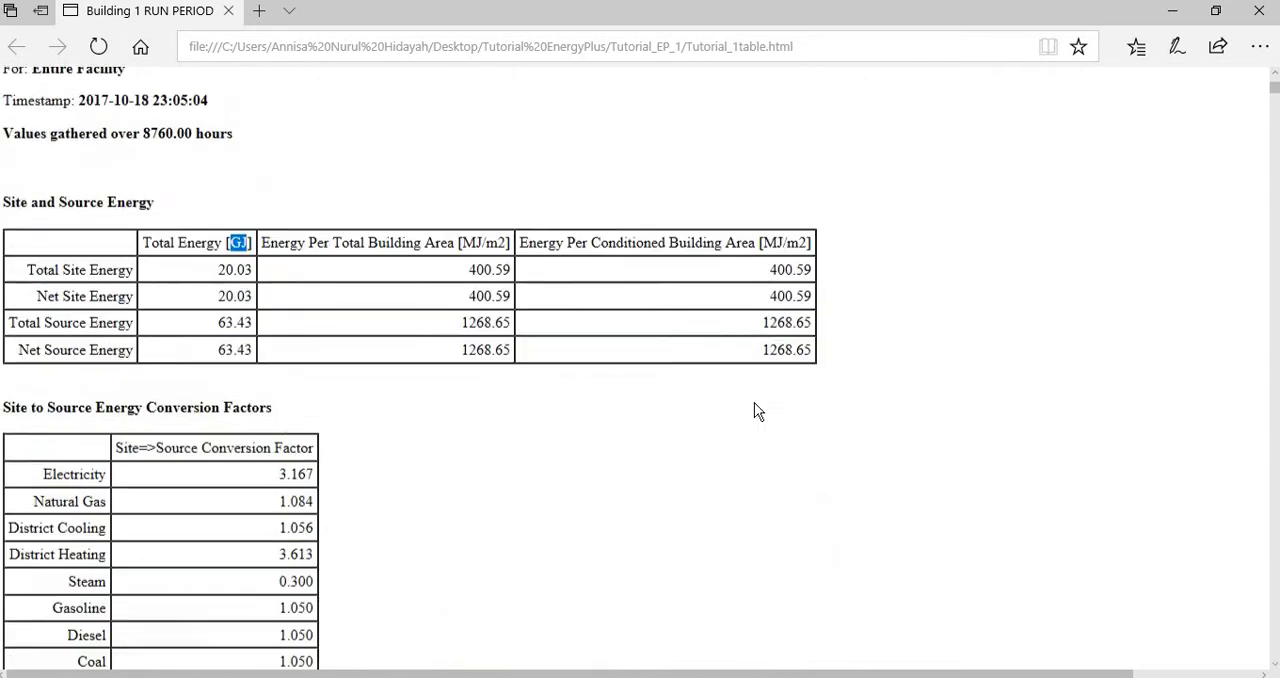
{"action": "left_click", "coordinate": [1256, 12]}
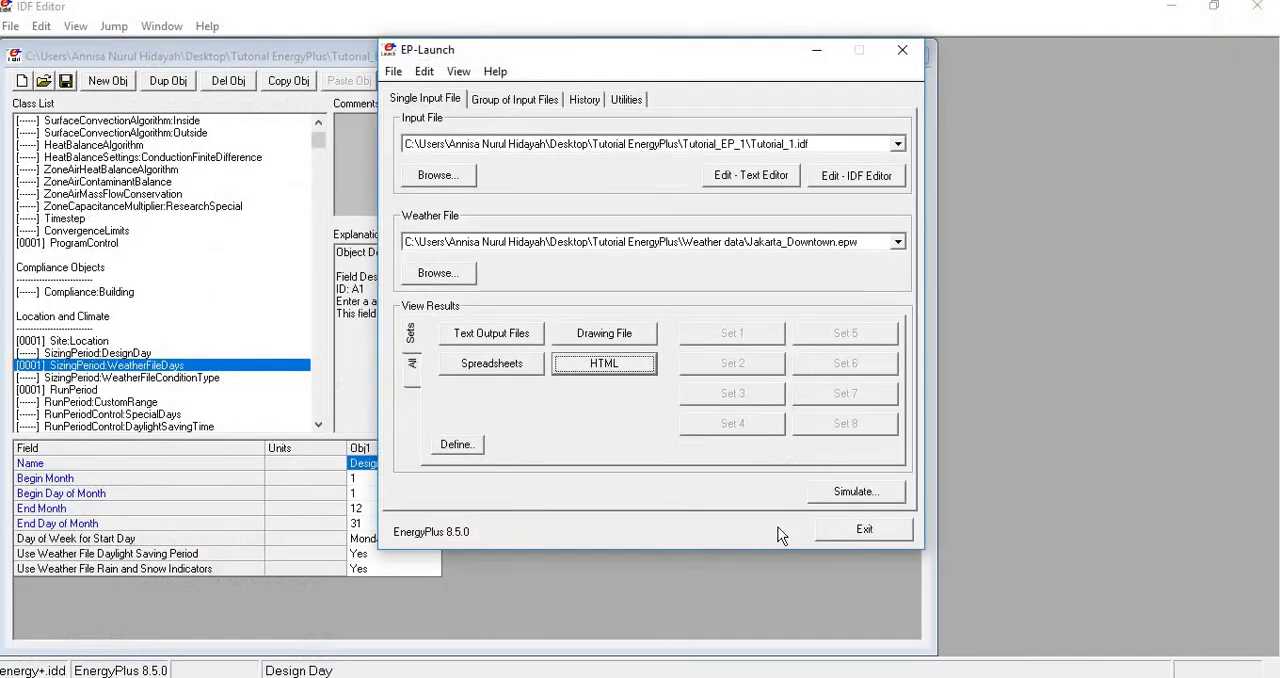
- Return to the IDF Editor and set Unit Conversion to JtoKWH in the OutputControl:Table:Style object
{"action": "left_click", "coordinate": [1041, 525]}
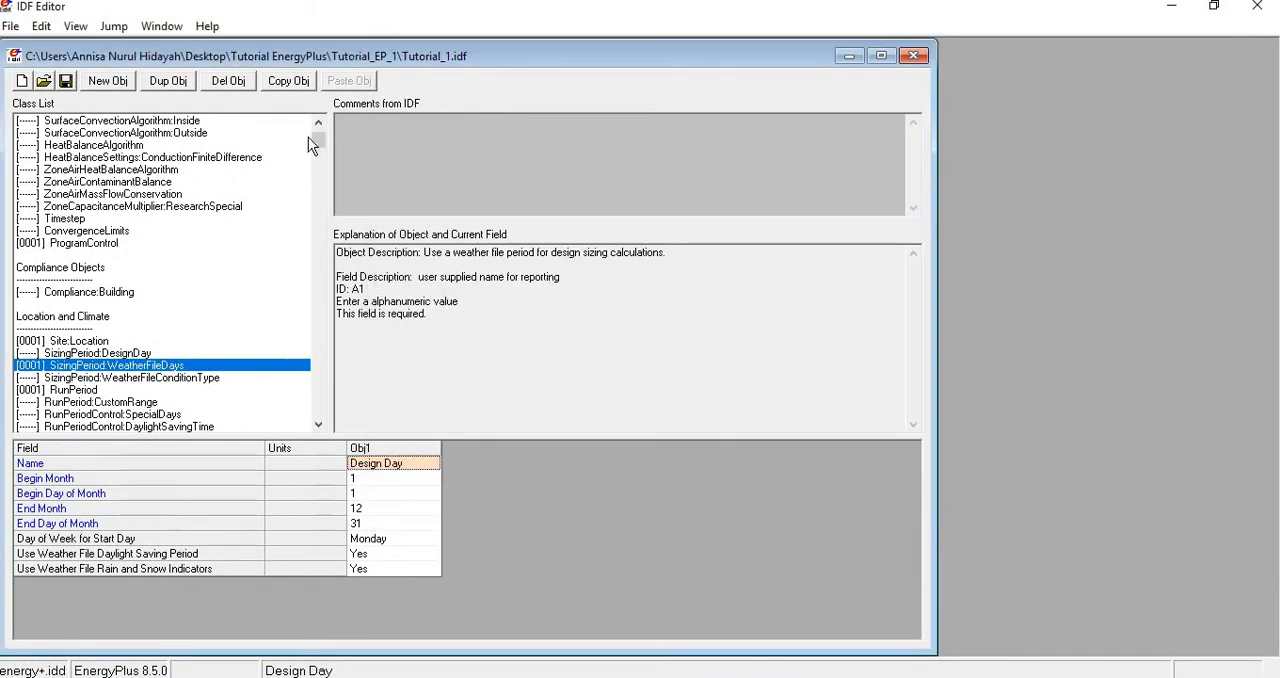
{"action": "left_click_drag", "start_coordinate": [320, 143], "coordinate": [294, 413]}
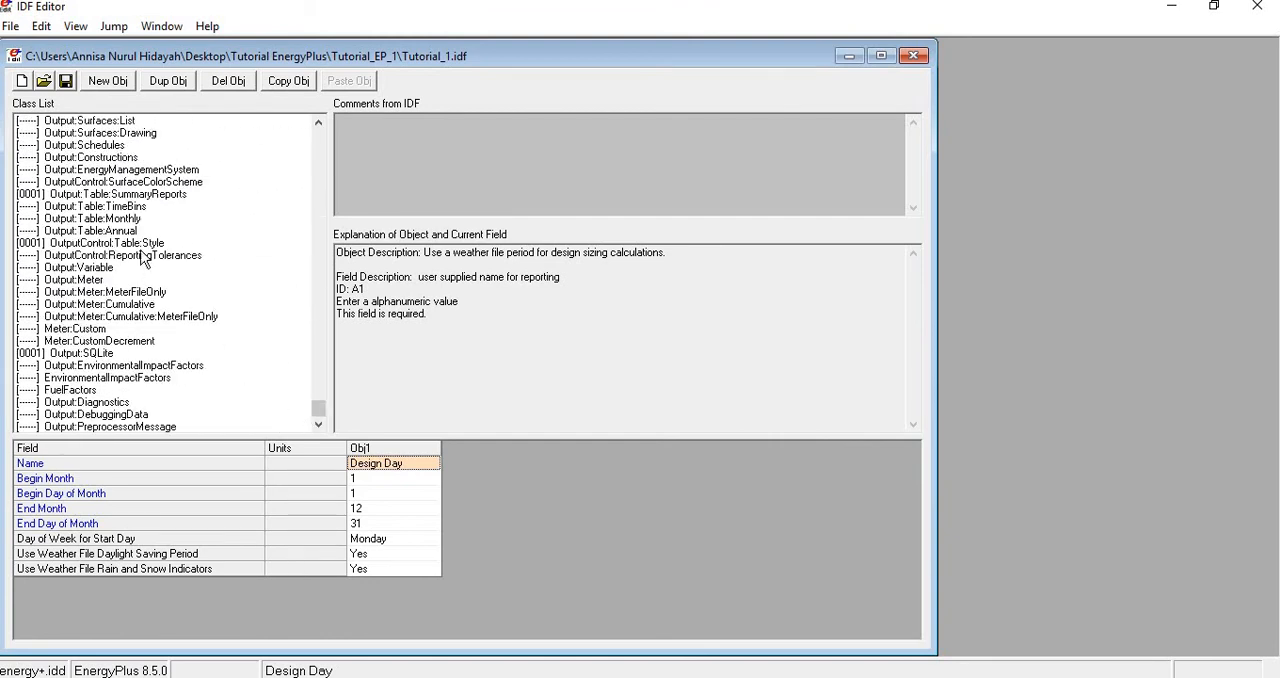
{"action": "left_click", "coordinate": [139, 246]}
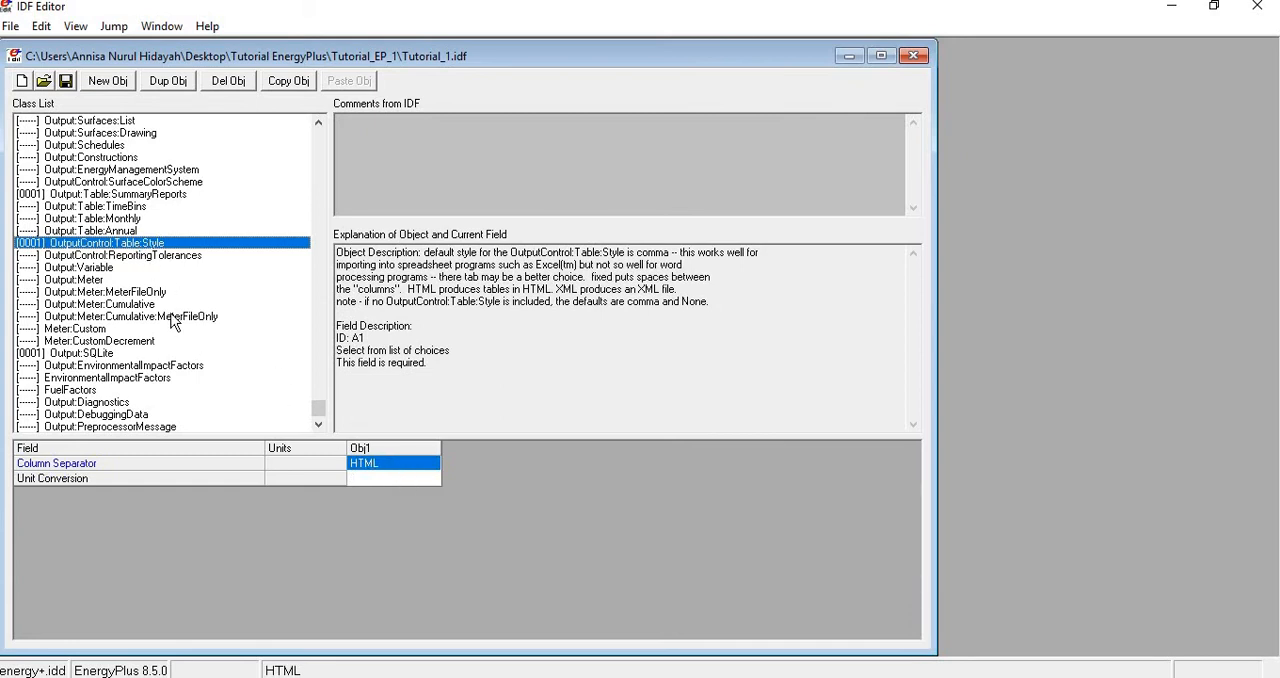
{"action": "left_click_drag", "start_coordinate": [318, 408], "coordinate": [349, 441]}
{"action": "scroll", "coordinate": [143, 343], "scroll_direction": "up", "scroll_amount": 1}
{"action": "scroll", "coordinate": [143, 343], "scroll_direction": "up", "scroll_amount": 5}
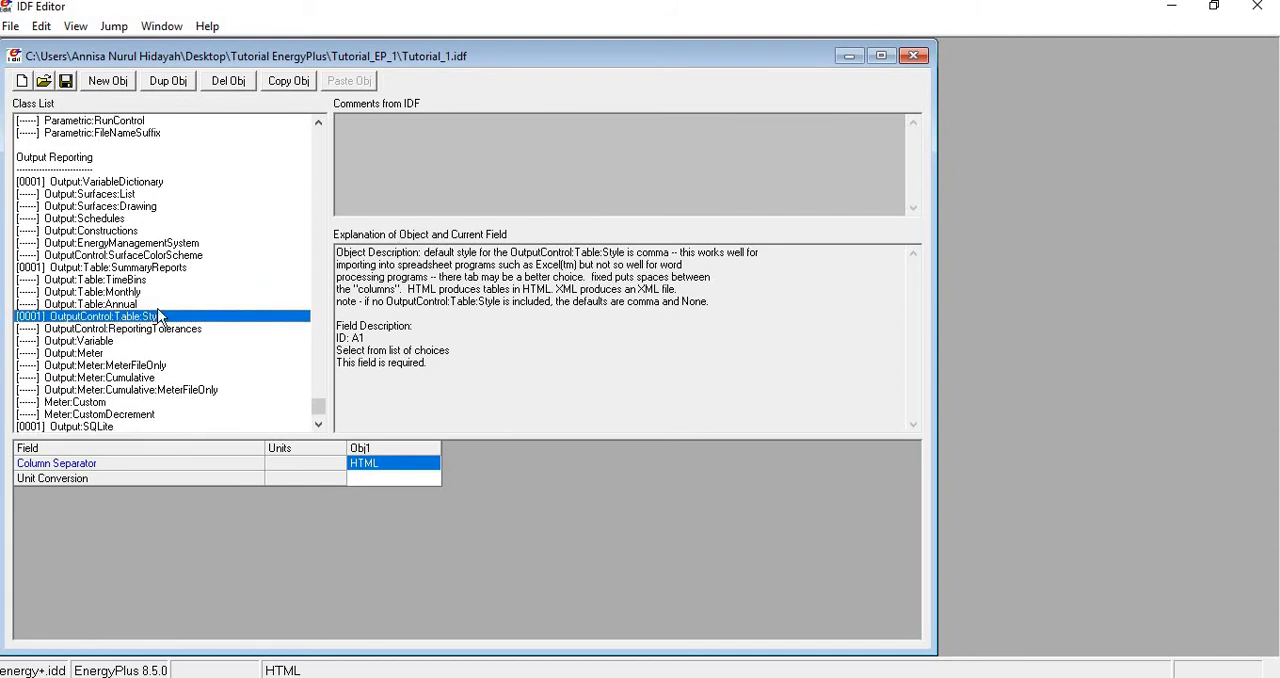
{"action": "left_click", "coordinate": [400, 479]}
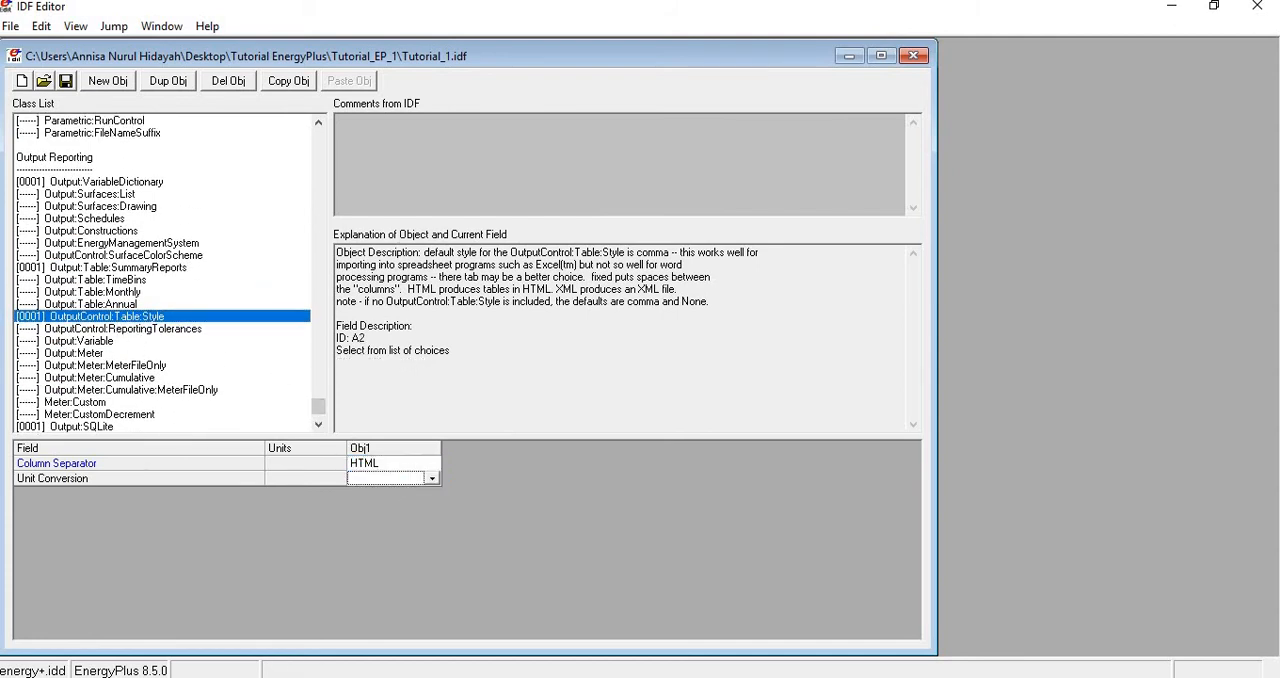
{"action": "left_click", "coordinate": [432, 480]}
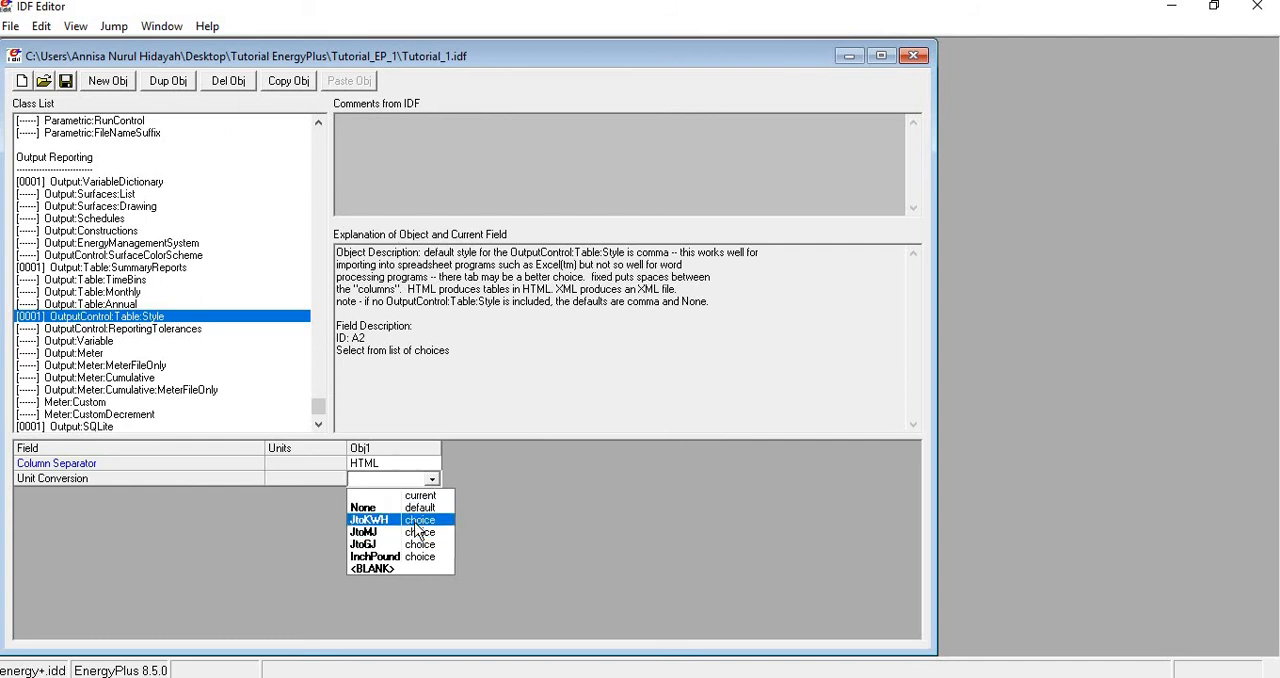
{"action": "left_click", "coordinate": [418, 530]}
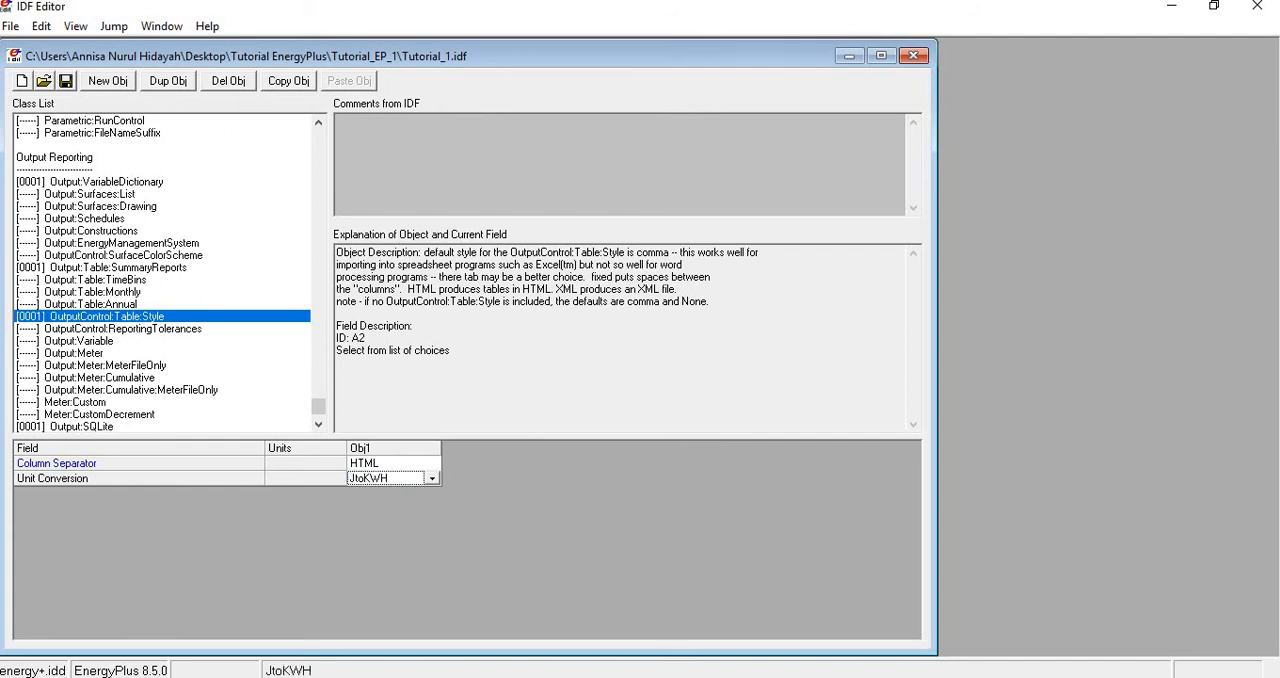
- Switch to EP-Launch, rerun the Tutorial_1.idf simulation, and open its error file
{"action": "key", "text": "alt+Tab"}
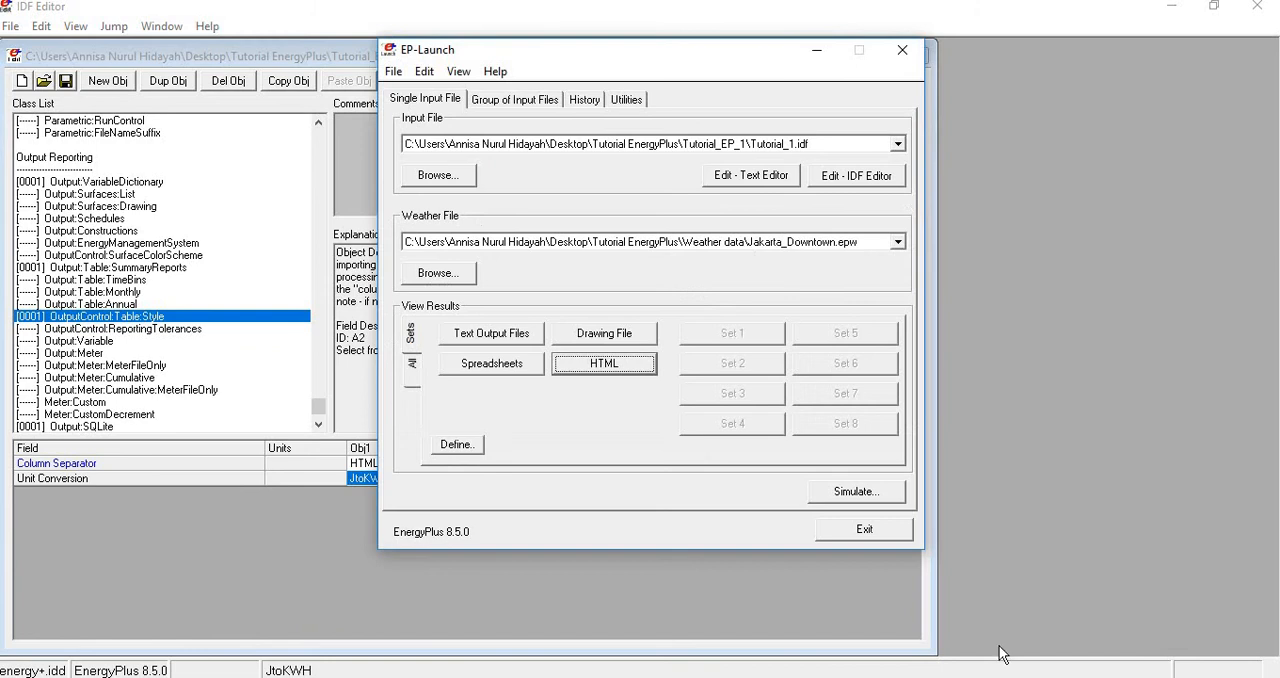
{"action": "left_click", "coordinate": [858, 498]}
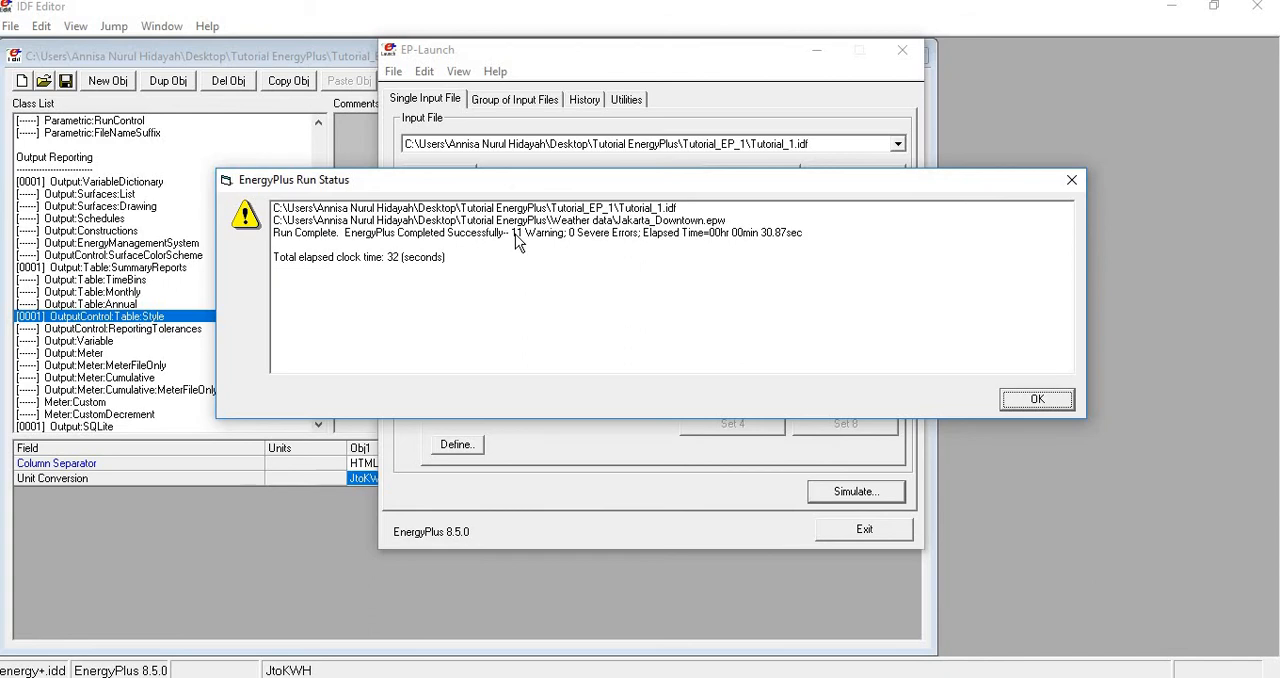
{"action": "left_click", "coordinate": [1037, 399]}
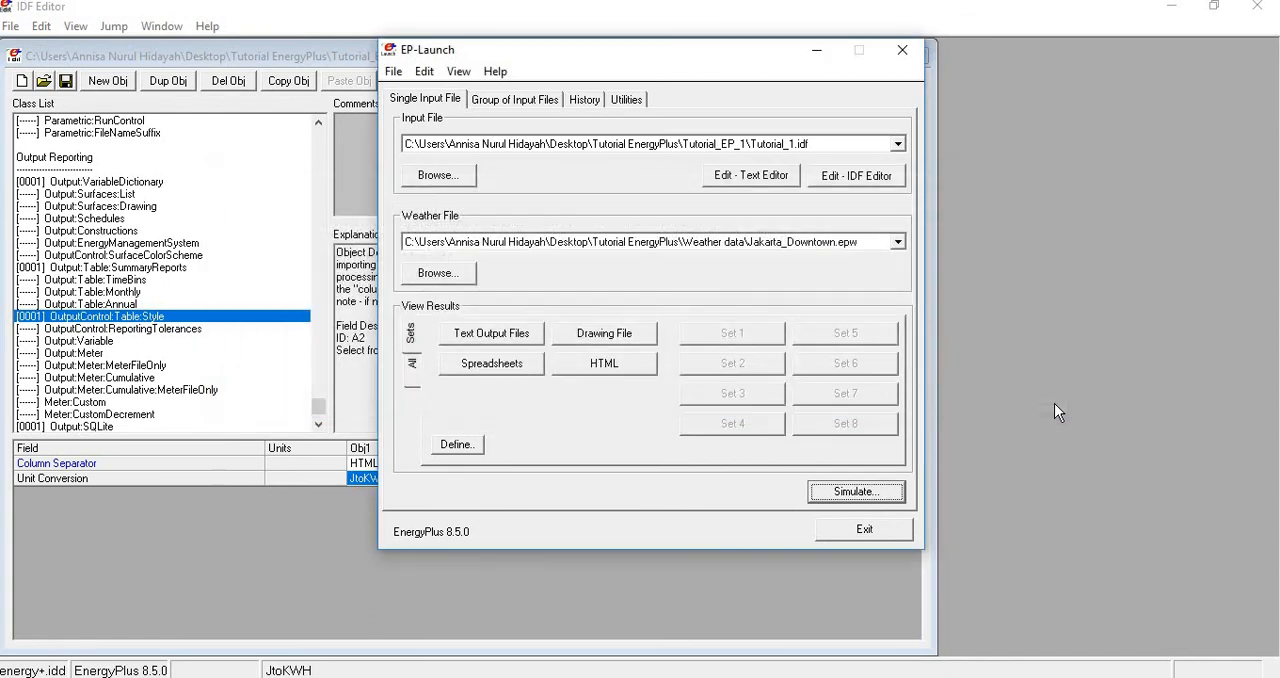
{"action": "left_click", "coordinate": [411, 370]}
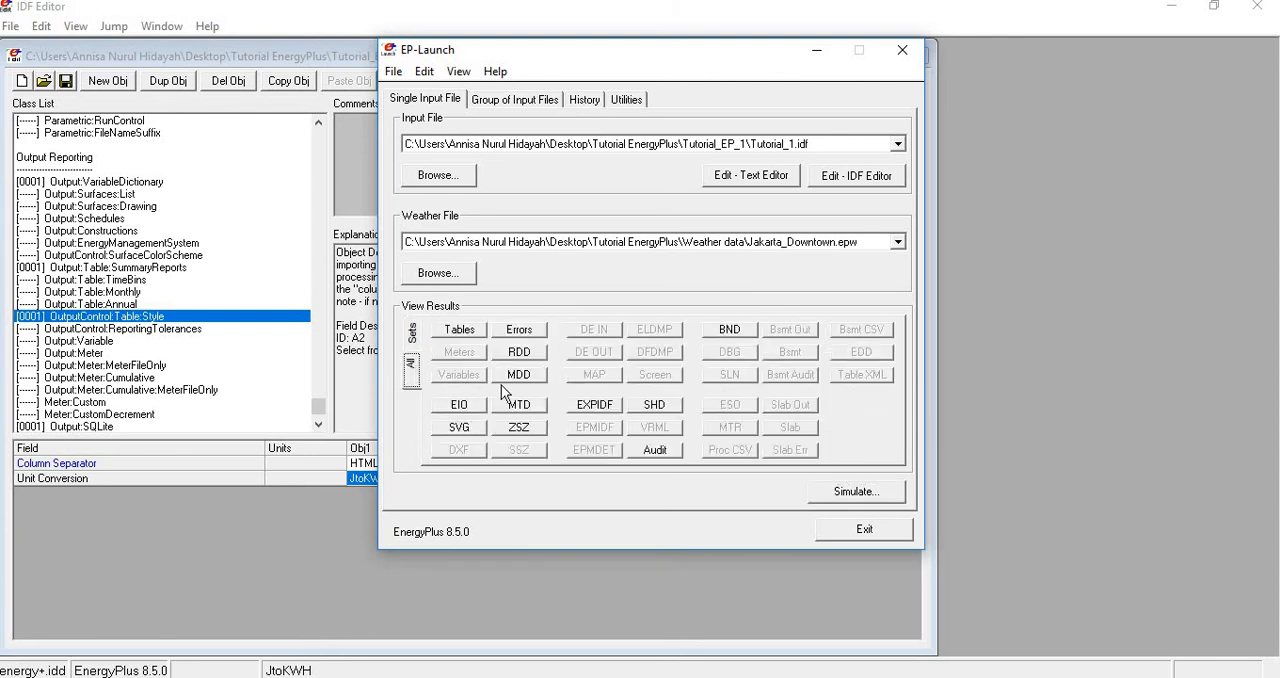
{"action": "left_click", "coordinate": [521, 330]}
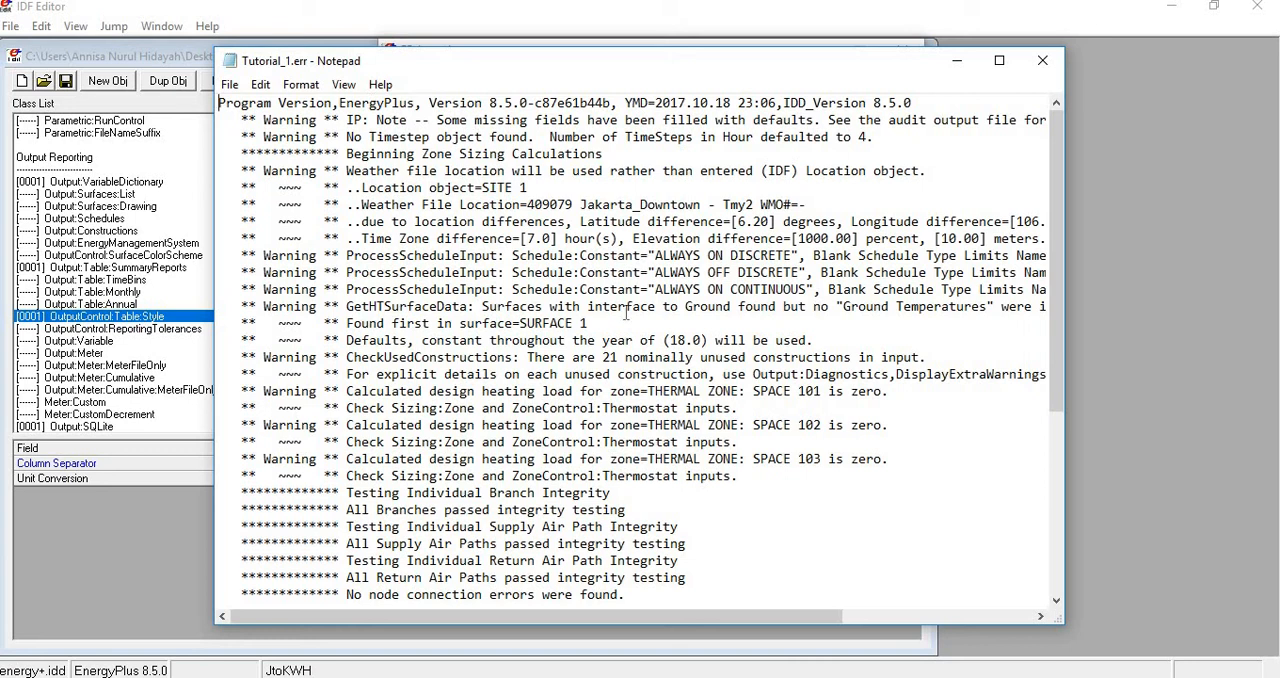
- Review the zero design heating load and unused constructions warnings in Tutorial_1.err, and close the file
{"action": "scroll", "coordinate": [673, 352], "scroll_direction": "down", "scroll_amount": 1}
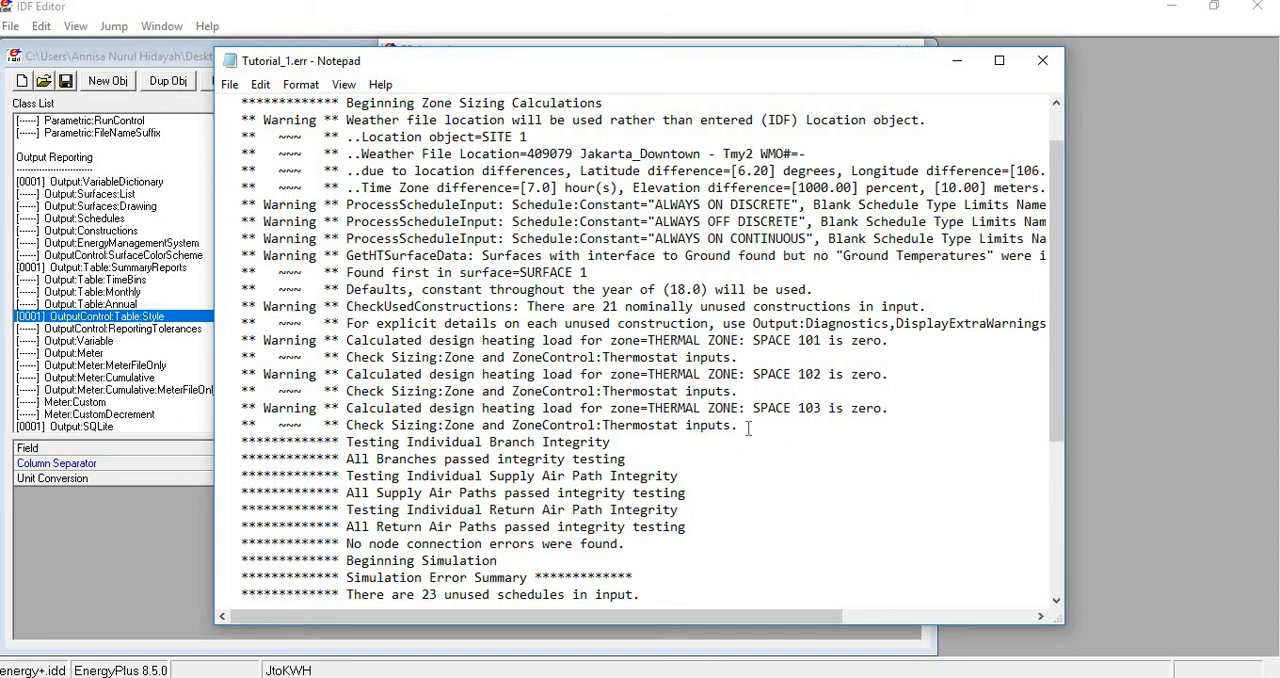
{"action": "left_click_drag", "start_coordinate": [748, 428], "coordinate": [216, 340]}
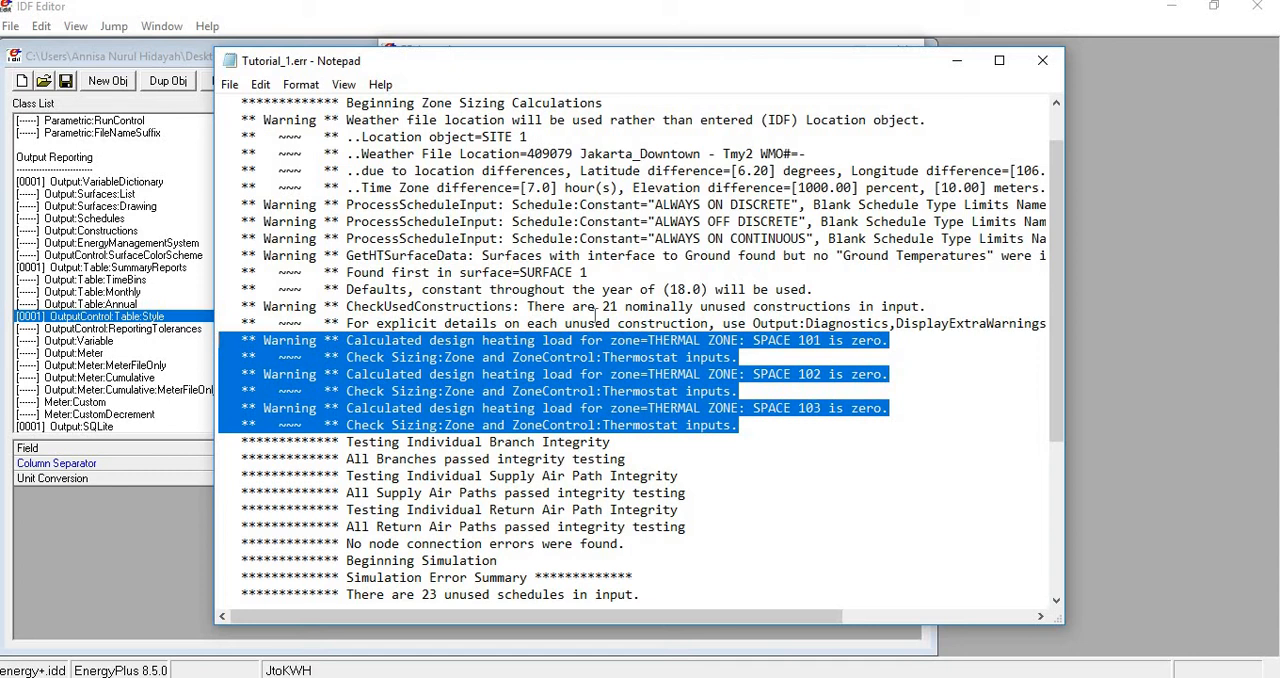
{"action": "left_click_drag", "start_coordinate": [603, 307], "coordinate": [852, 307]}
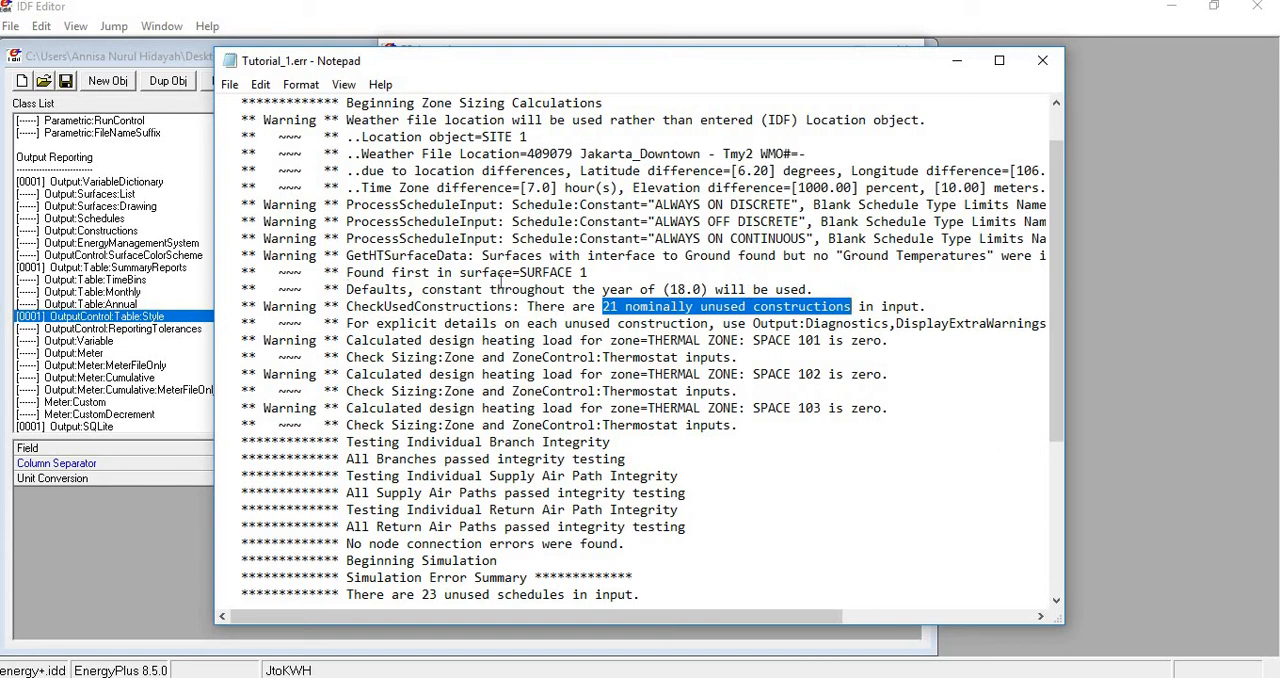
{"action": "left_click", "coordinate": [1042, 61]}
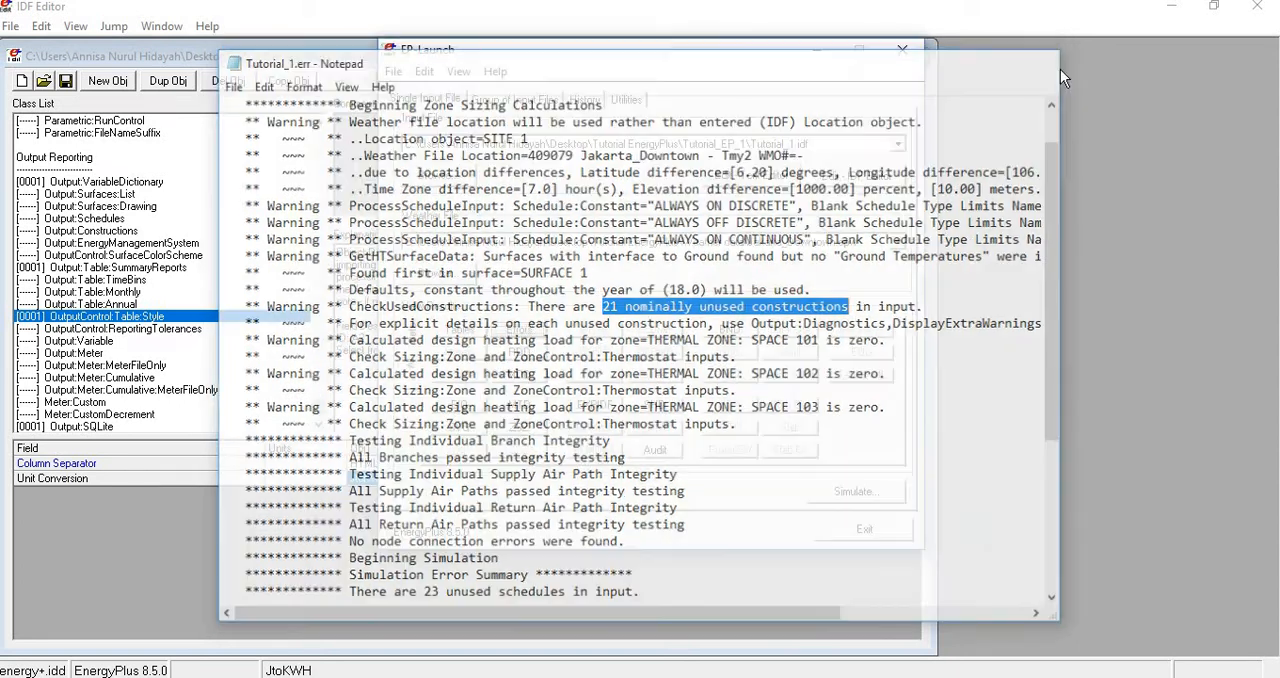
- Open the HTML results report from EP-Launch and examine the site and source rows of the Site and Source Energy table
{"action": "left_click", "coordinate": [411, 333]}
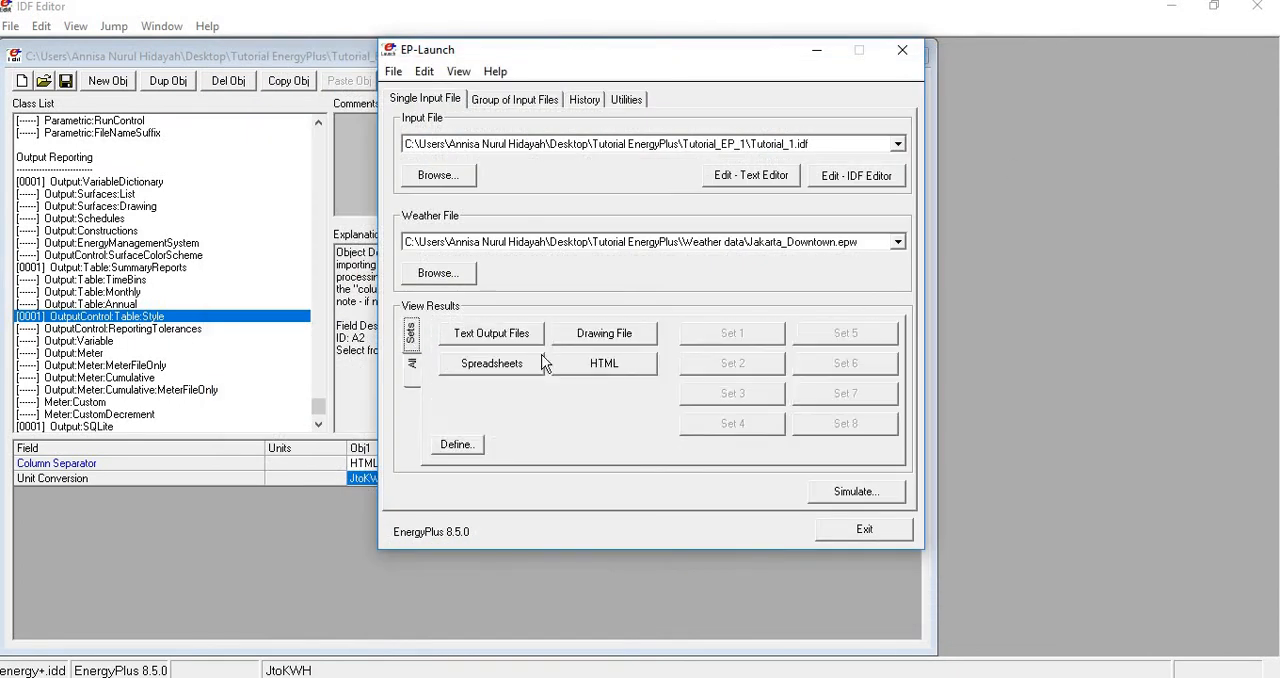
{"action": "left_click", "coordinate": [578, 368]}
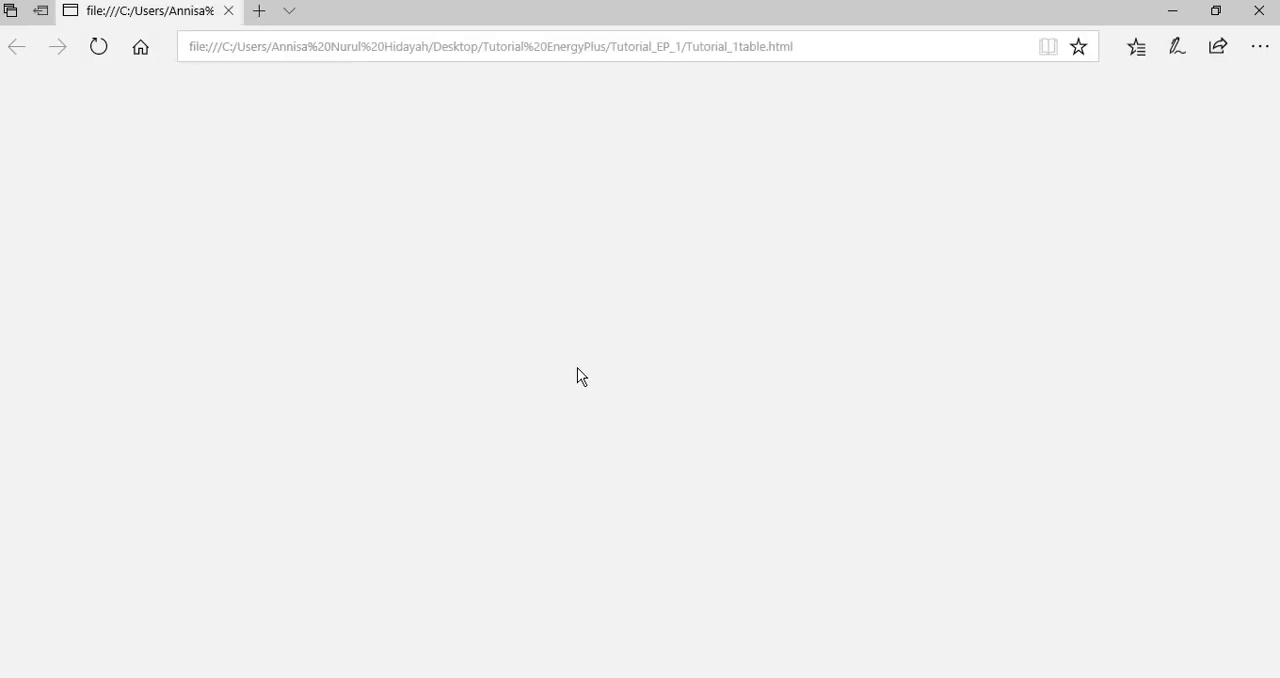
{"action": "scroll", "coordinate": [580, 372], "scroll_direction": "down", "scroll_amount": 5}
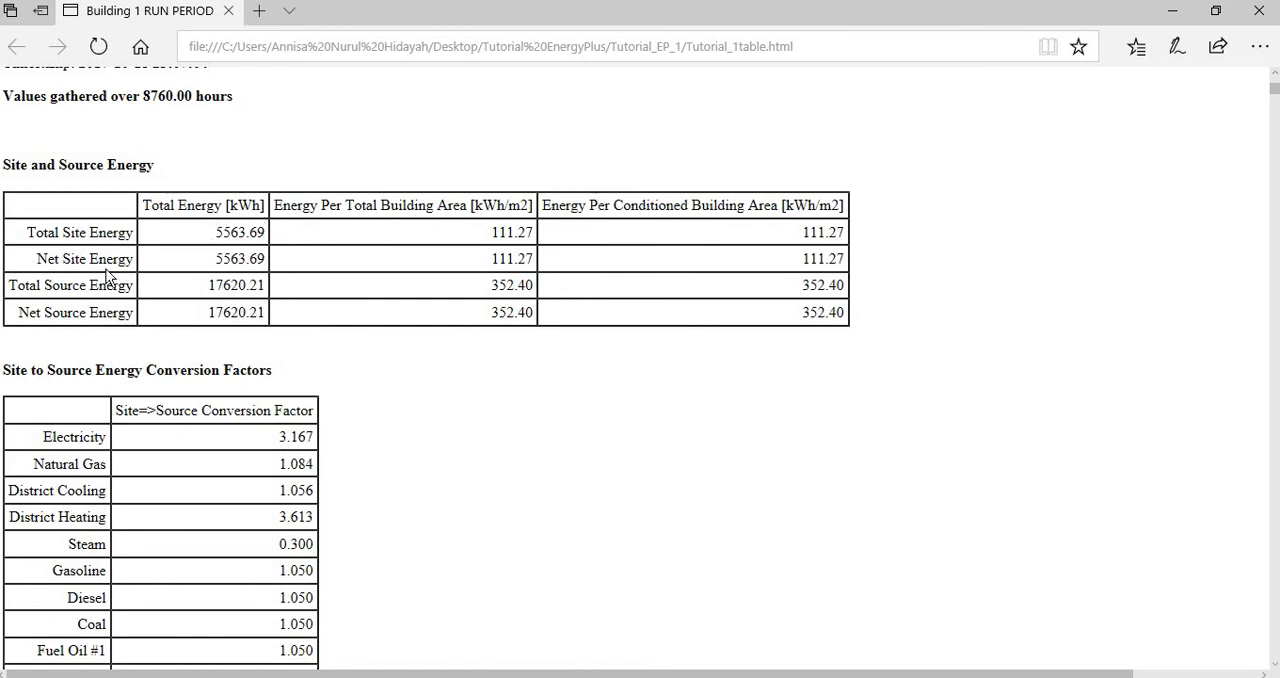
{"action": "left_click_drag", "start_coordinate": [59, 233], "coordinate": [128, 247]}
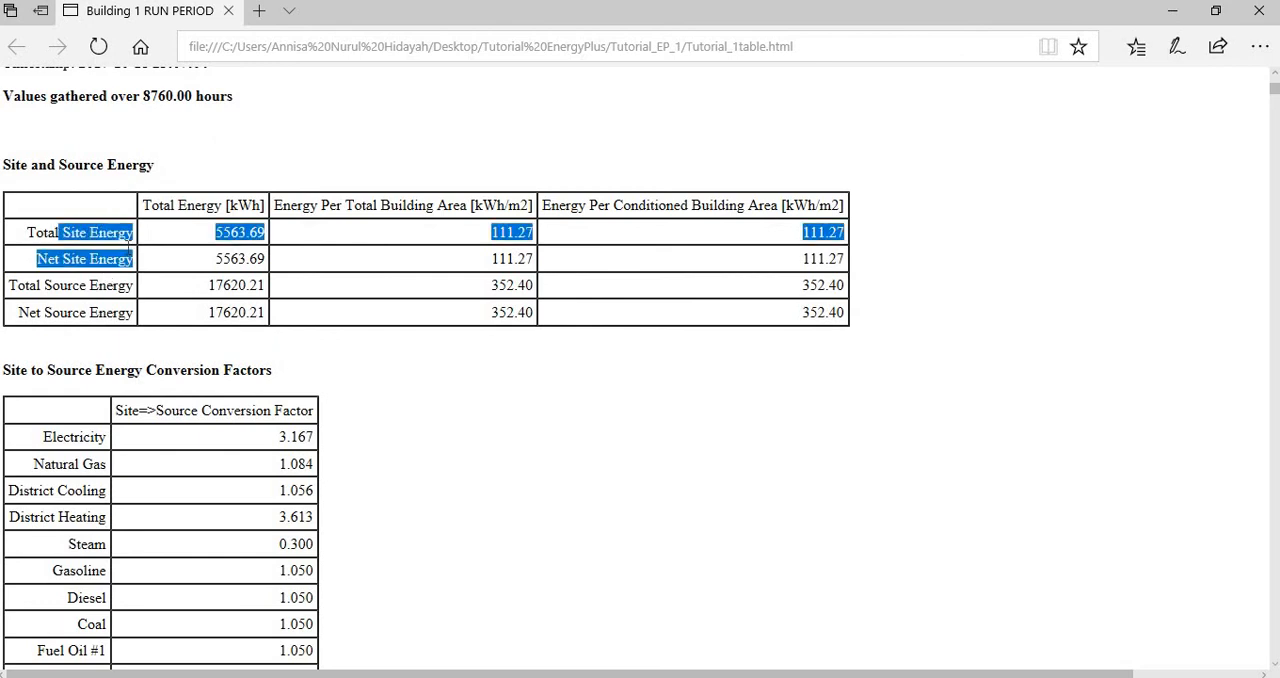
{"action": "left_click", "coordinate": [85, 261]}
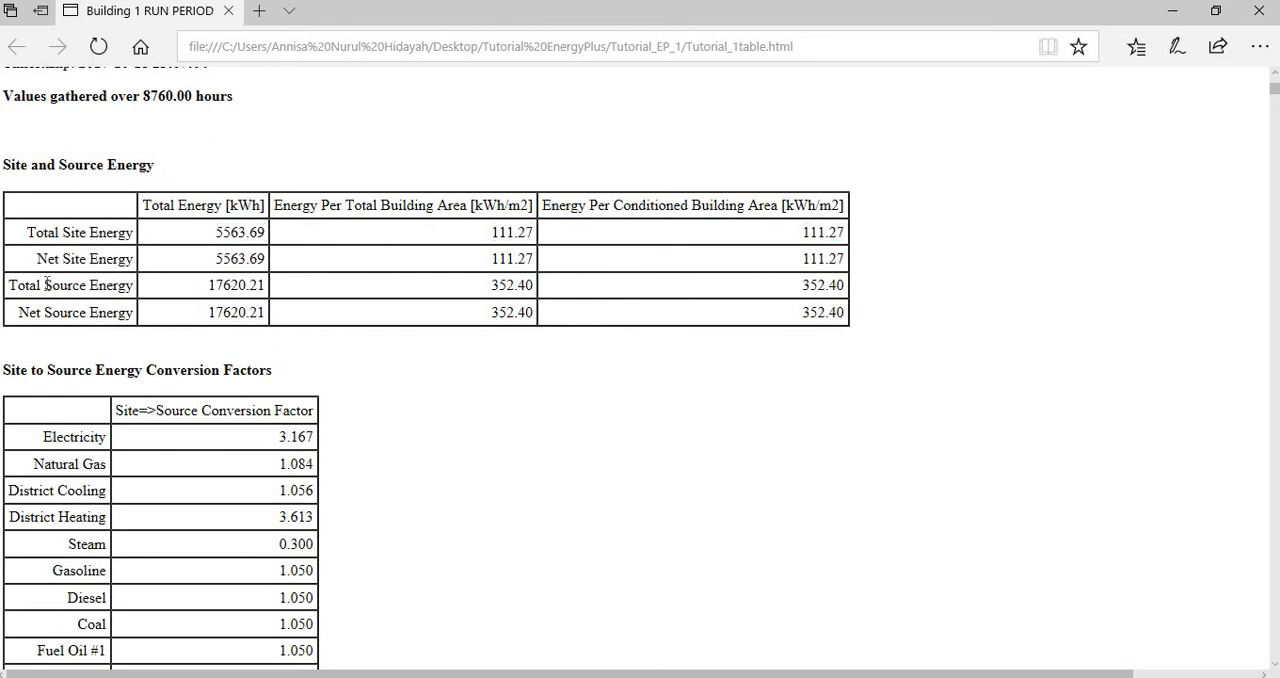
{"action": "left_click_drag", "start_coordinate": [45, 285], "coordinate": [130, 313]}
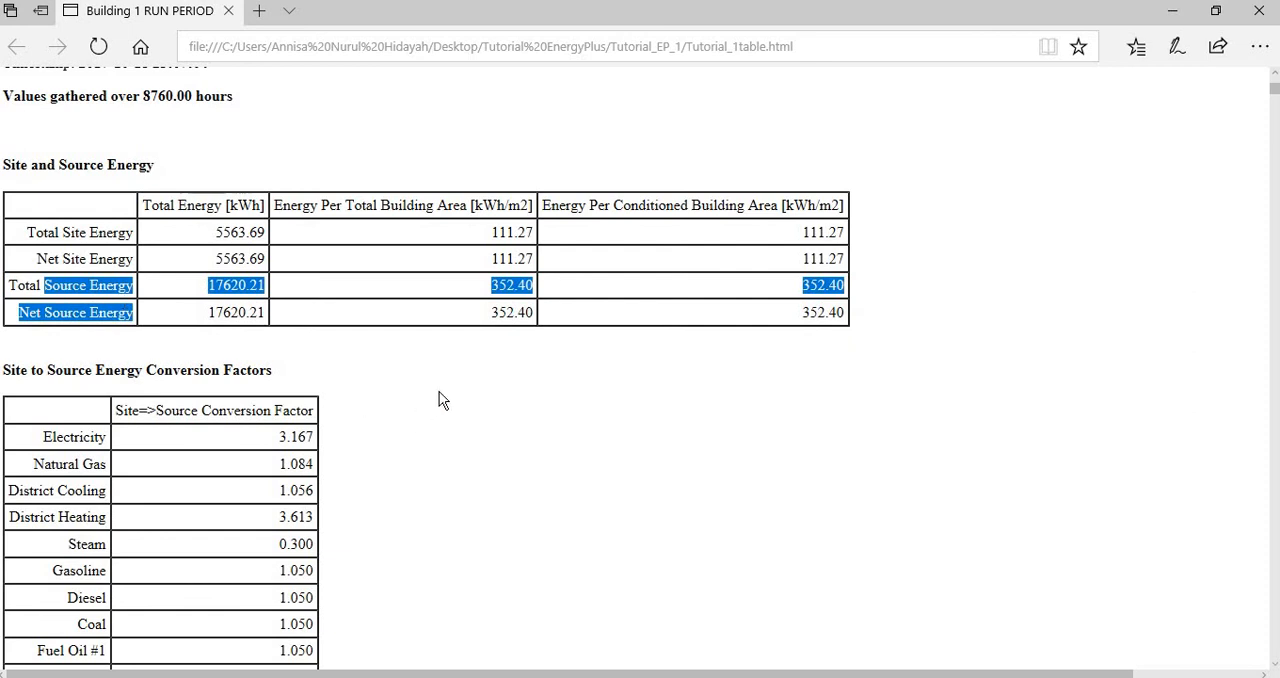
{"action": "left_click", "coordinate": [470, 358]}
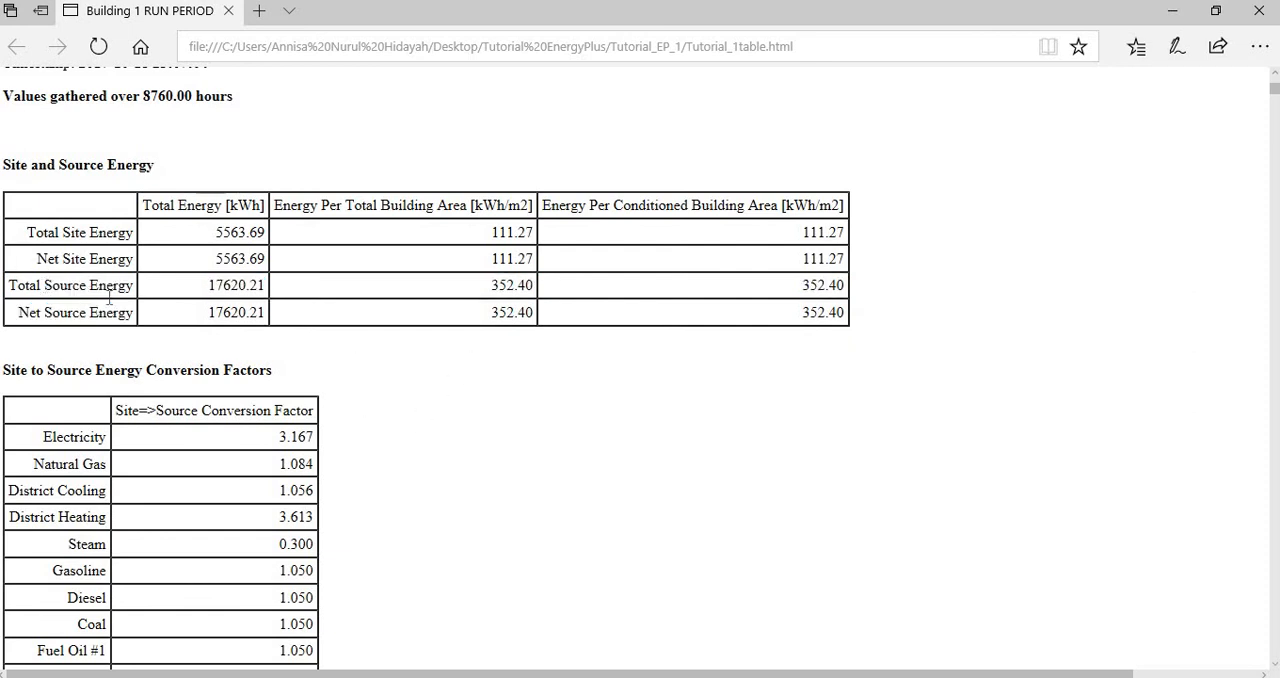
{"action": "left_click_drag", "start_coordinate": [45, 285], "coordinate": [163, 329]}
{"action": "left_click", "coordinate": [589, 477]}
{"action": "scroll", "coordinate": [589, 477], "scroll_direction": "down", "scroll_amount": 7}
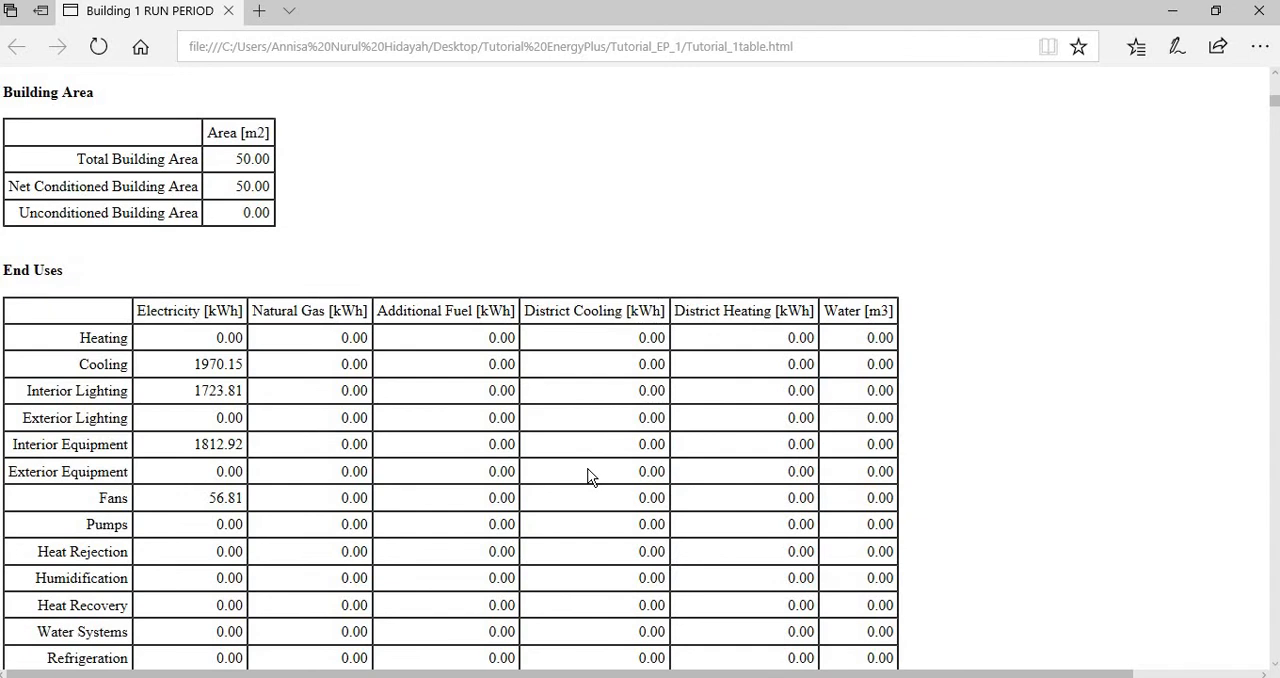
{"action": "scroll", "coordinate": [589, 477], "scroll_direction": "up", "scroll_amount": 7}
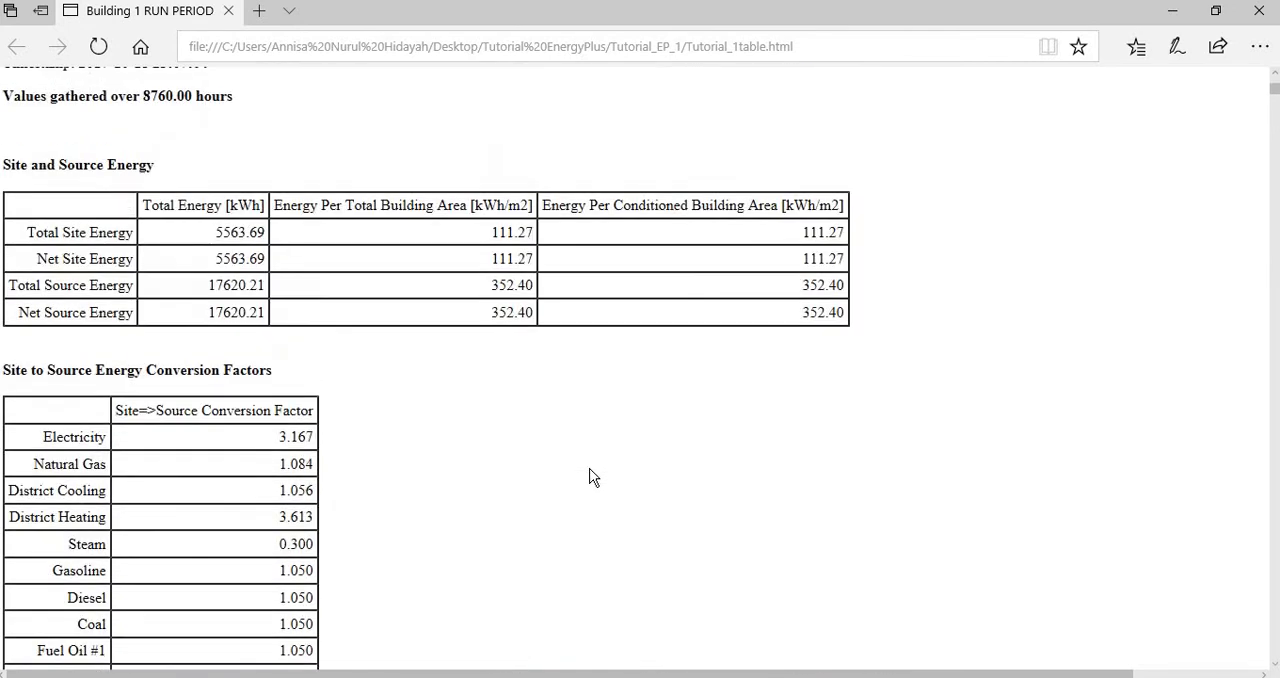
- Examine the cooling and fan electricity use in the End Uses table of the report
{"action": "scroll", "coordinate": [601, 505], "scroll_direction": "down", "scroll_amount": 7}
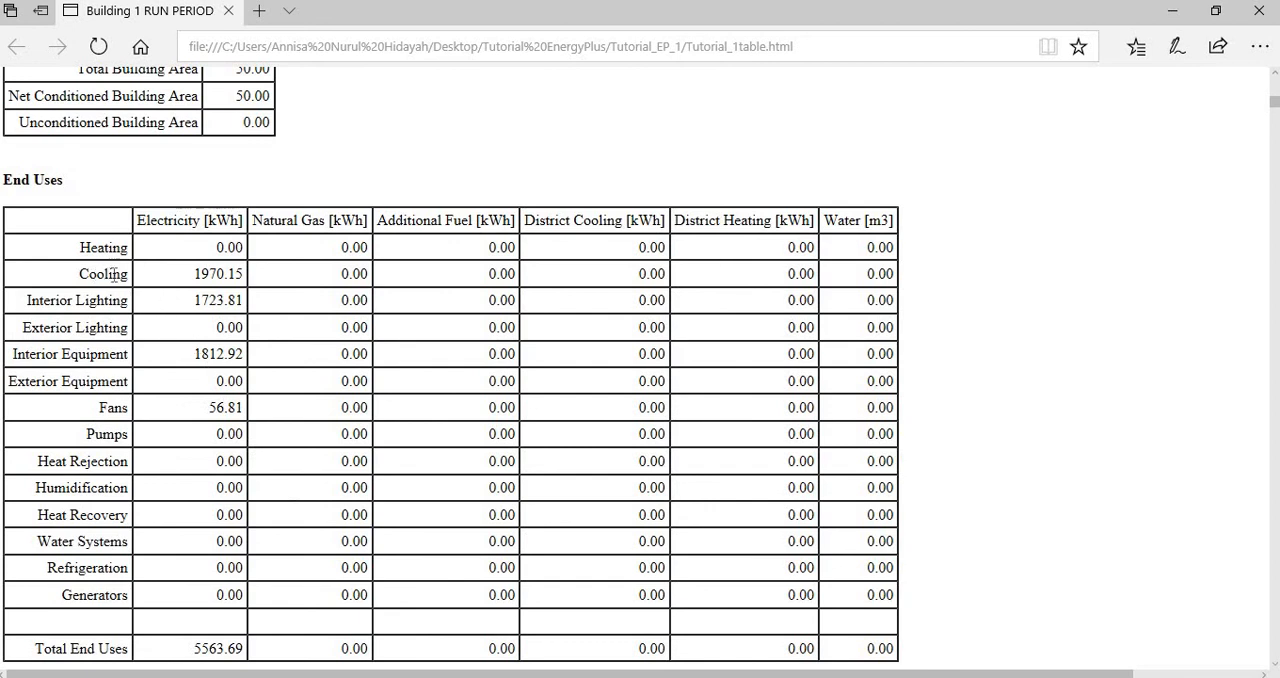
{"action": "left_click_drag", "start_coordinate": [89, 274], "coordinate": [116, 275]}
{"action": "left_click", "coordinate": [117, 410]}
{"action": "double_click", "coordinate": [117, 410]}
{"action": "left_click", "coordinate": [222, 290]}
{"action": "scroll", "coordinate": [222, 290], "scroll_direction": "down", "scroll_amount": 5}
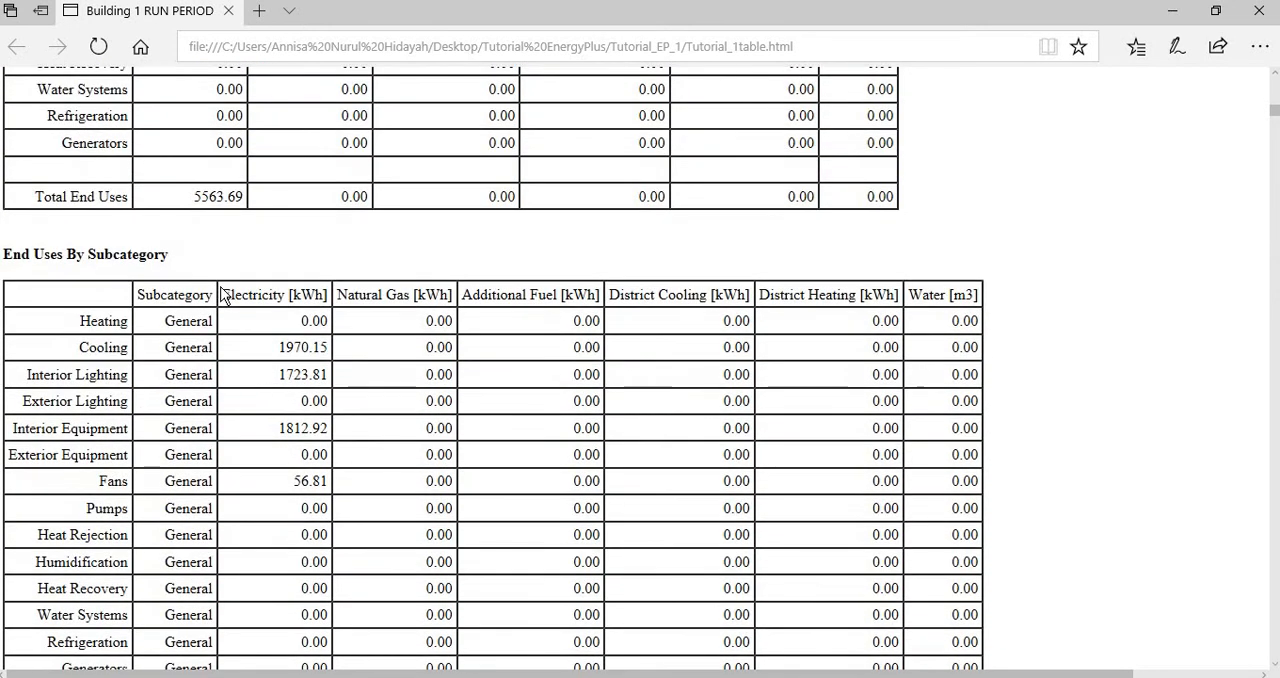
- Look through the report's normalized metrics, water source and Comfort and Setpoint Not Met Summary tables, down to the table of contents
{"action": "scroll", "coordinate": [376, 375], "scroll_direction": "down", "scroll_amount": 10}
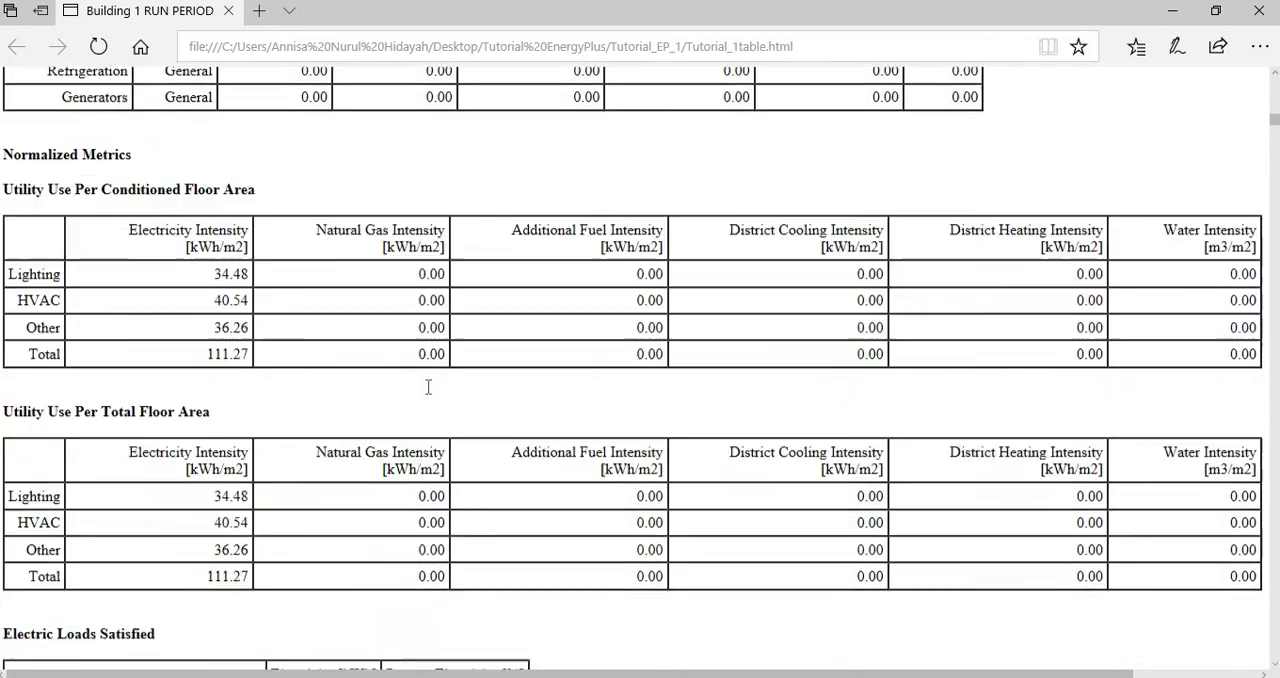
{"action": "scroll", "coordinate": [428, 387], "scroll_direction": "down", "scroll_amount": 12}
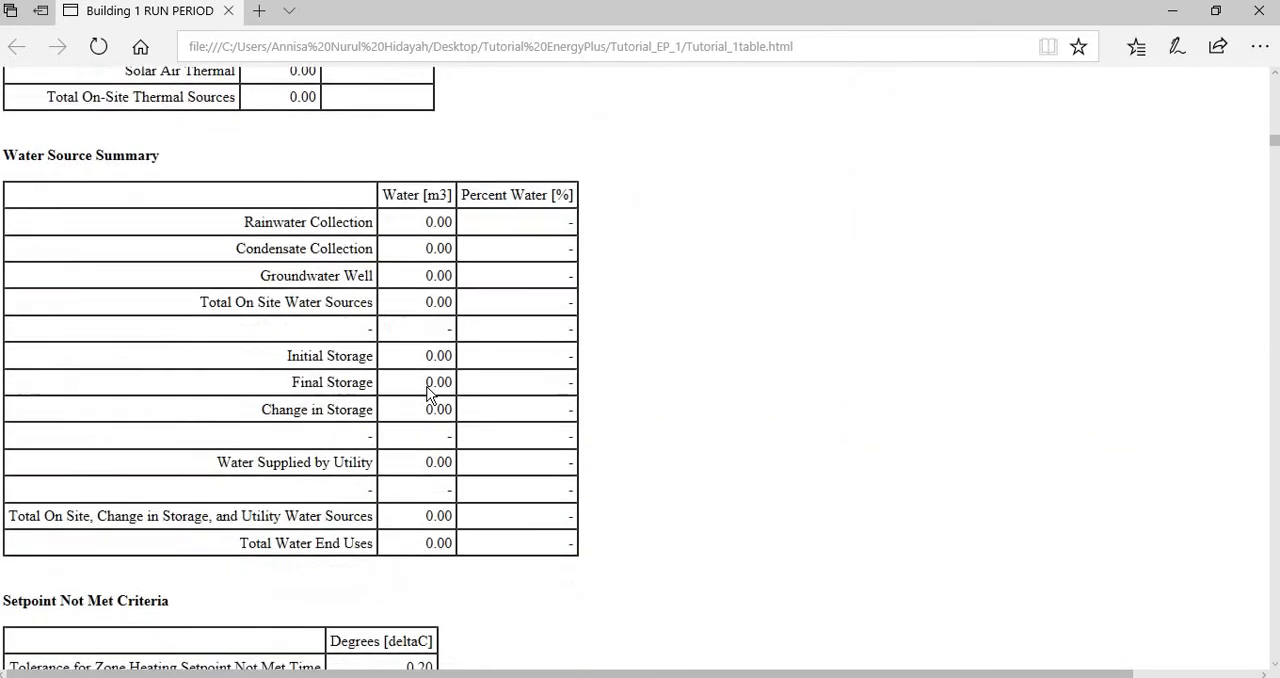
{"action": "scroll", "coordinate": [428, 396], "scroll_direction": "down", "scroll_amount": 4}
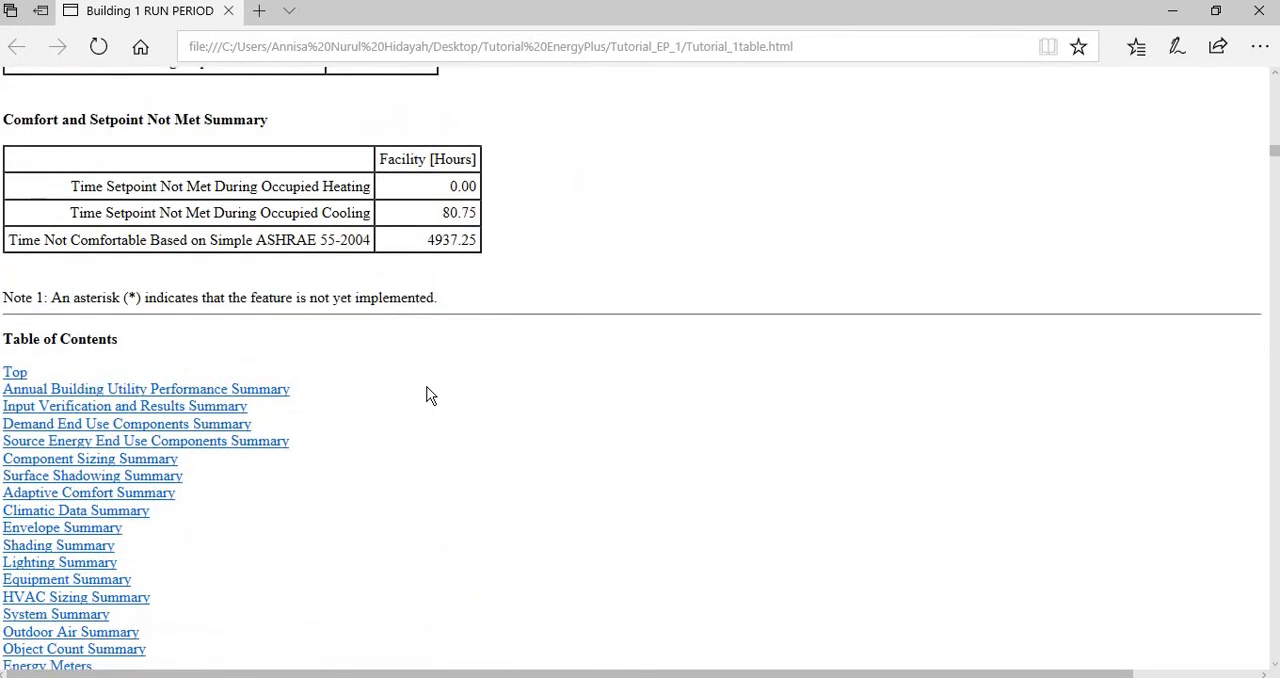
{"action": "scroll", "coordinate": [563, 451], "scroll_direction": "up", "scroll_amount": 6}
{"action": "scroll", "coordinate": [572, 448], "scroll_direction": "down", "scroll_amount": 4}
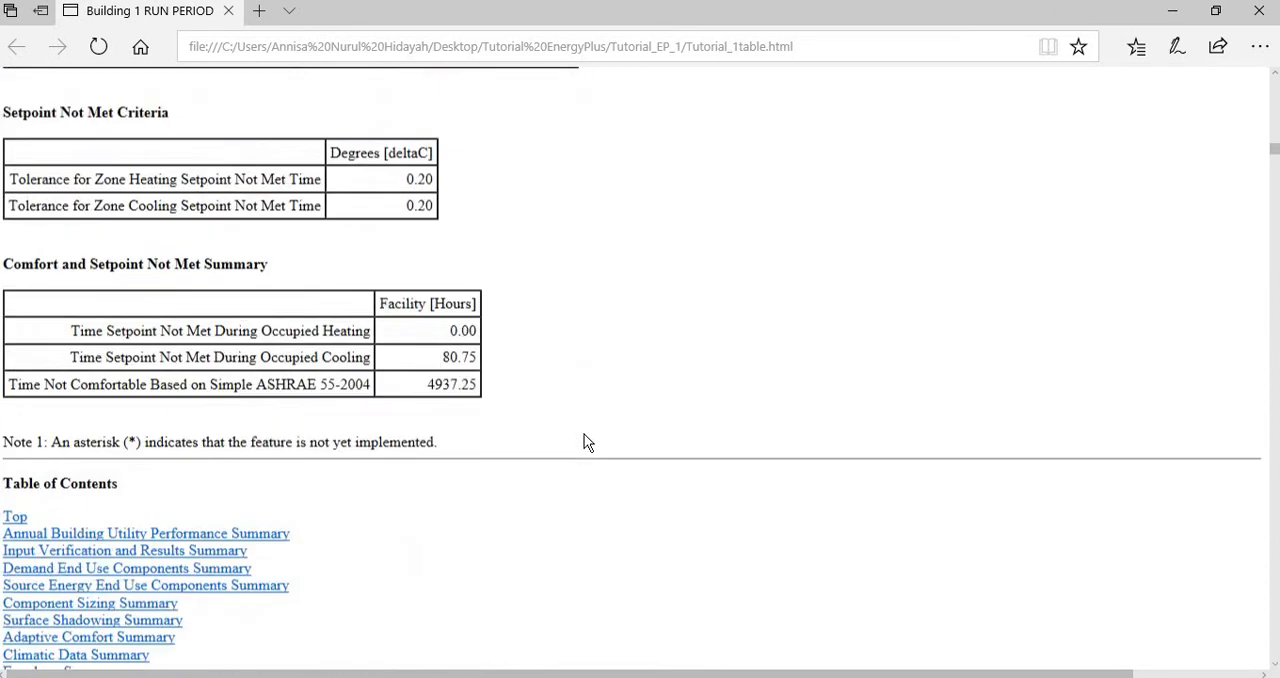
{"action": "scroll", "coordinate": [587, 443], "scroll_direction": "down", "scroll_amount": 5}
{"action": "scroll", "coordinate": [587, 443], "scroll_direction": "down", "scroll_amount": 4}
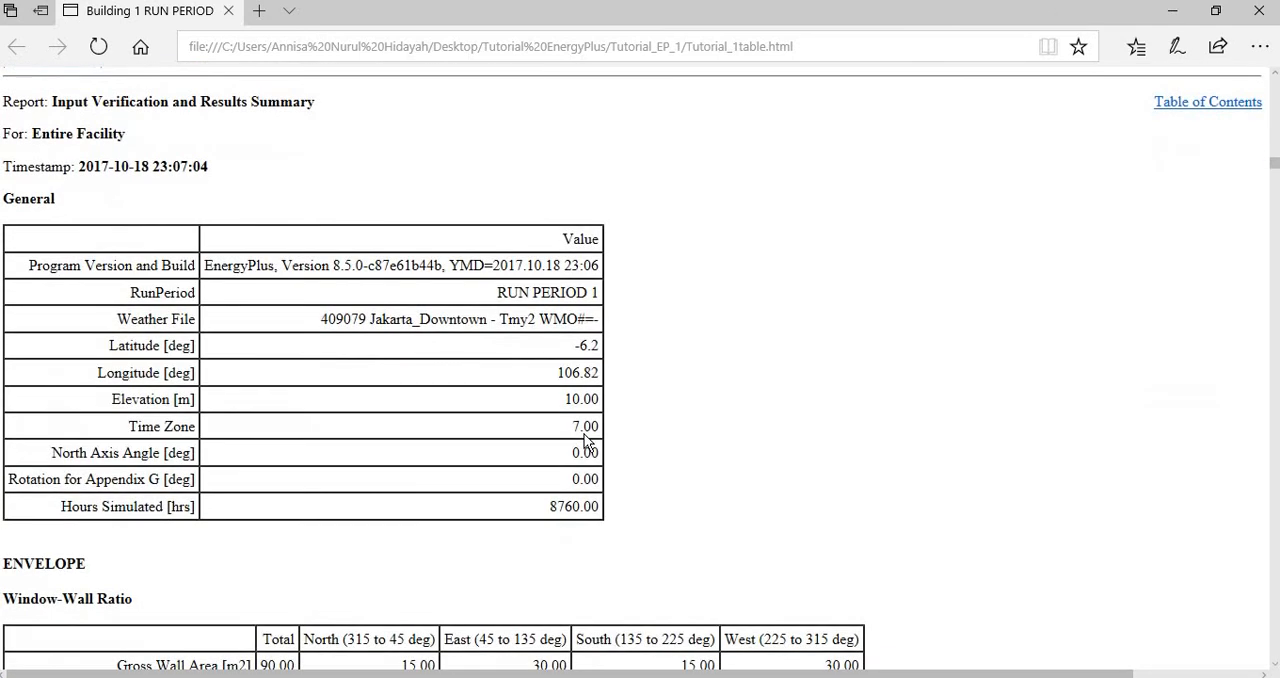
{"action": "scroll", "coordinate": [587, 443], "scroll_direction": "up", "scroll_amount": 5}
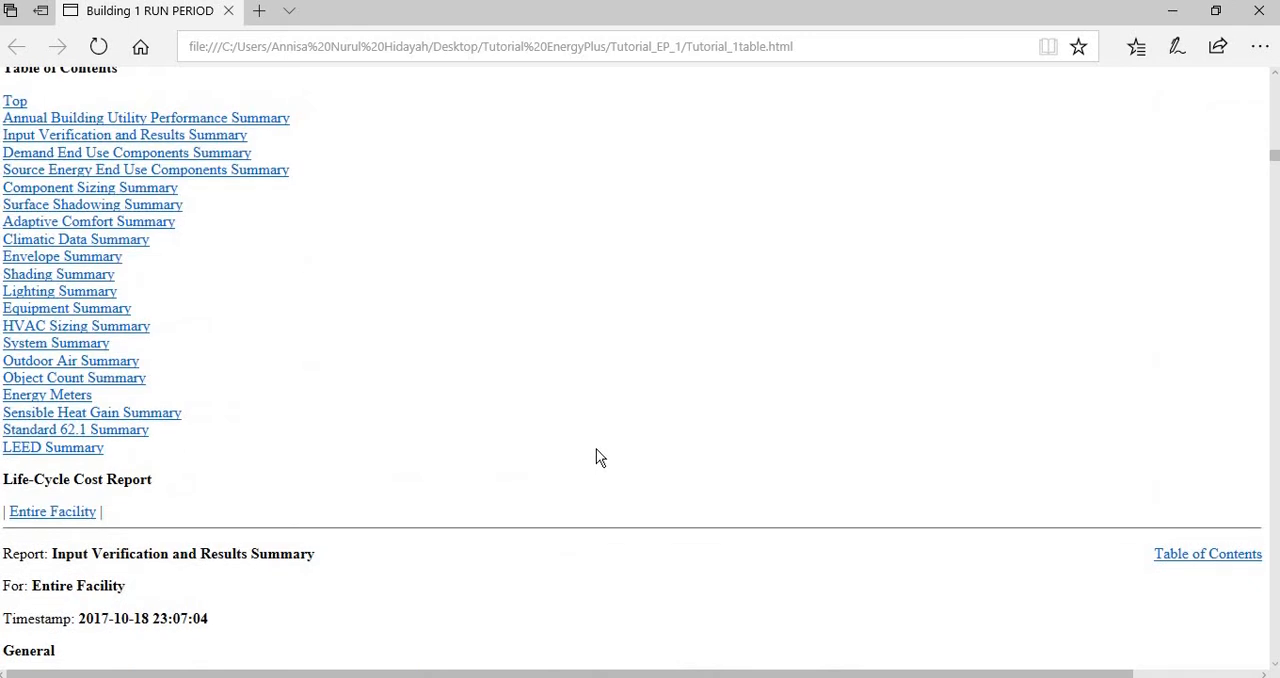
- Open the HVAC Sizing Summary and compare the calculated and user design cooling loads of Space 101
{"action": "left_click", "coordinate": [133, 339]}
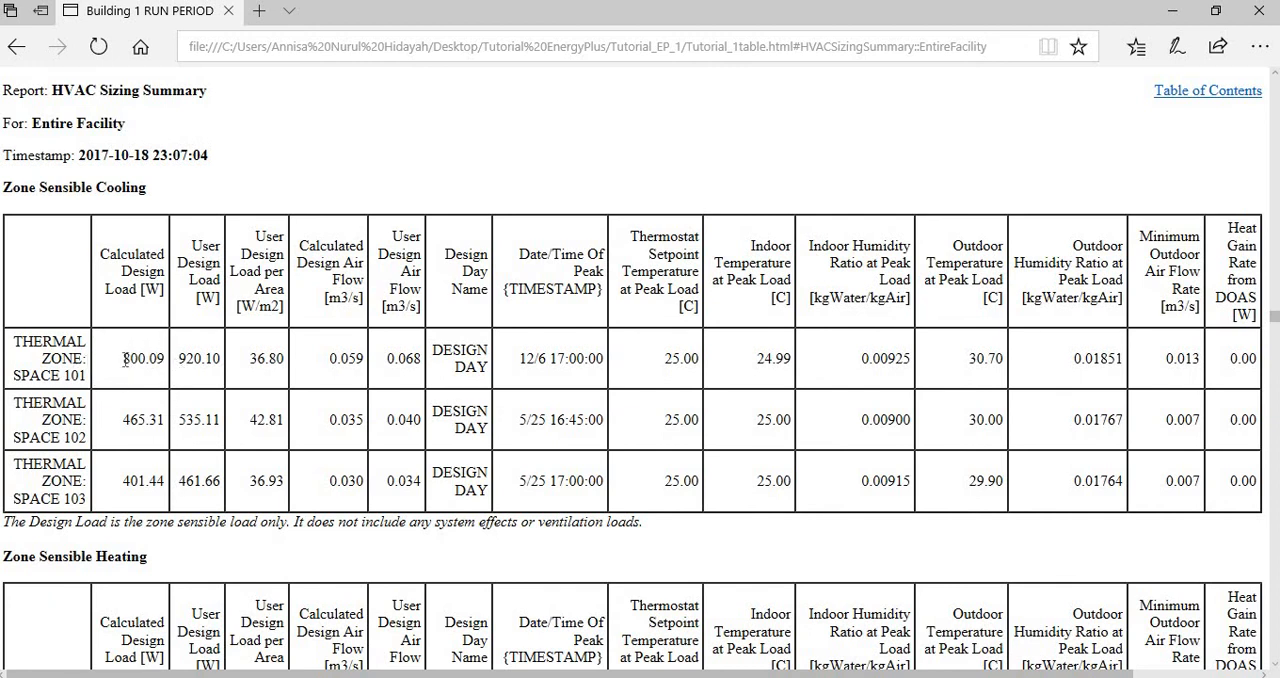
{"action": "double_click", "coordinate": [160, 365]}
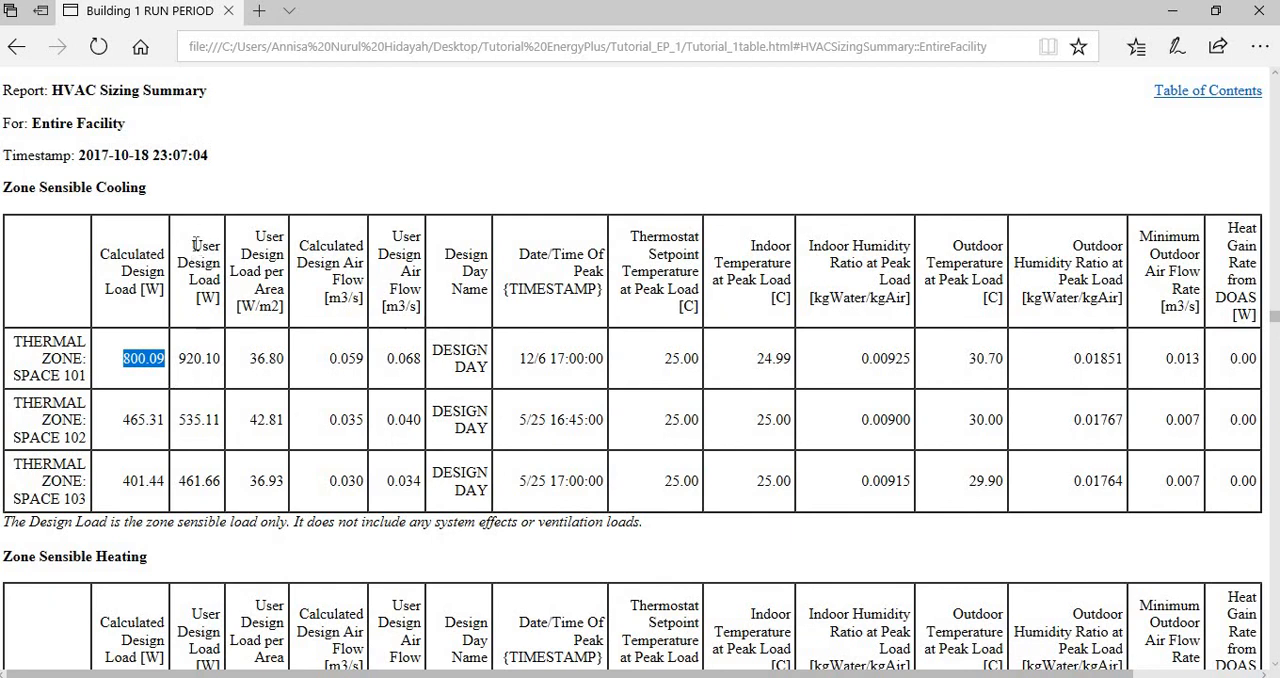
{"action": "left_click_drag", "start_coordinate": [192, 242], "coordinate": [220, 284]}
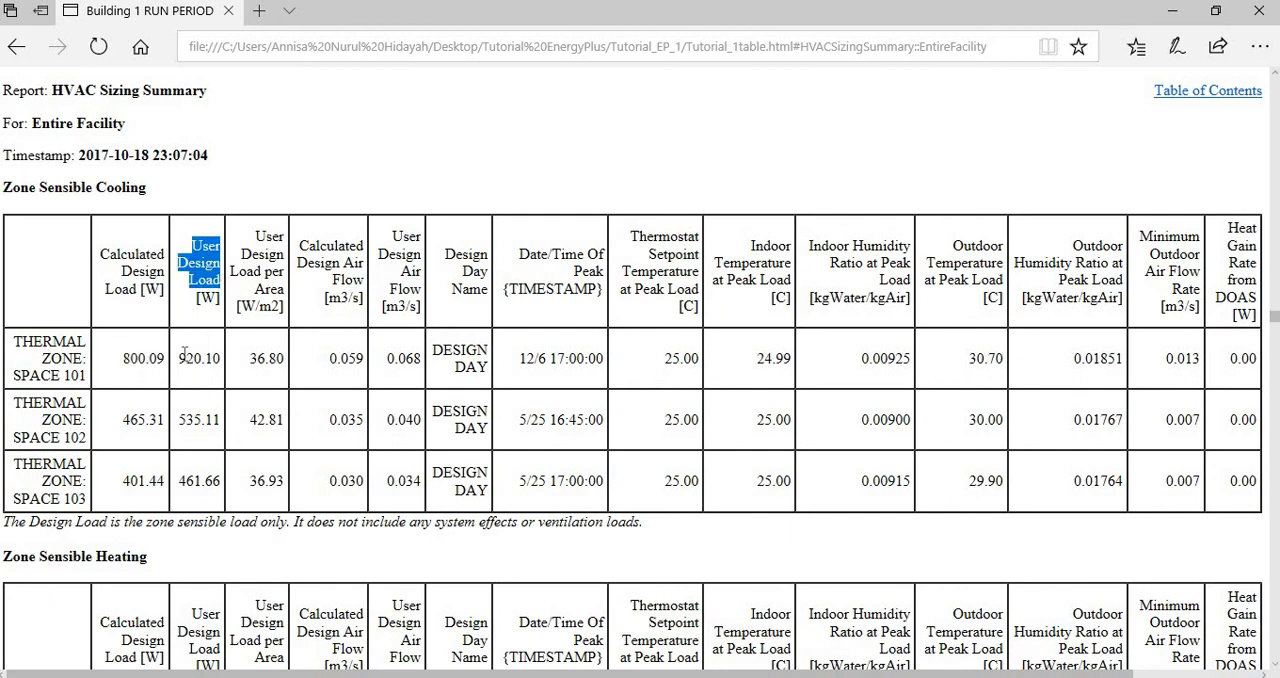
{"action": "left_click_drag", "start_coordinate": [181, 357], "coordinate": [217, 365]}
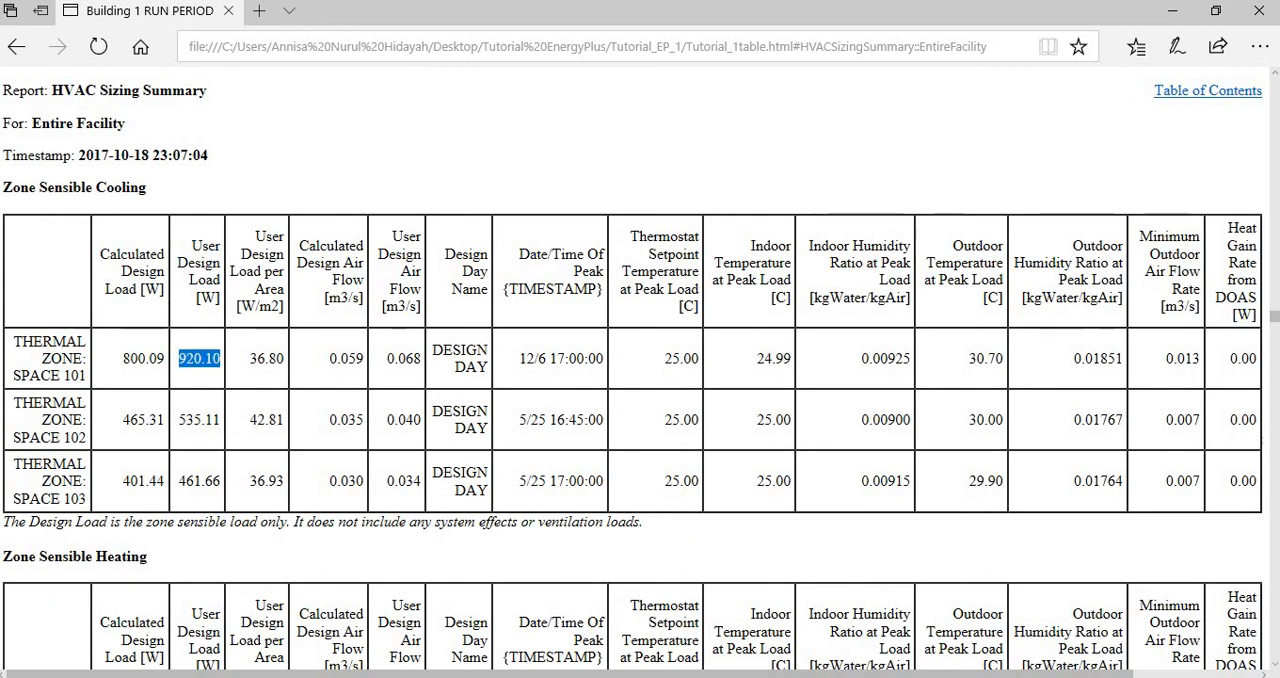
- Switch to the IDF Editor and open the Sizing:Parameters object to check the heating and cooling sizing factors
{"action": "key", "text": "alt+Tab"}
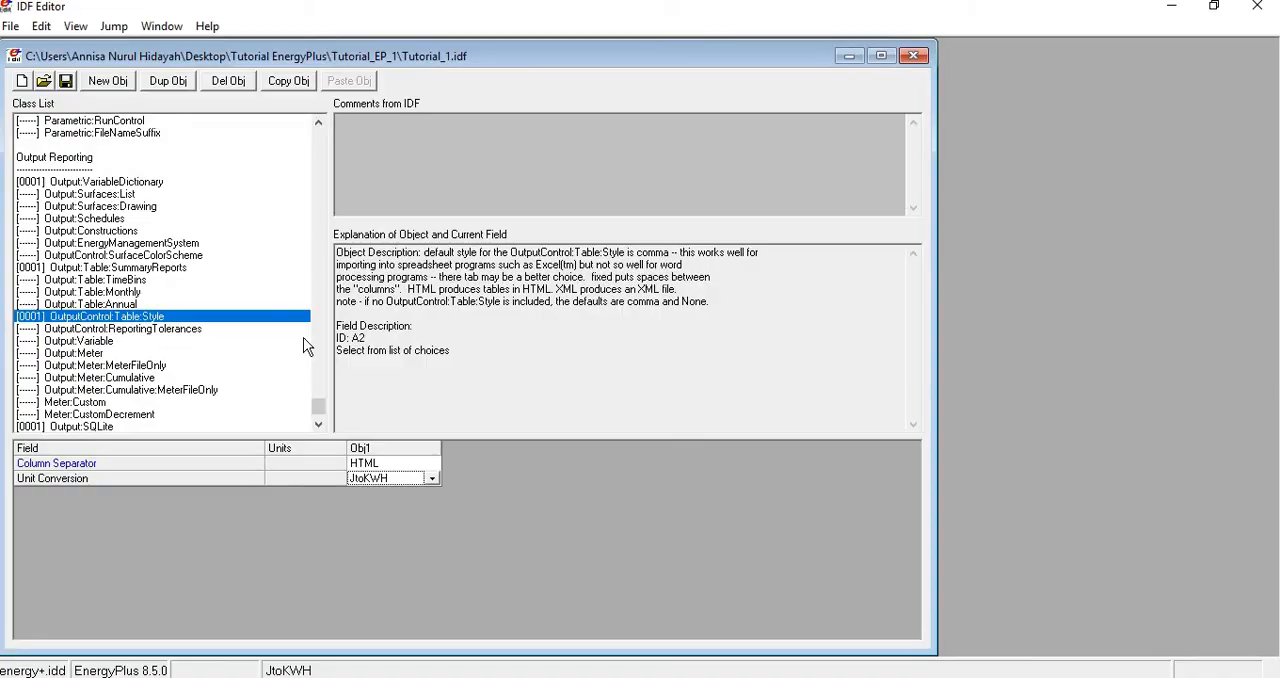
{"action": "left_click_drag", "start_coordinate": [321, 409], "coordinate": [304, 269]}
{"action": "scroll", "coordinate": [147, 243], "scroll_direction": "up", "scroll_amount": 15}
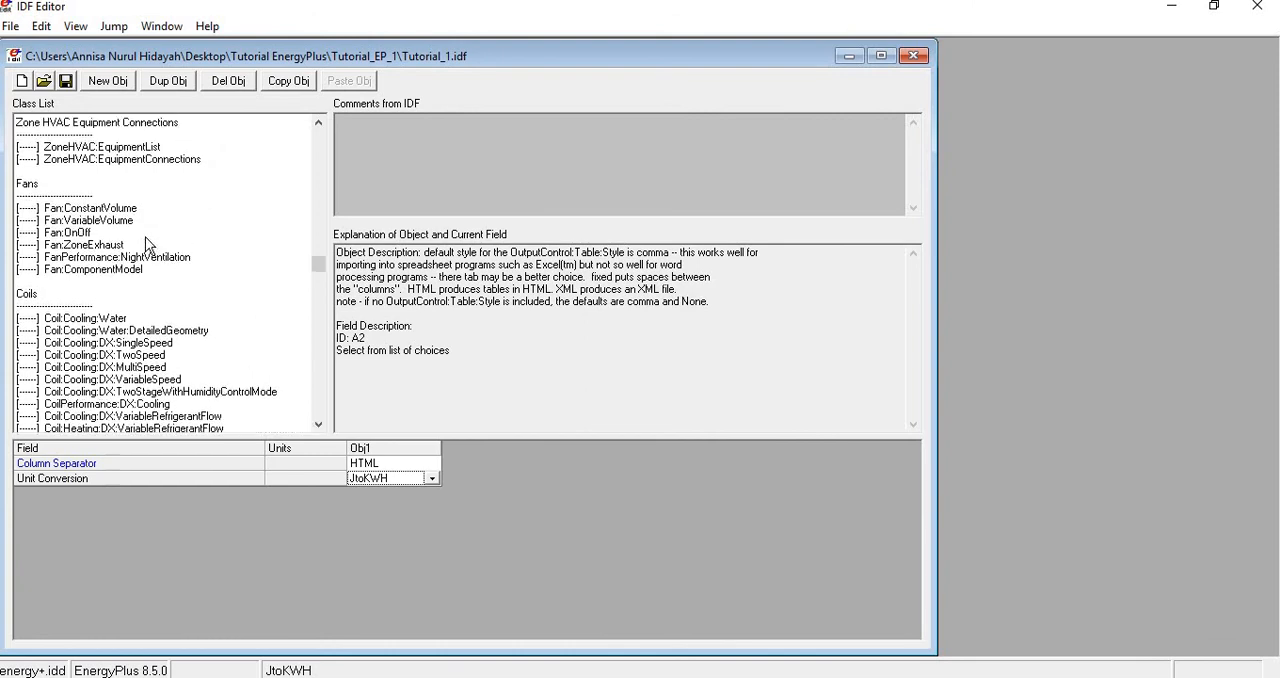
{"action": "scroll", "coordinate": [147, 243], "scroll_direction": "up", "scroll_amount": 10}
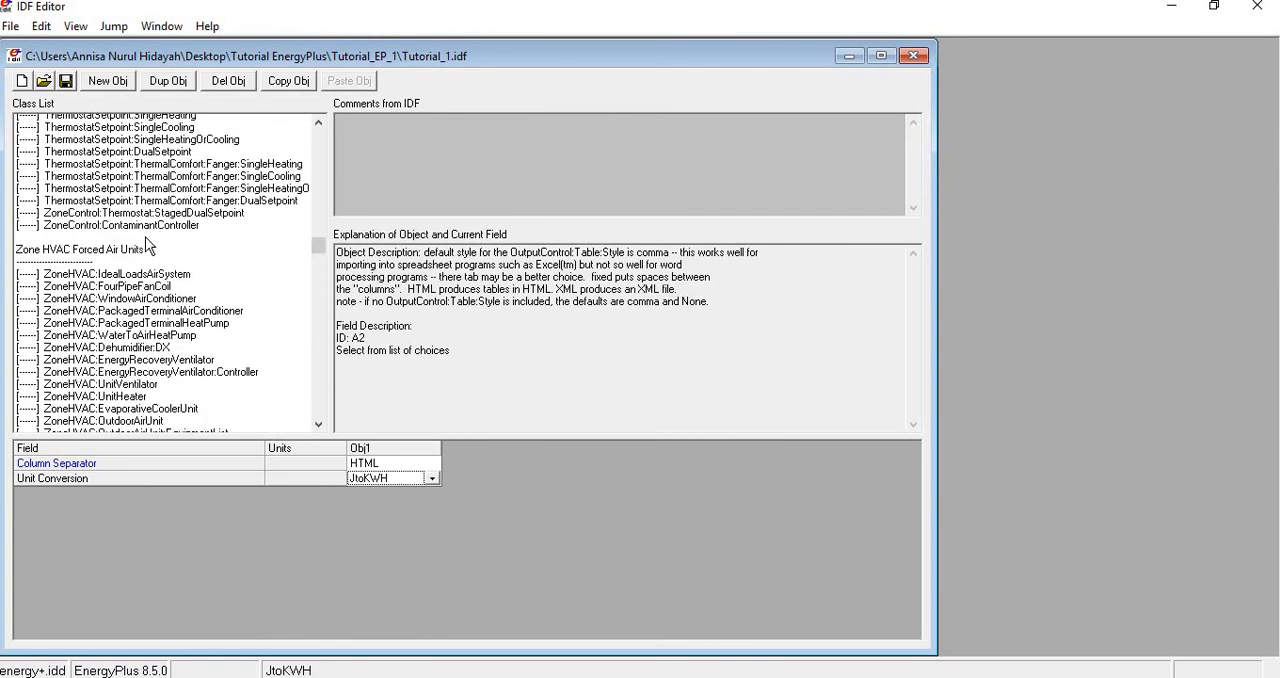
{"action": "left_click", "coordinate": [108, 318]}
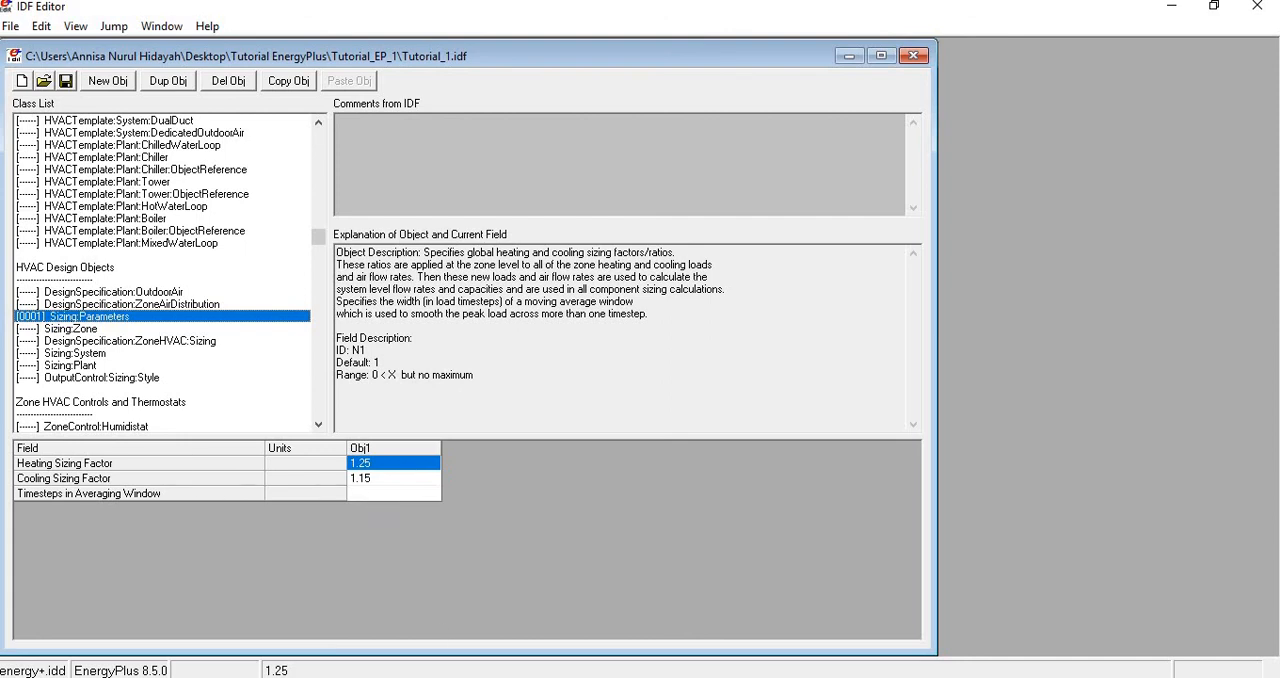
- Return to the HTML report in the browser and look back from the HVAC Sizing Summary to the End Uses table
{"action": "left_click", "coordinate": [157, 677]}
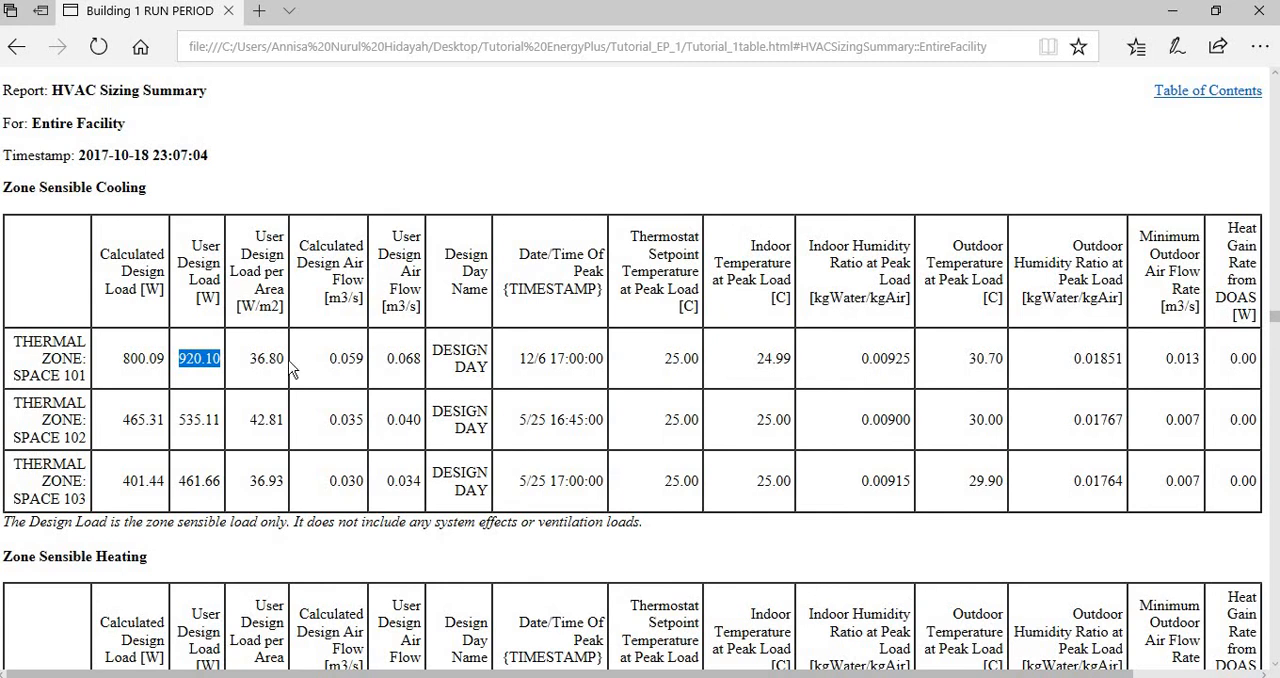
{"action": "scroll", "coordinate": [284, 367], "scroll_direction": "up", "scroll_amount": 1}
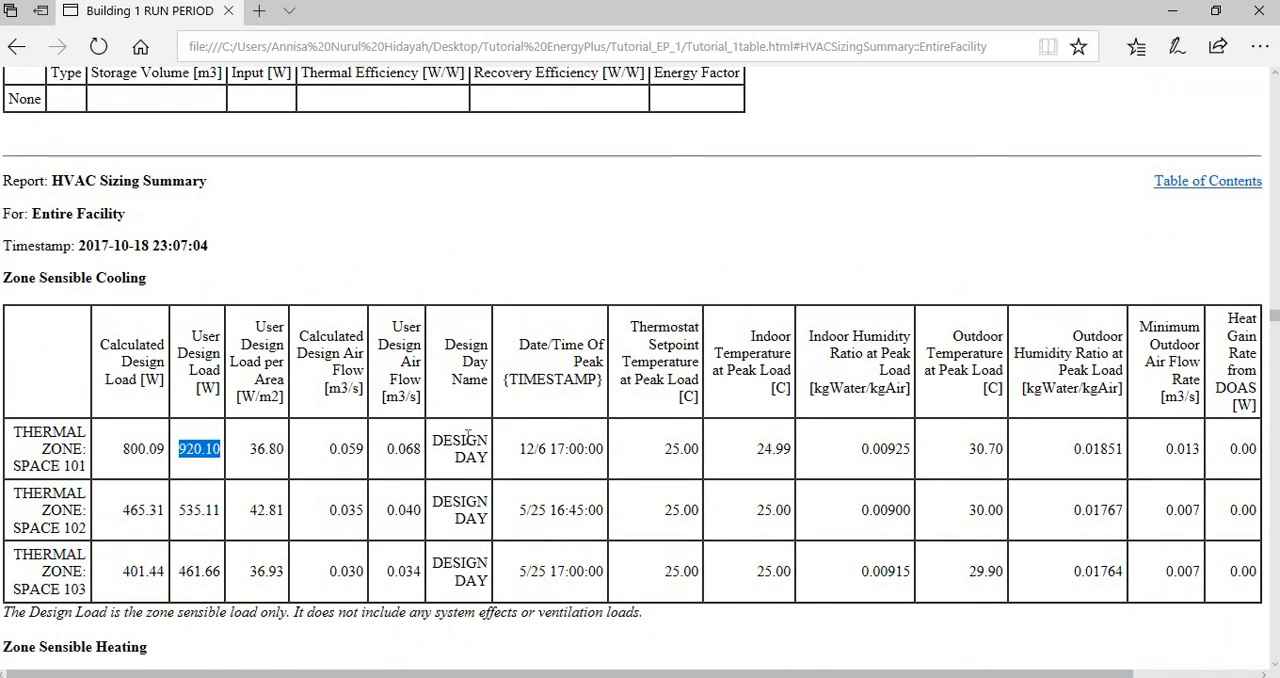
{"action": "scroll", "coordinate": [521, 460], "scroll_direction": "down", "scroll_amount": 1}
{"action": "scroll", "coordinate": [503, 506], "scroll_direction": "up", "scroll_amount": 10}
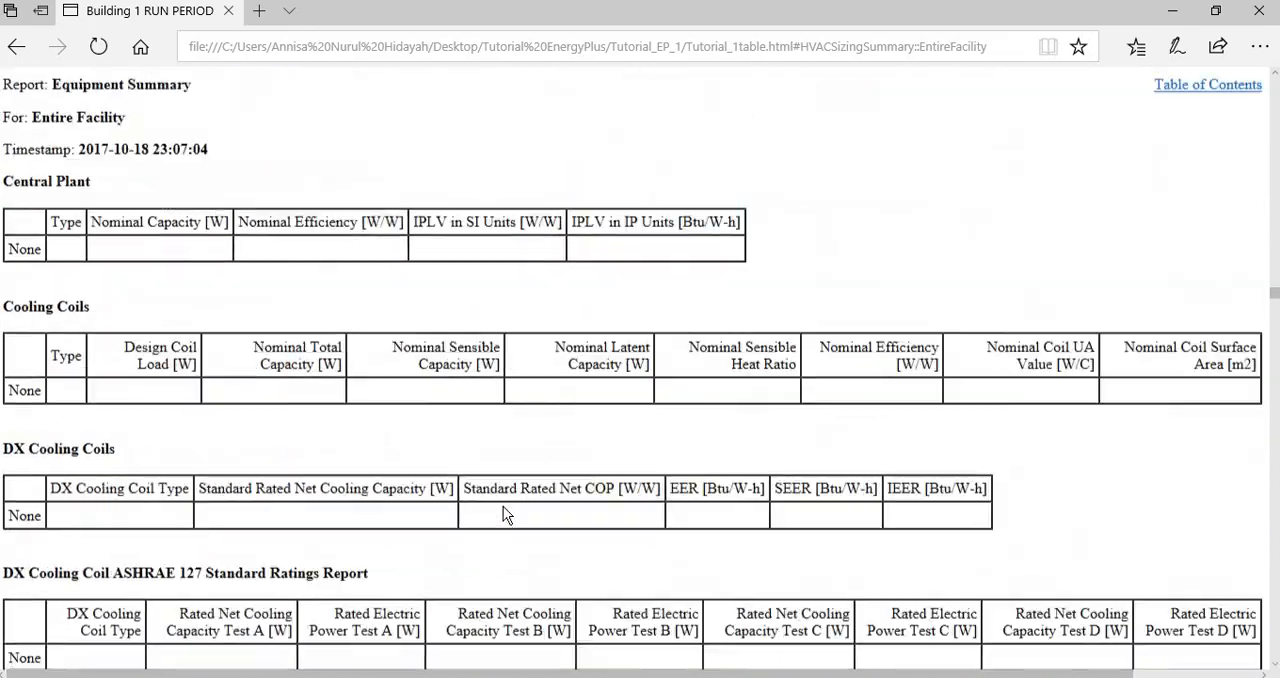
{"action": "scroll", "coordinate": [503, 506], "scroll_direction": "up", "scroll_amount": 15}
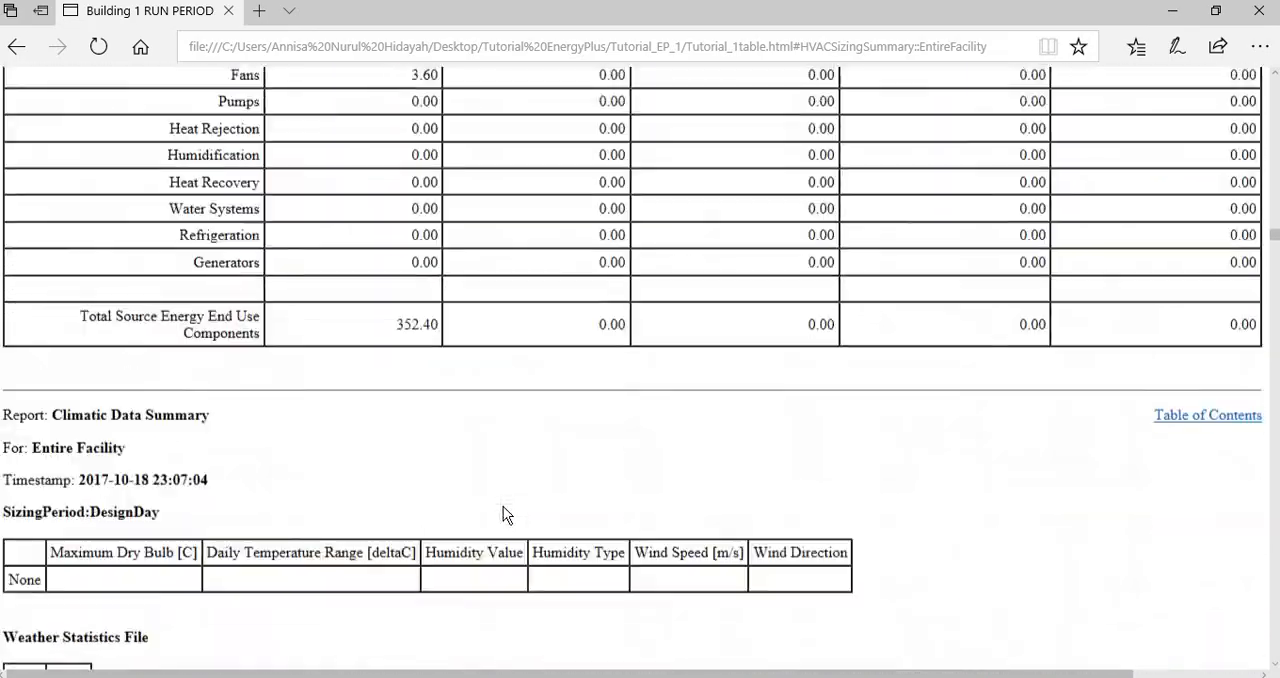
{"action": "scroll", "coordinate": [503, 506], "scroll_direction": "up", "scroll_amount": 20}
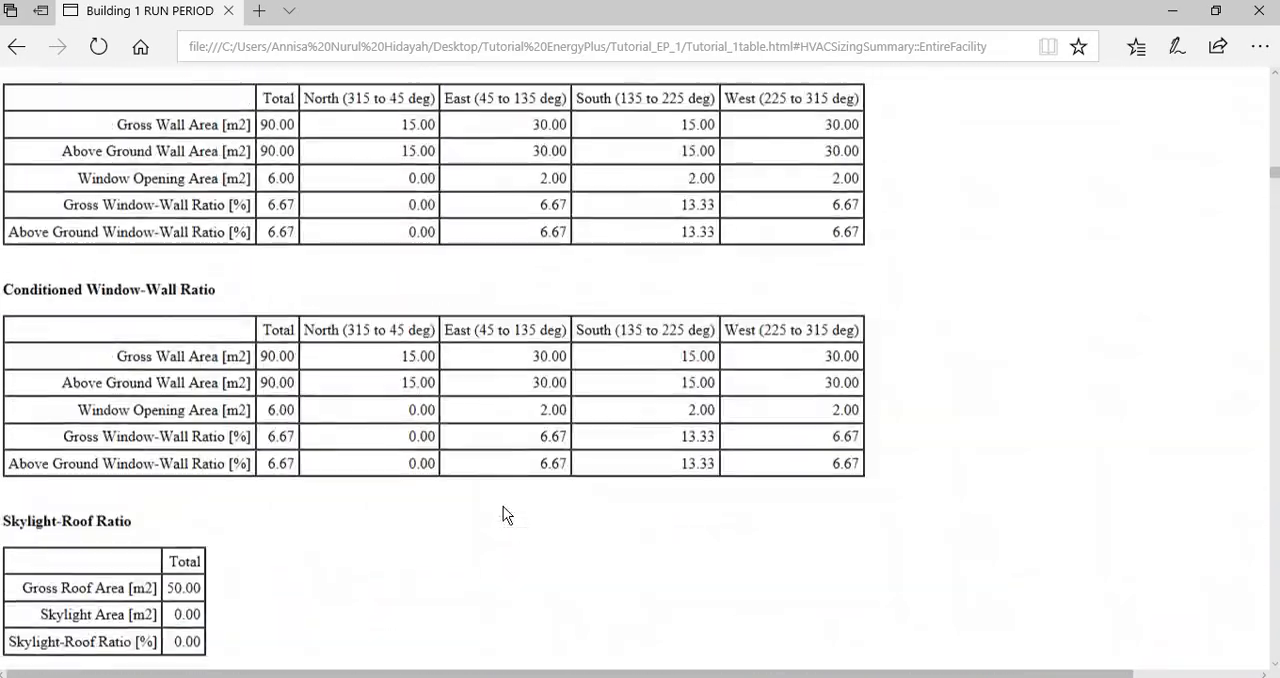
{"action": "scroll", "coordinate": [502, 506], "scroll_direction": "up", "scroll_amount": 20}
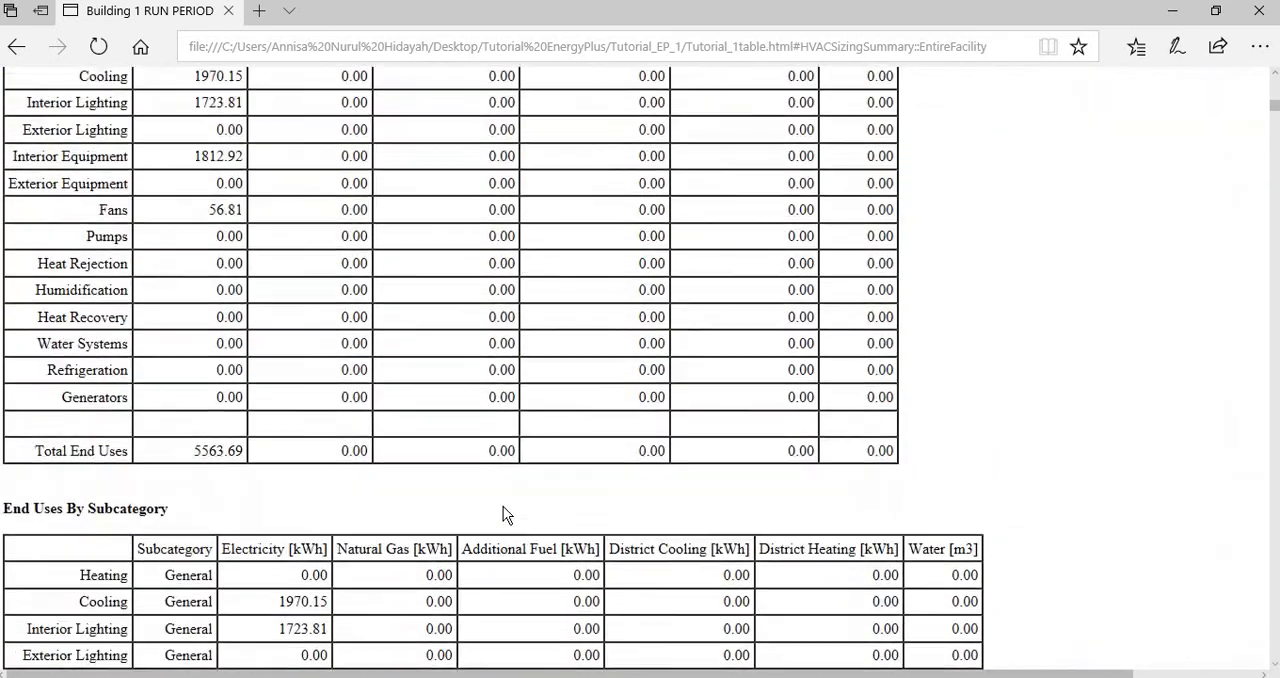